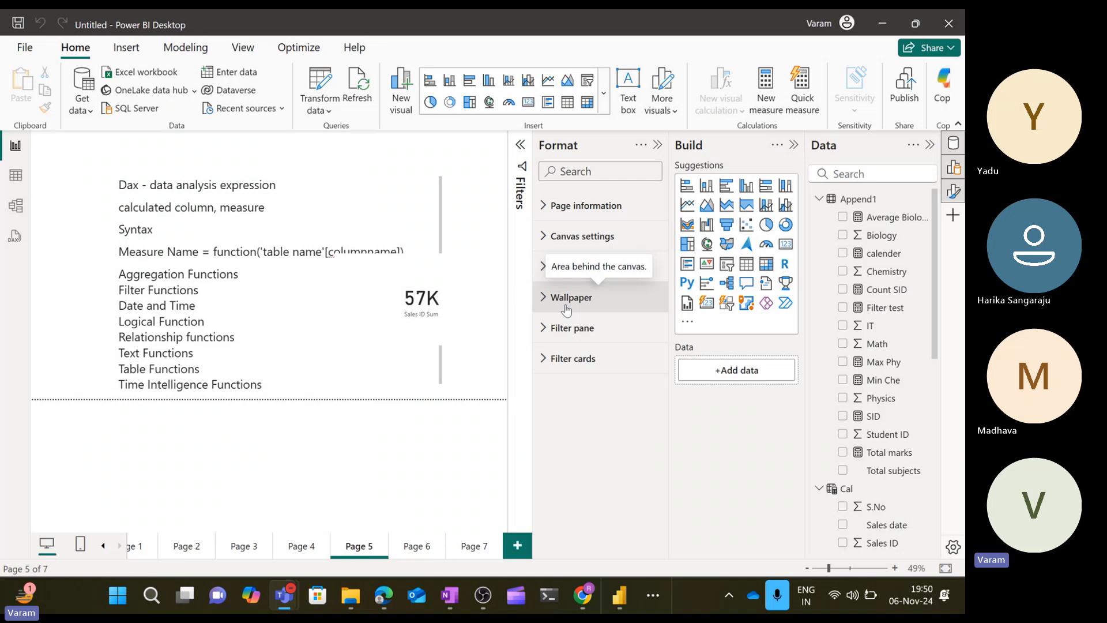
- Add a new report page and place an enlarged text box in the upper middle of its canvas
click(472, 546)
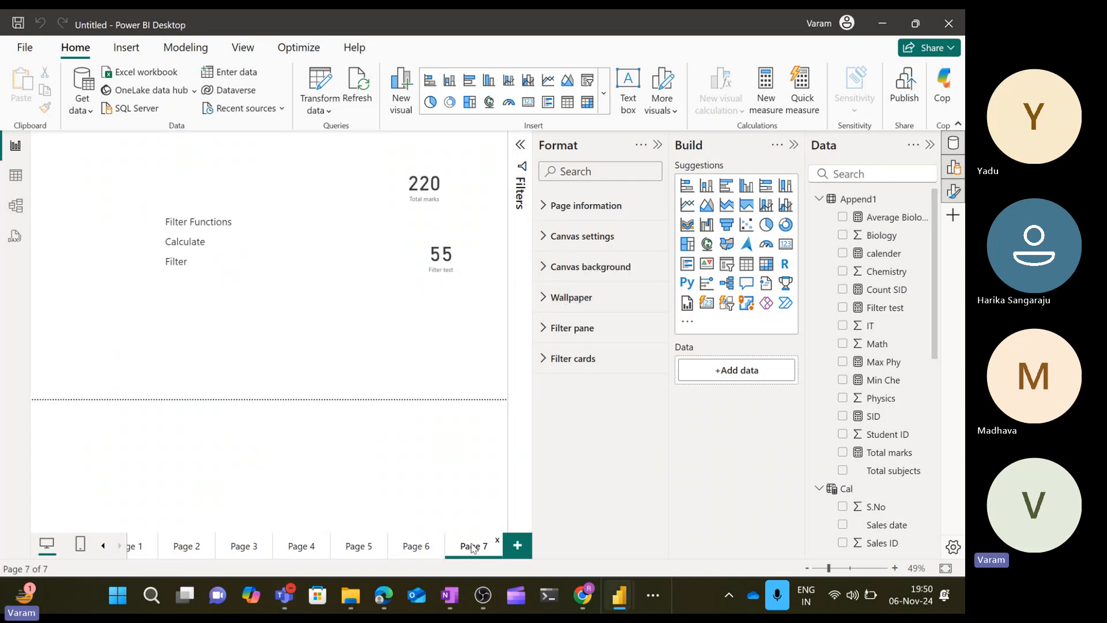
click(518, 546)
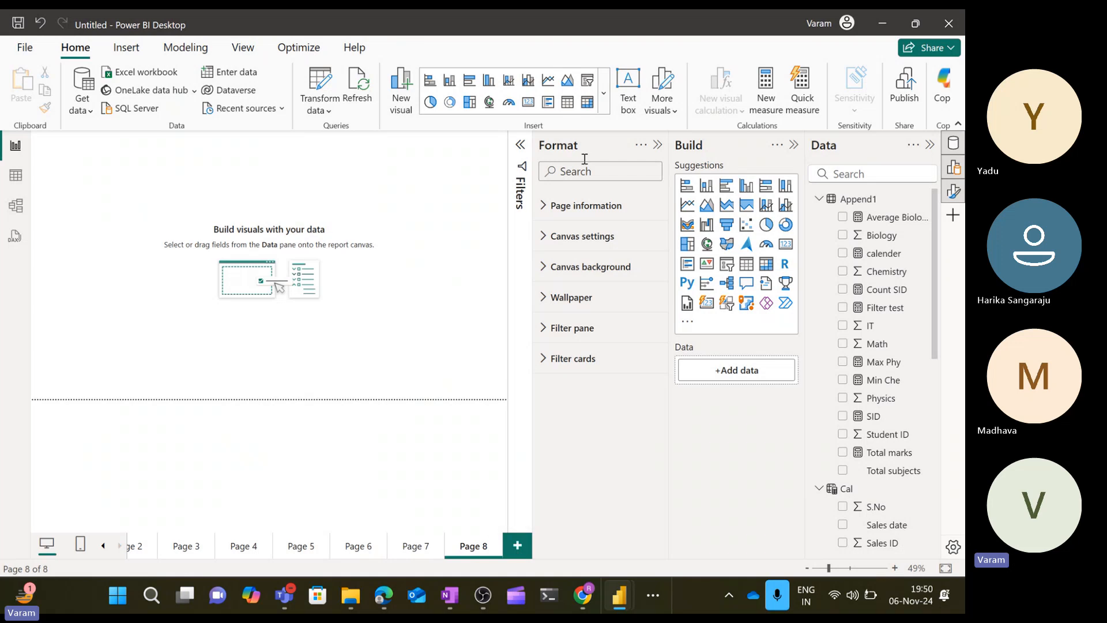
click(629, 93)
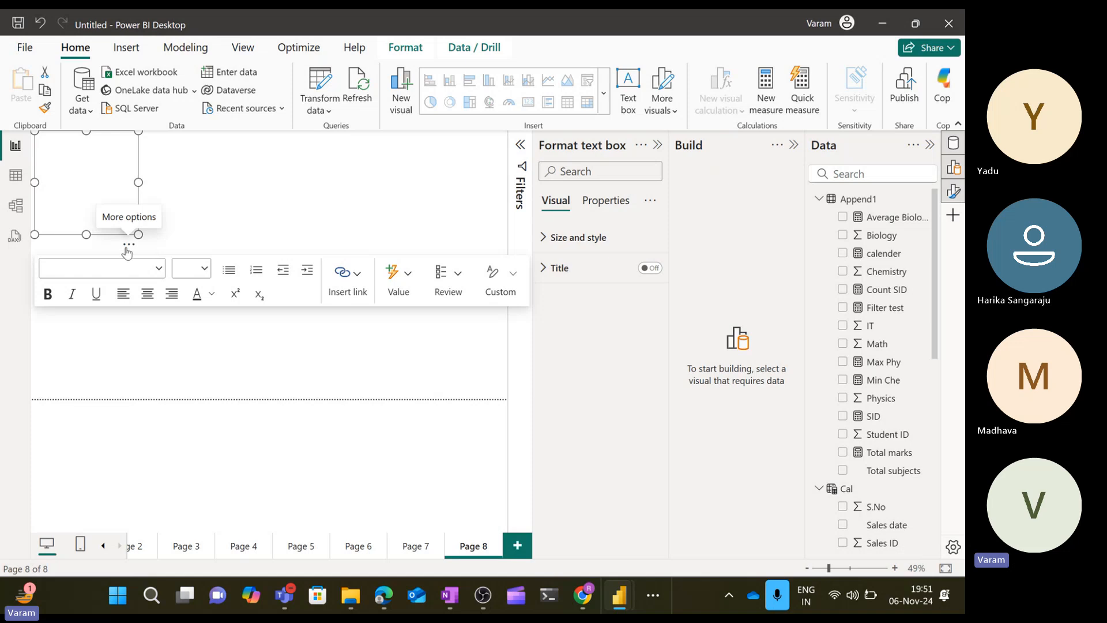
drag(127, 252, 411, 317)
click(255, 240)
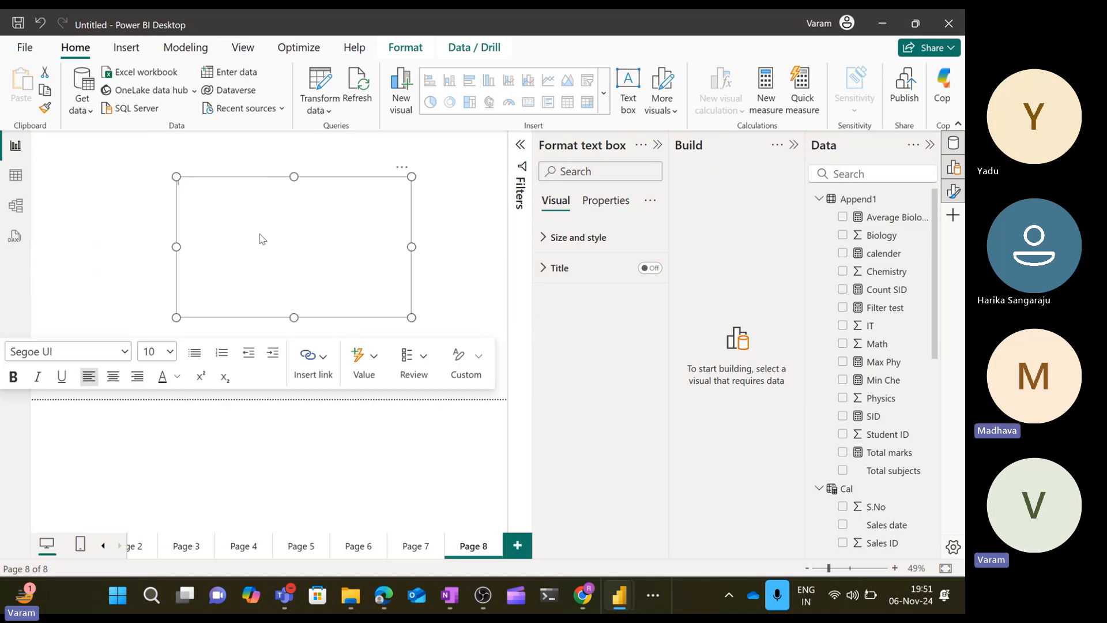
- Set the text box font size to 24 and enter the text "Date and Time"
click(171, 355)
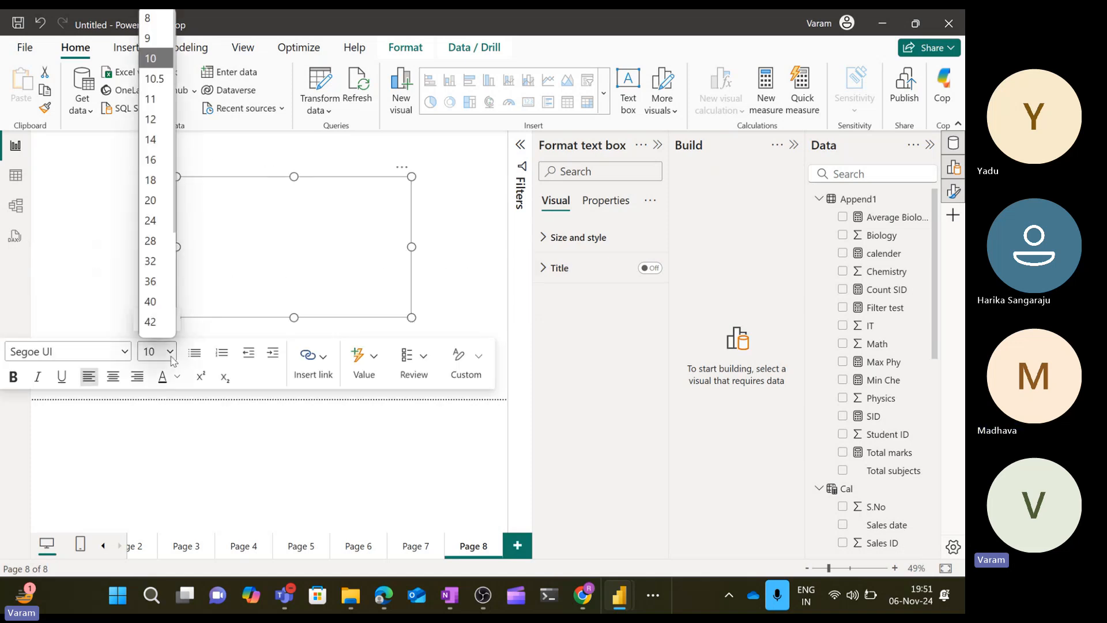
click(155, 220)
text(Date)
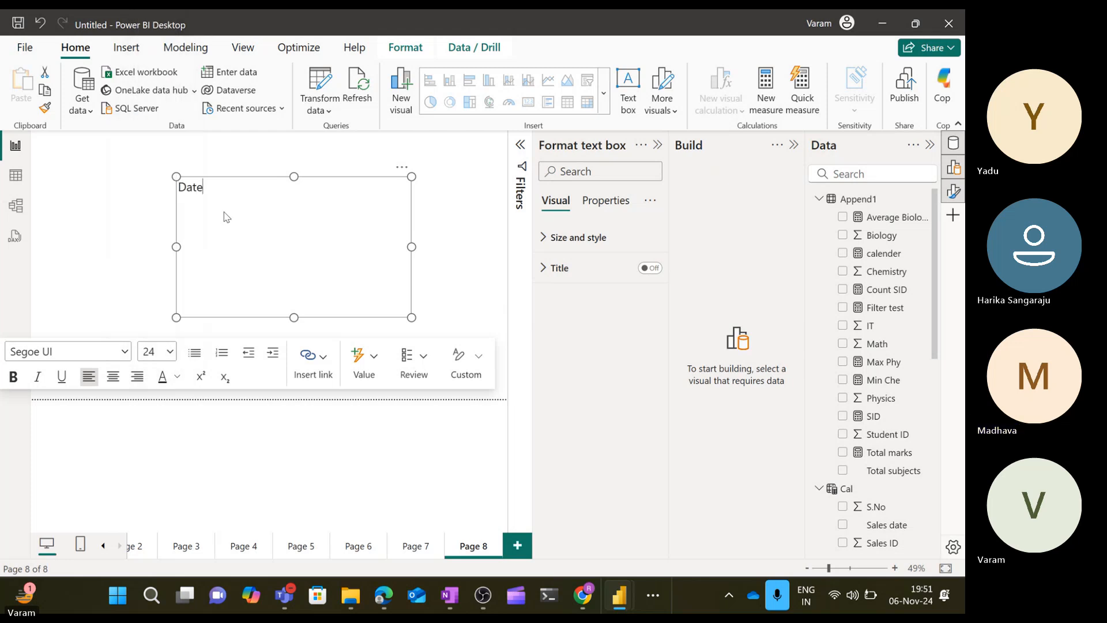
text( and )
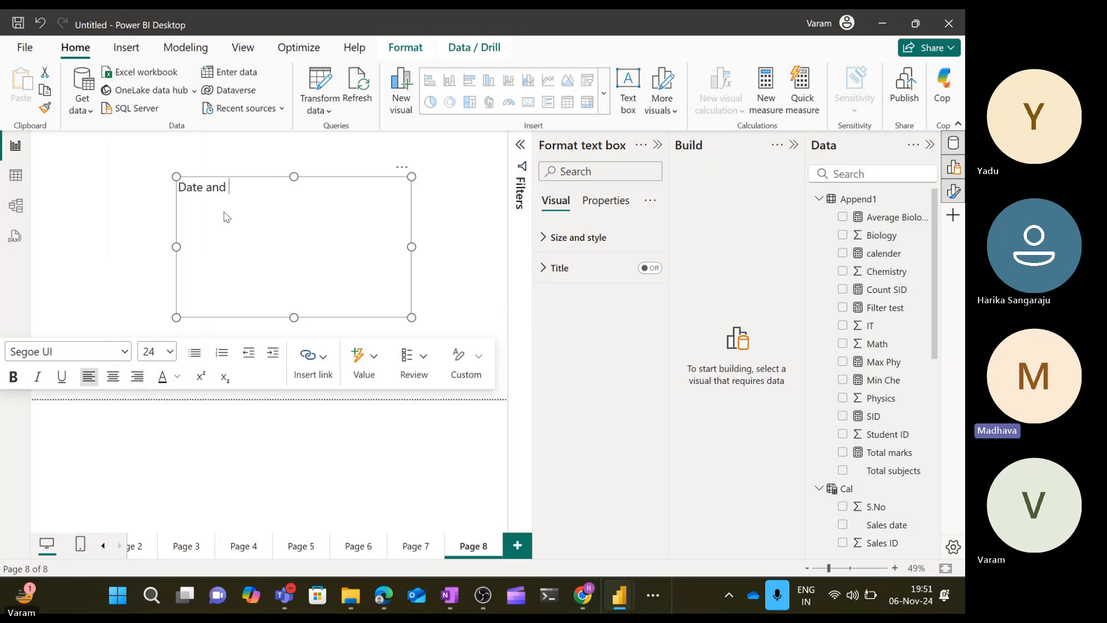
text(Time)
key(Return)
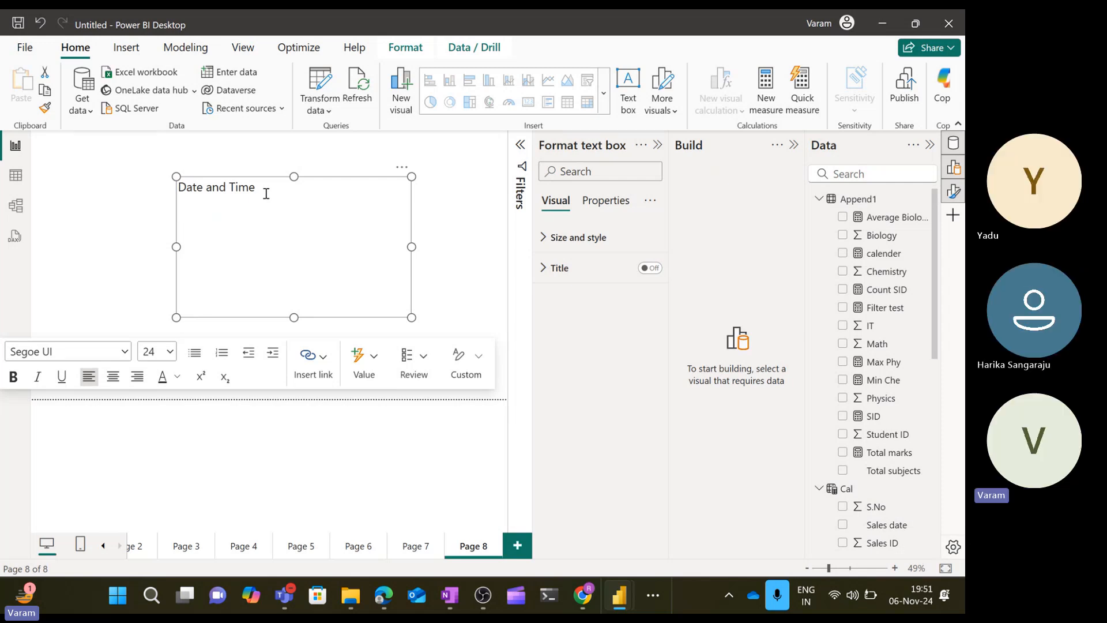
- Append "... Calendar" to the "Date and Time" line, correcting the spelling of Calendar
text(...Calender)
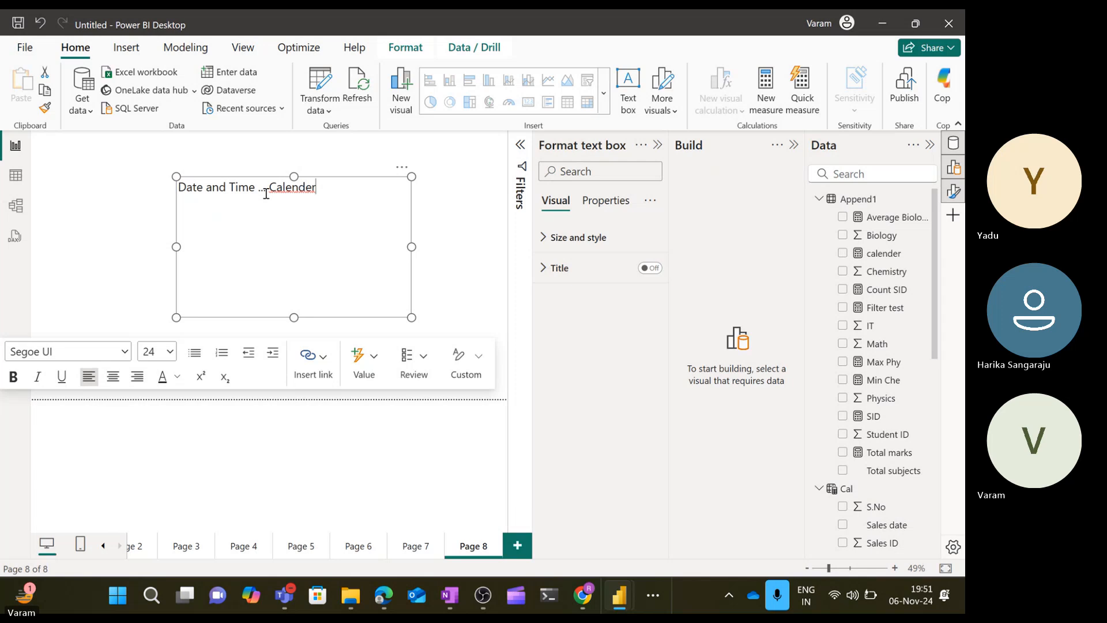
key(Left)
key(BackSpace)
text(a)
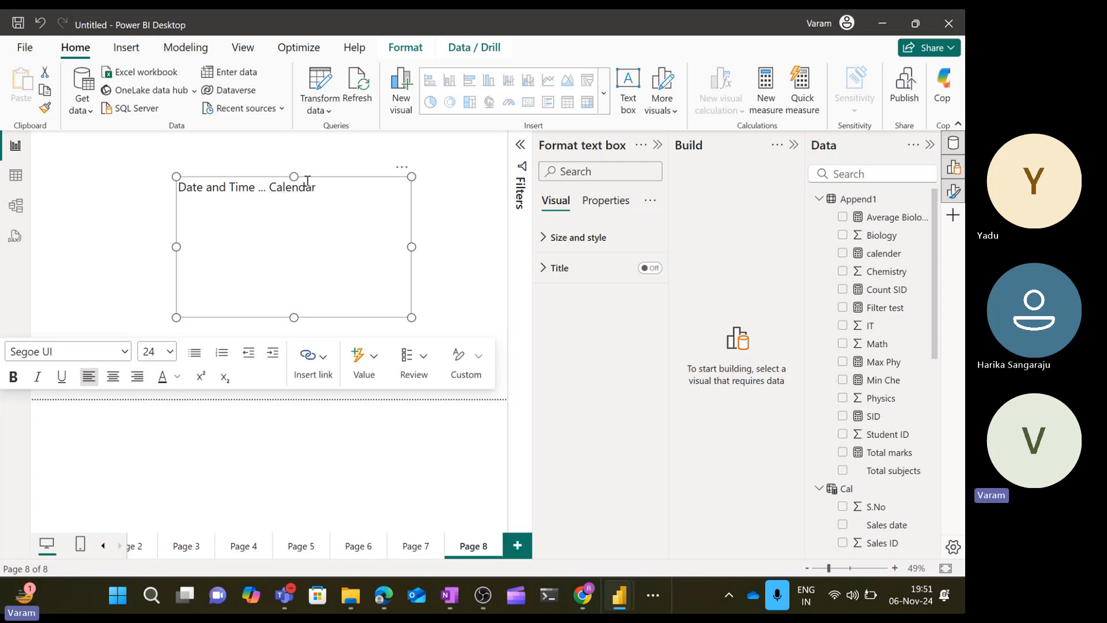
click(344, 188)
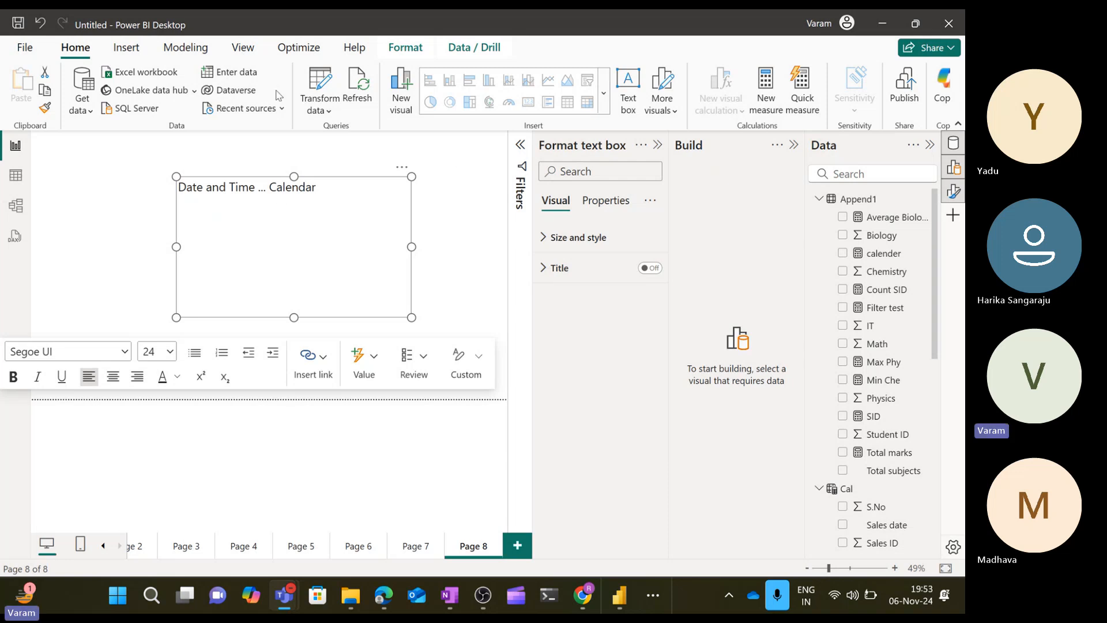
- Start a calculated table named Dim_Date using the CALENDAR function with DATE(2024,01,01) as its start date
click(185, 47)
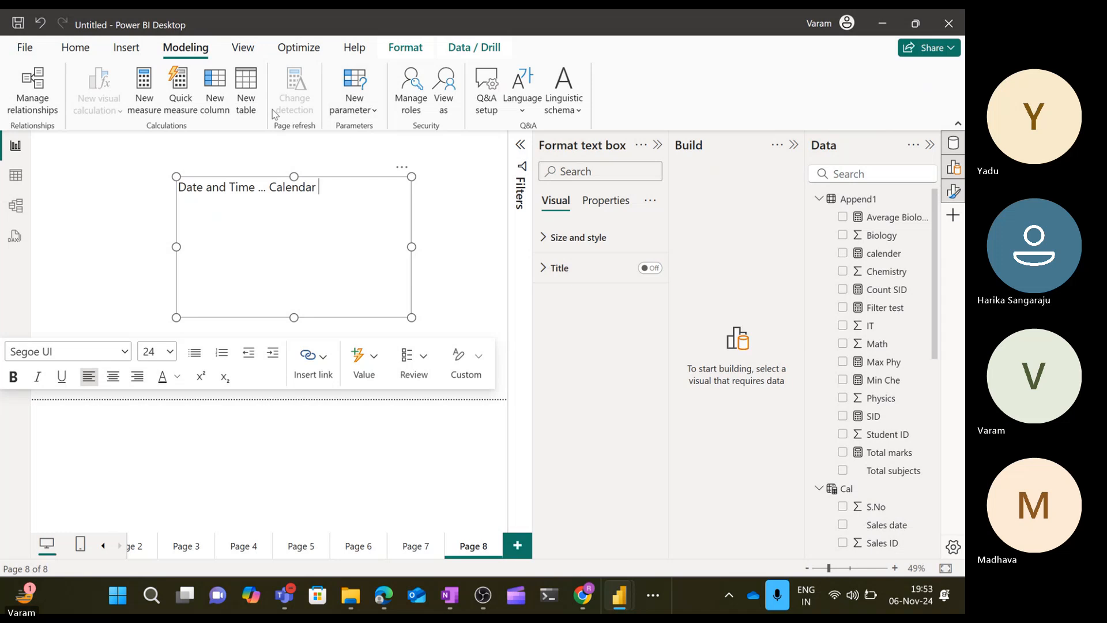
click(245, 103)
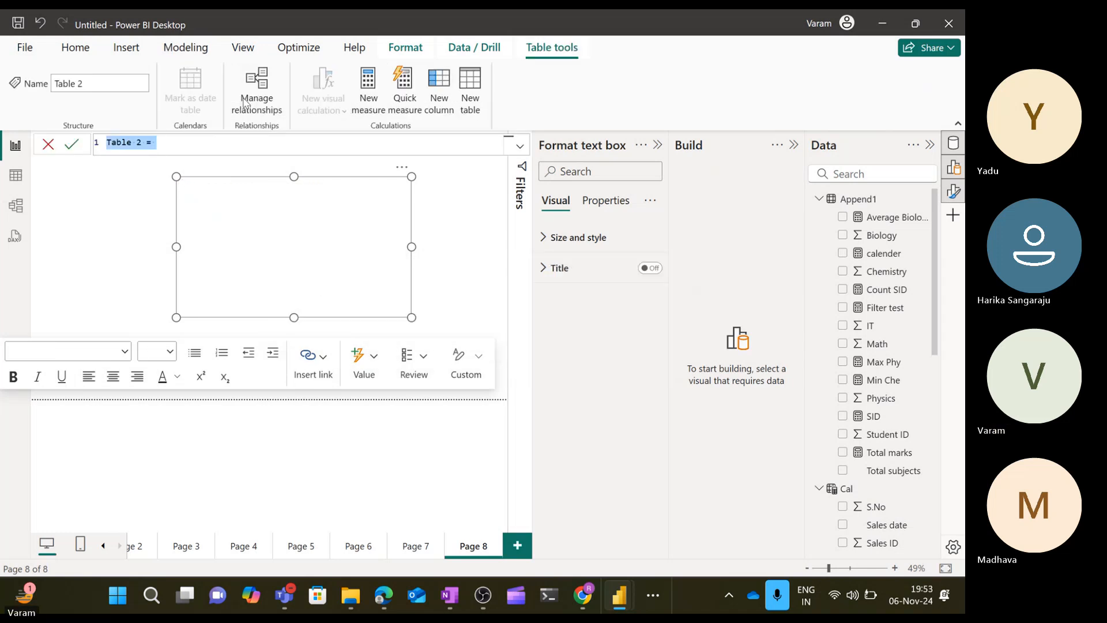
text(Dim_Date)
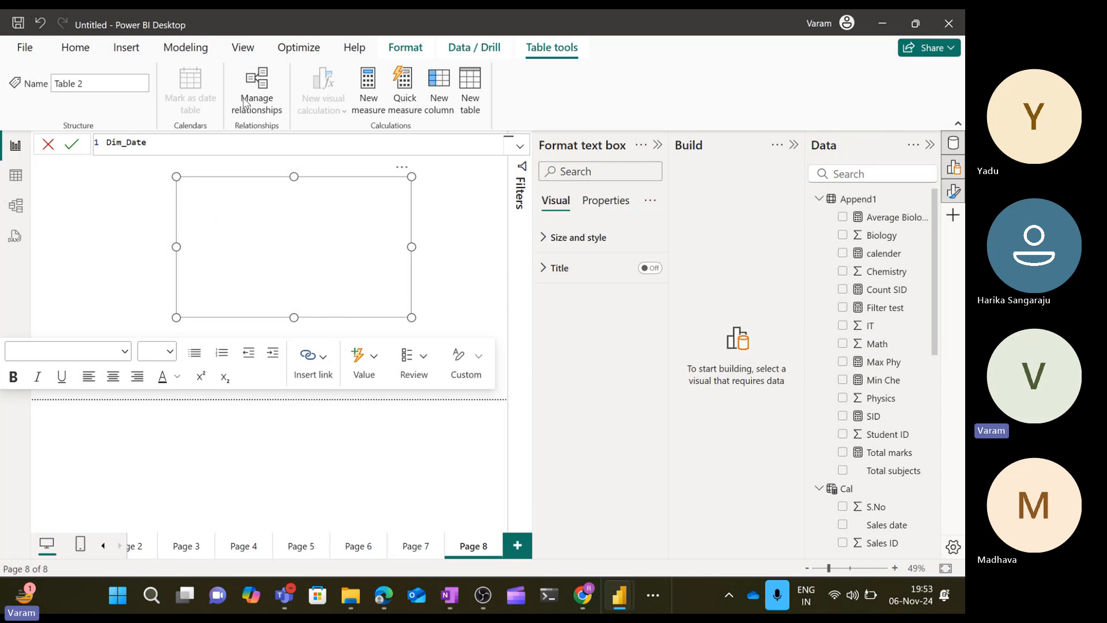
text(= )
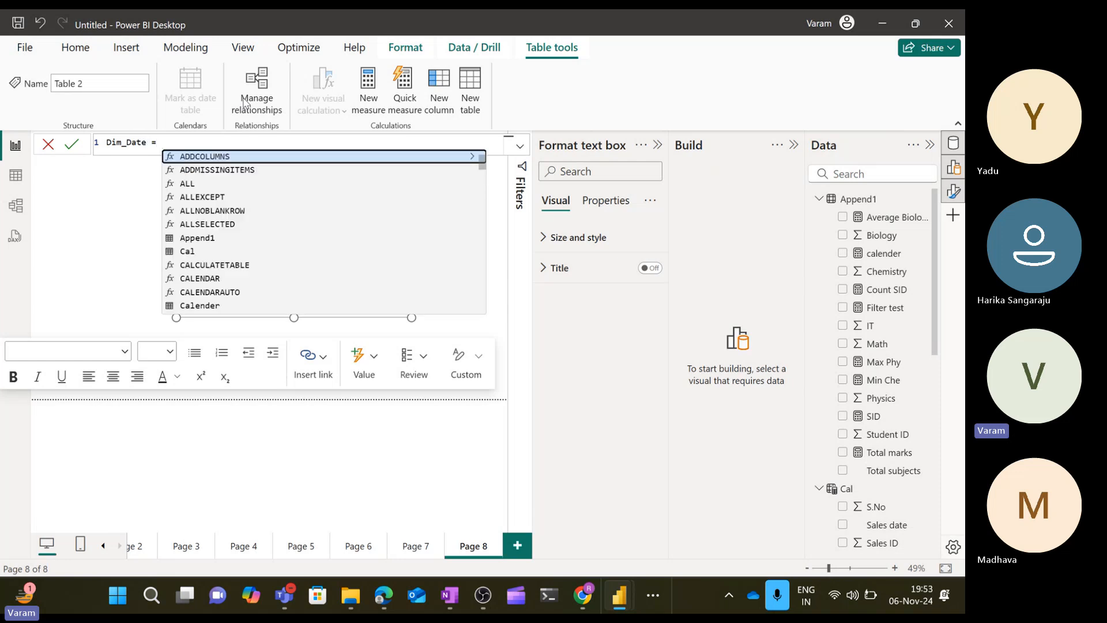
text(cale)
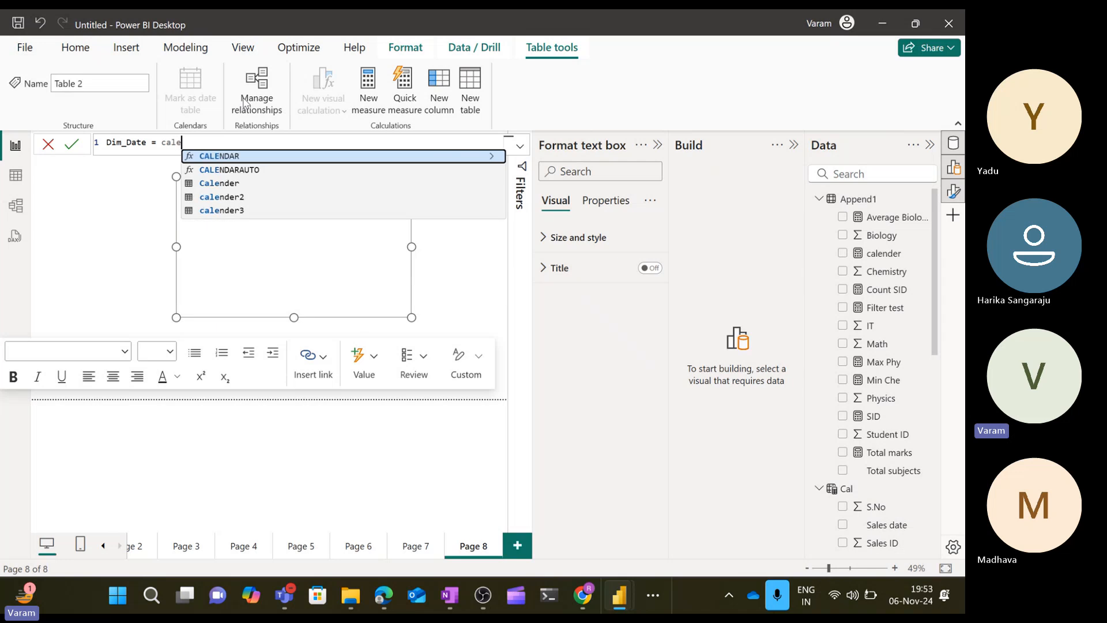
key(Tab)
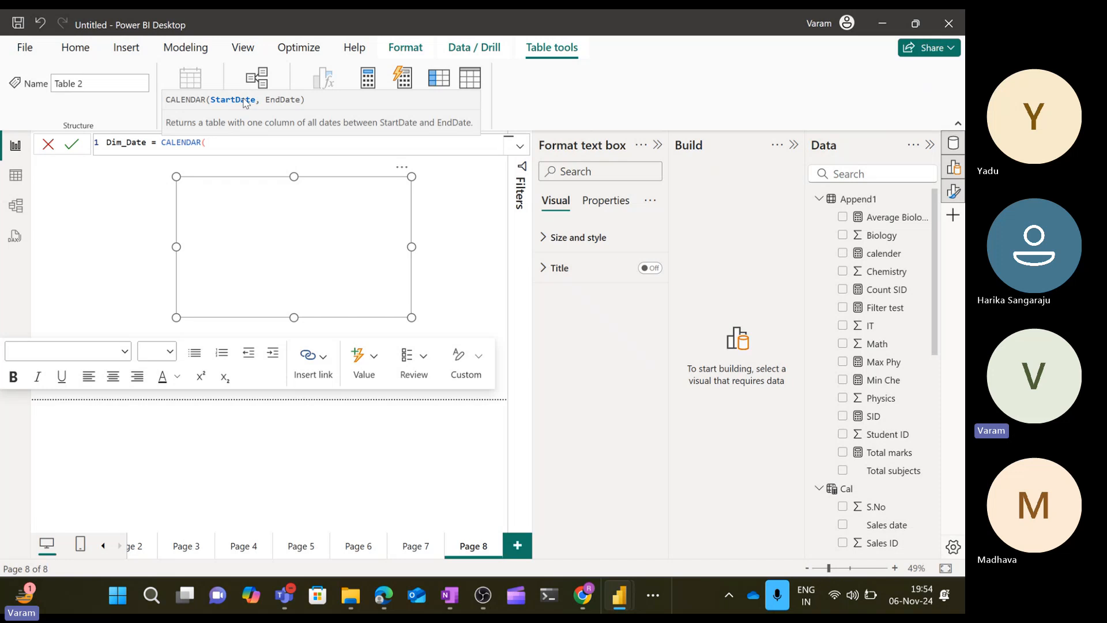
text(DATE()
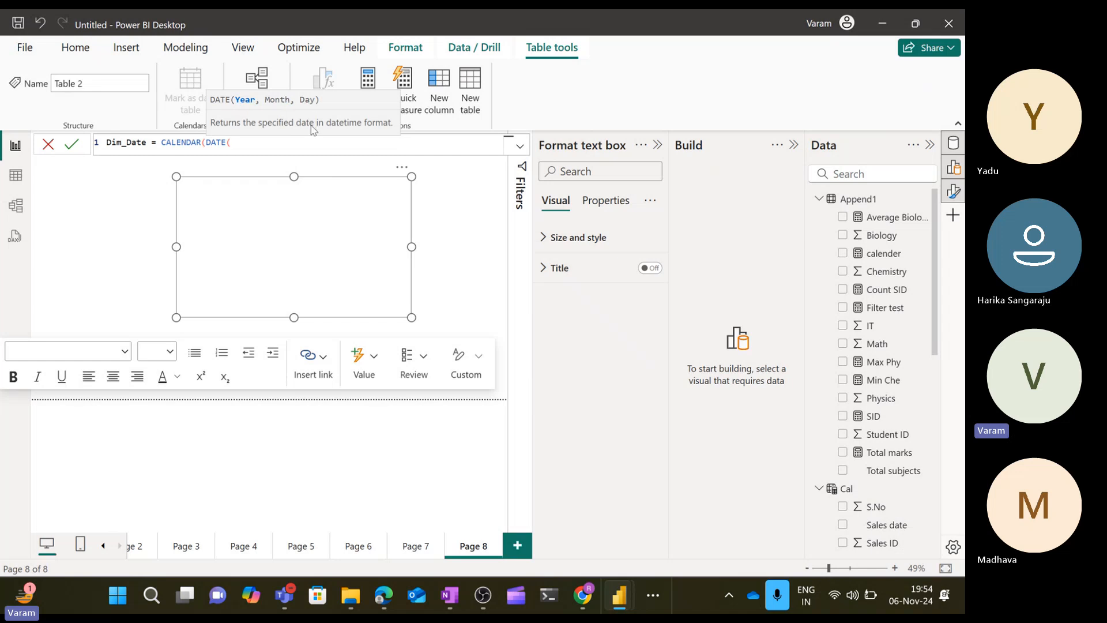
text(2024,01,01))
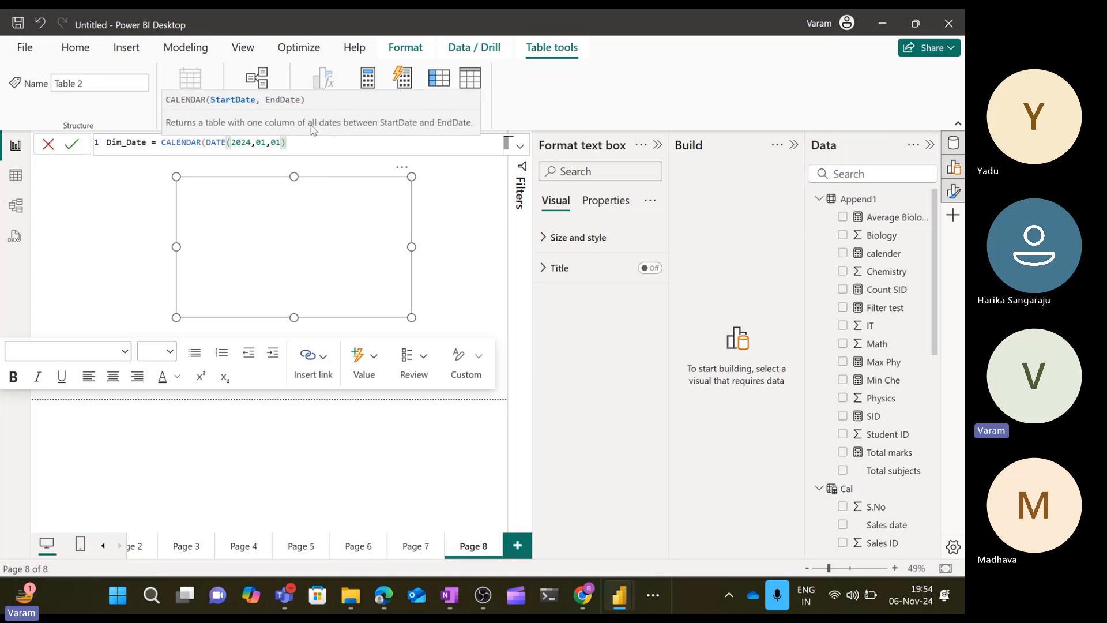
- Complete the Dim_Date formula with today() as the end date and create the table
text(,date)
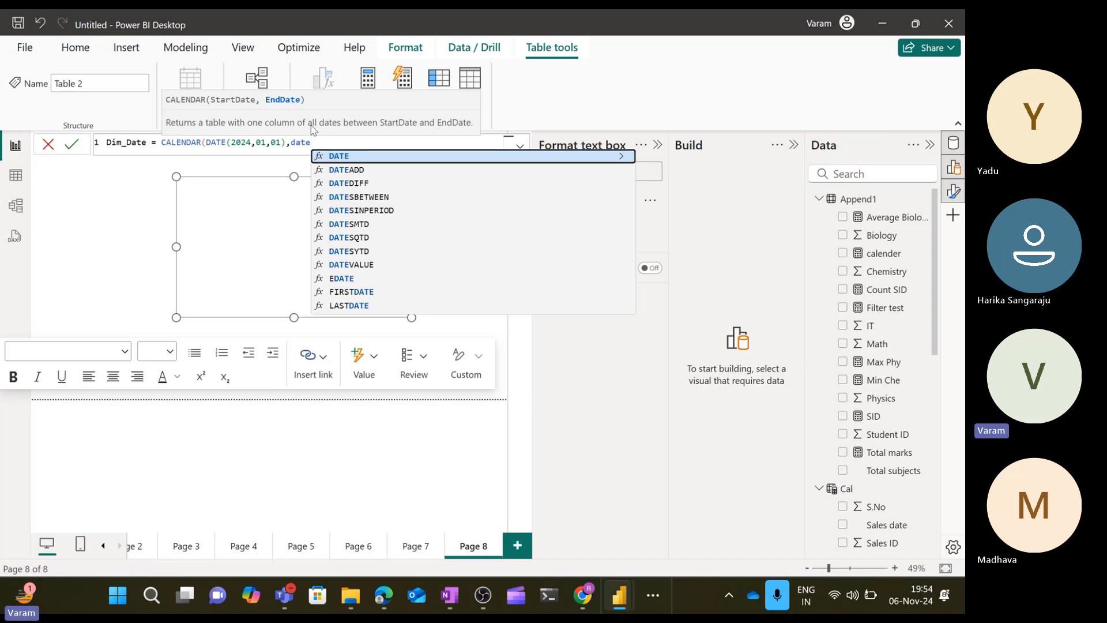
key(BackSpace)
key(BackSpace)
key(BackSpace)
key(BackSpace)
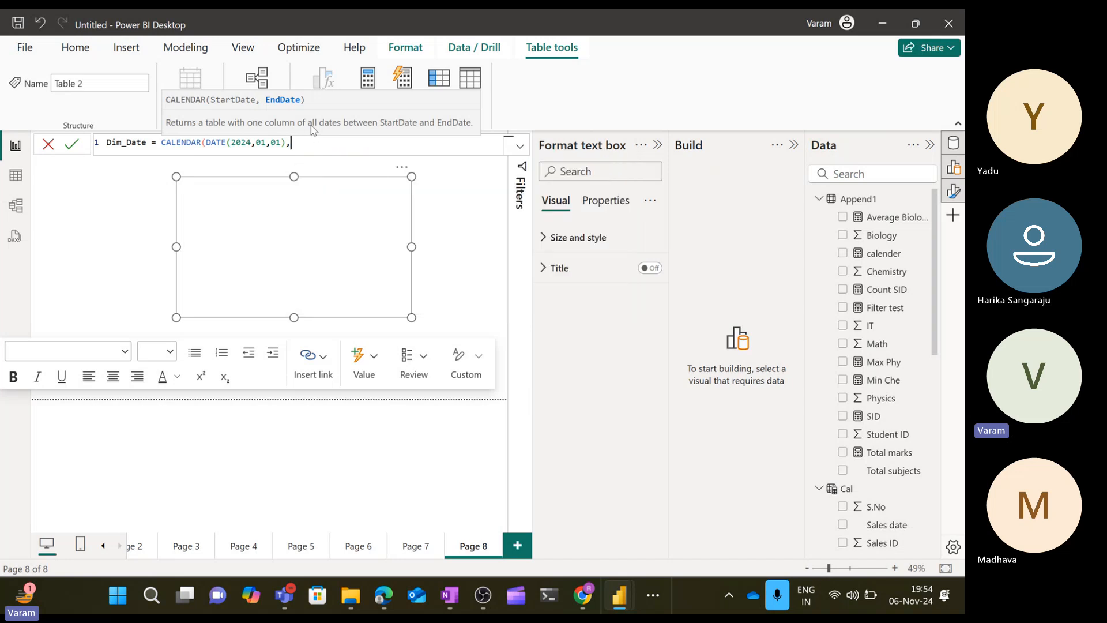
text(today)
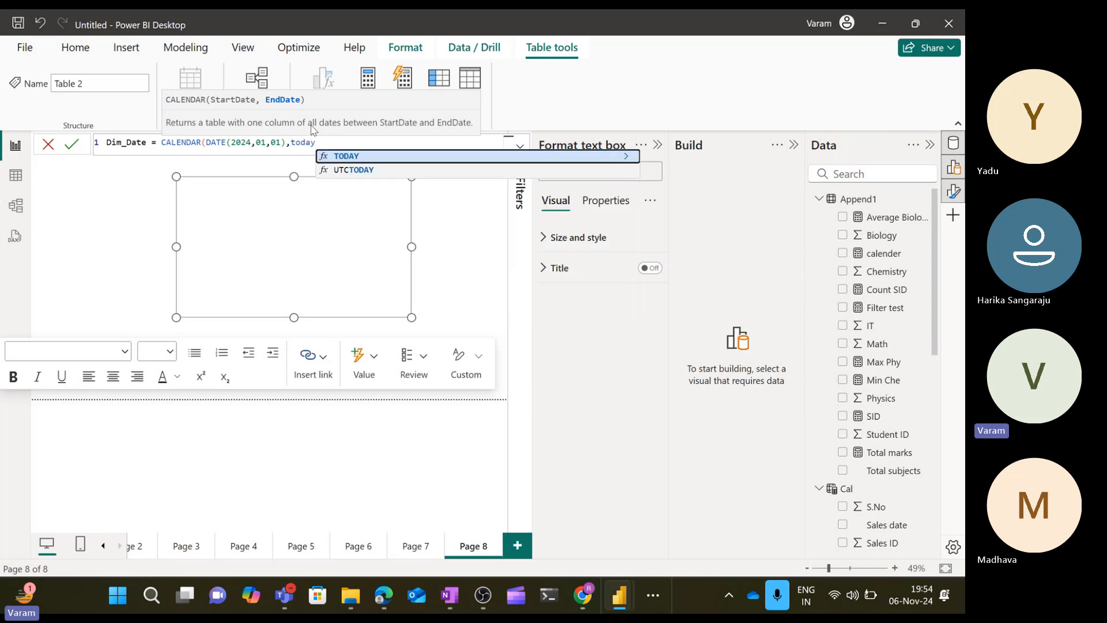
text(()))
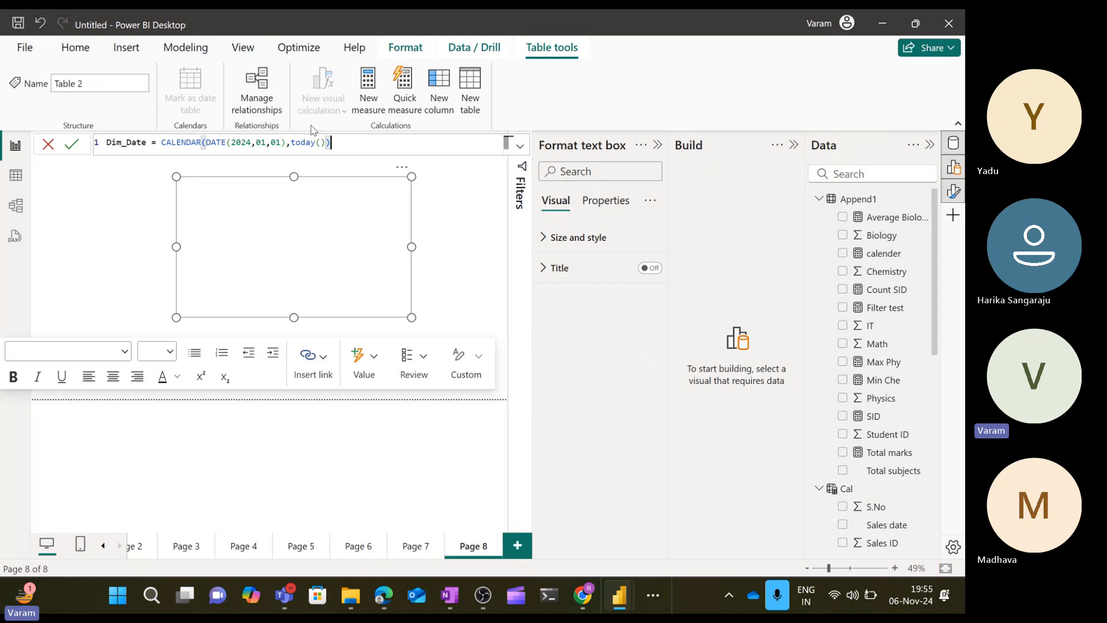
key(Return)
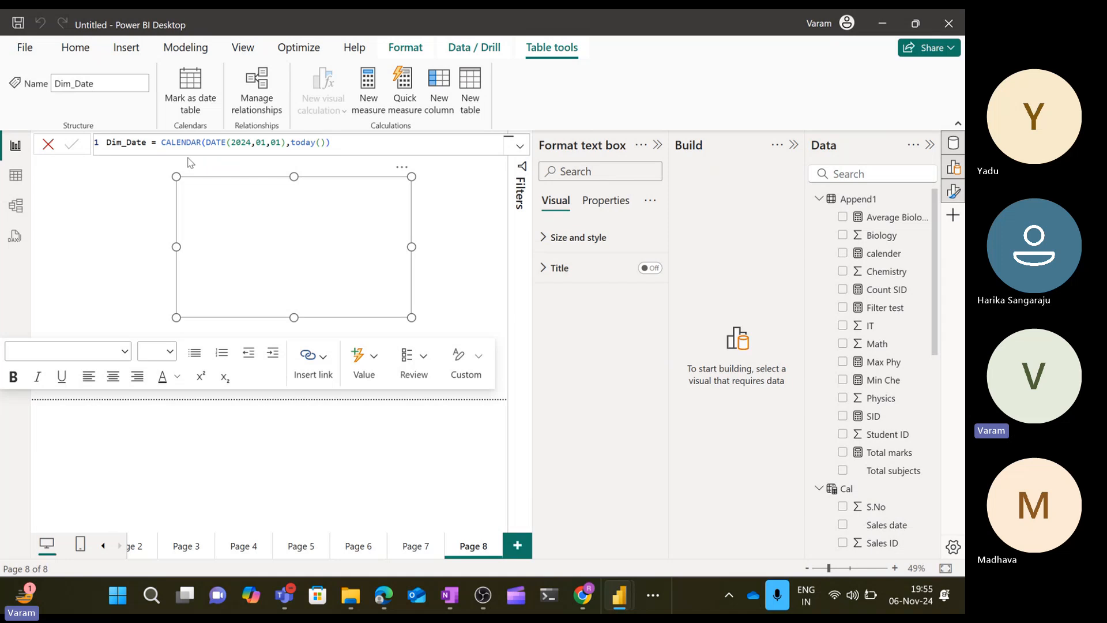
- Show the Dim_Date table's data and sort its Date column in descending order
click(8, 182)
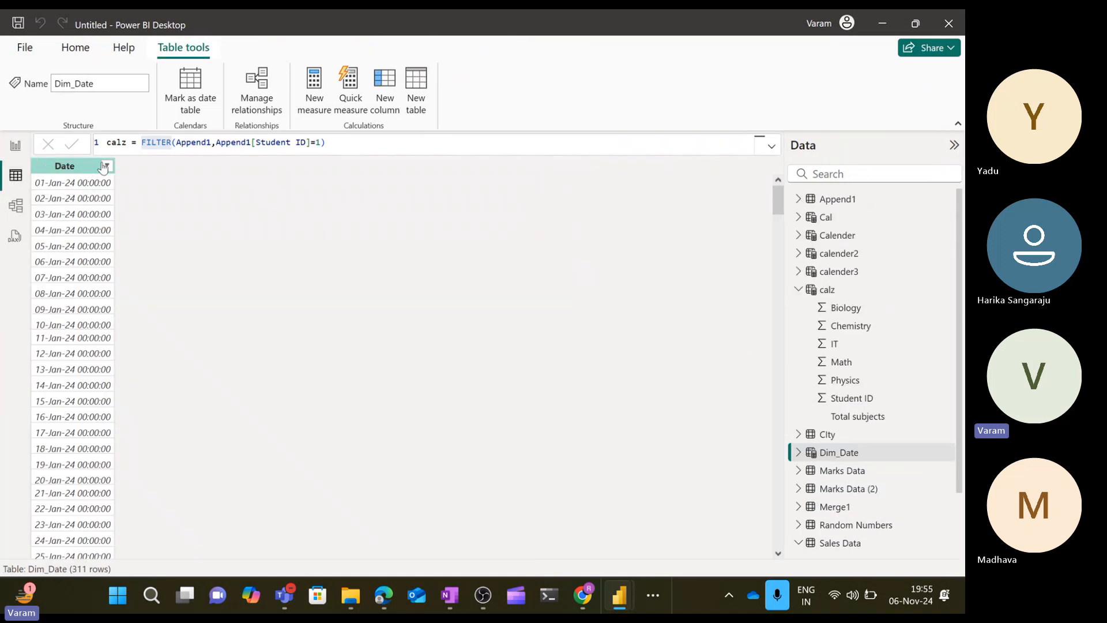
click(107, 166)
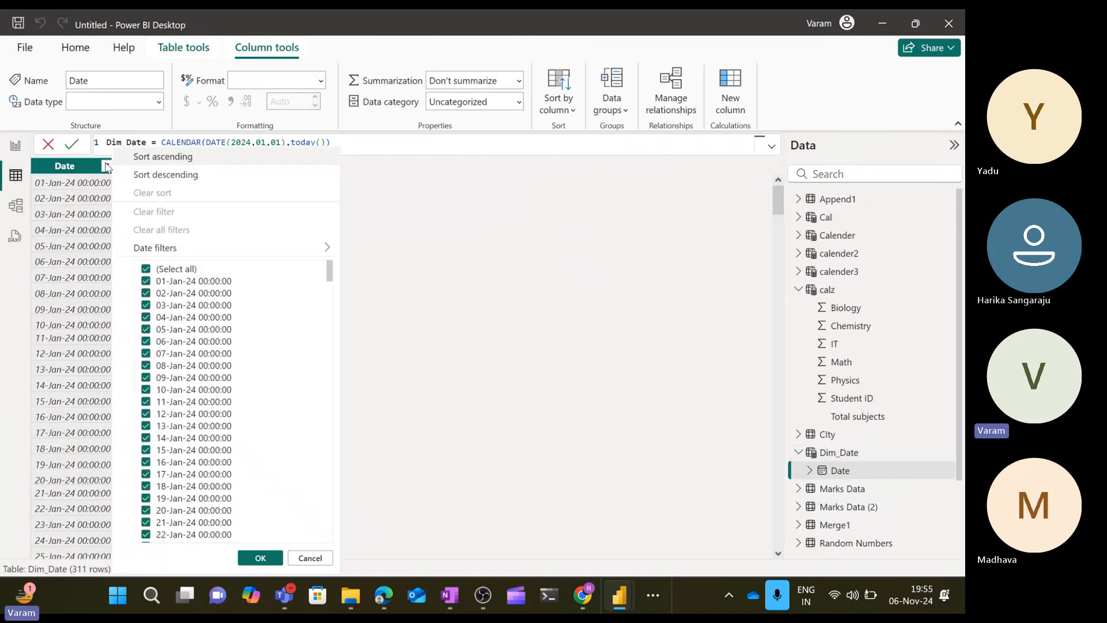
click(165, 175)
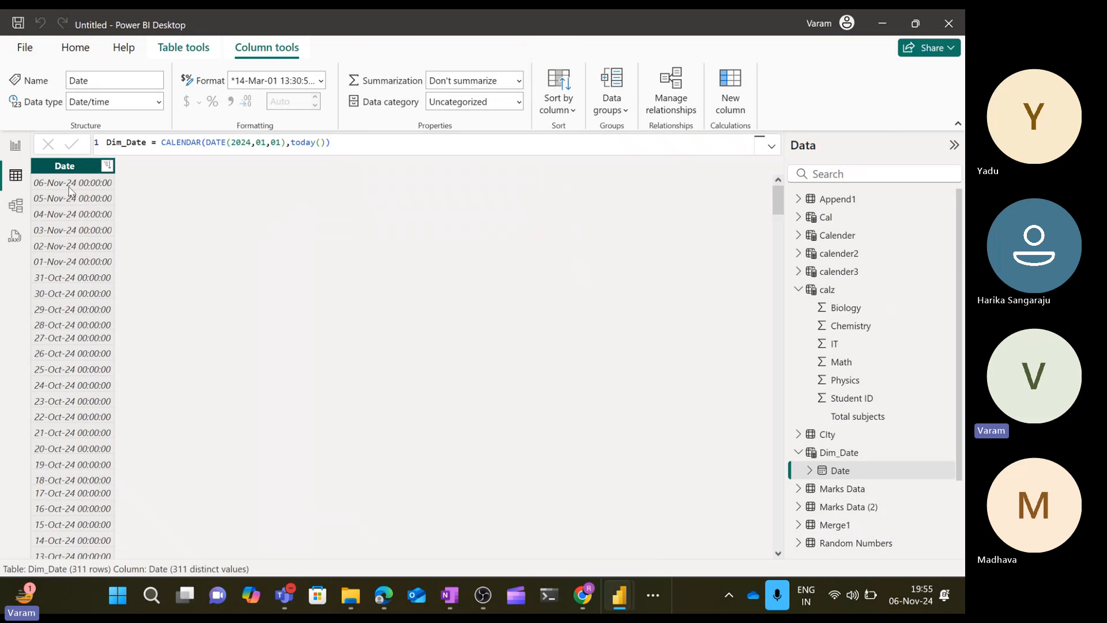
- Sort the Date column of Dim_Date in ascending order and look through its dates
click(108, 165)
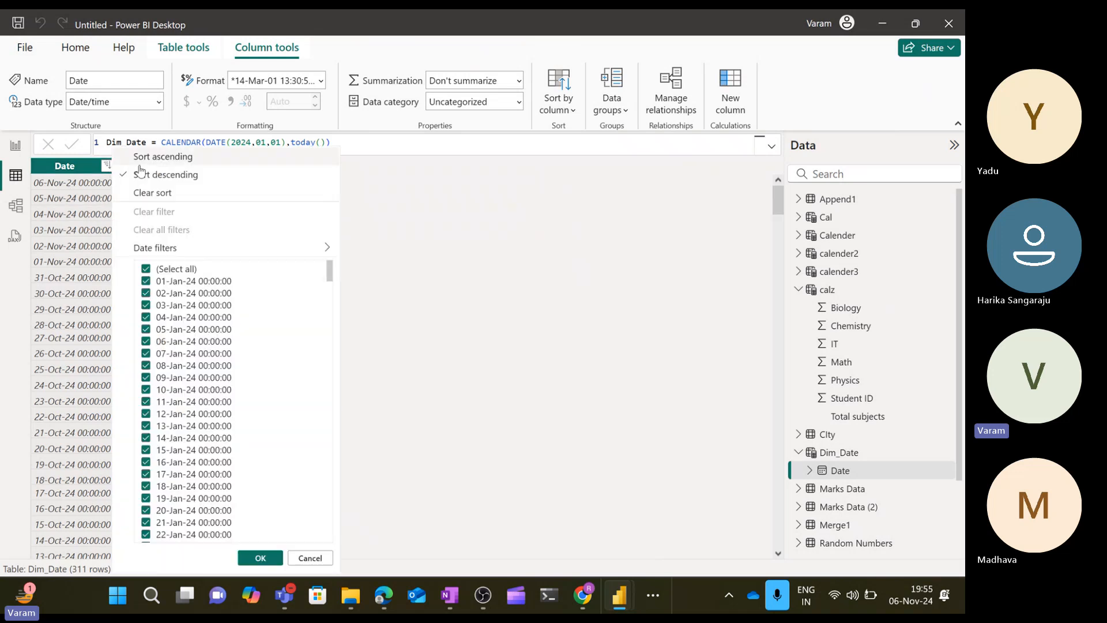
click(168, 153)
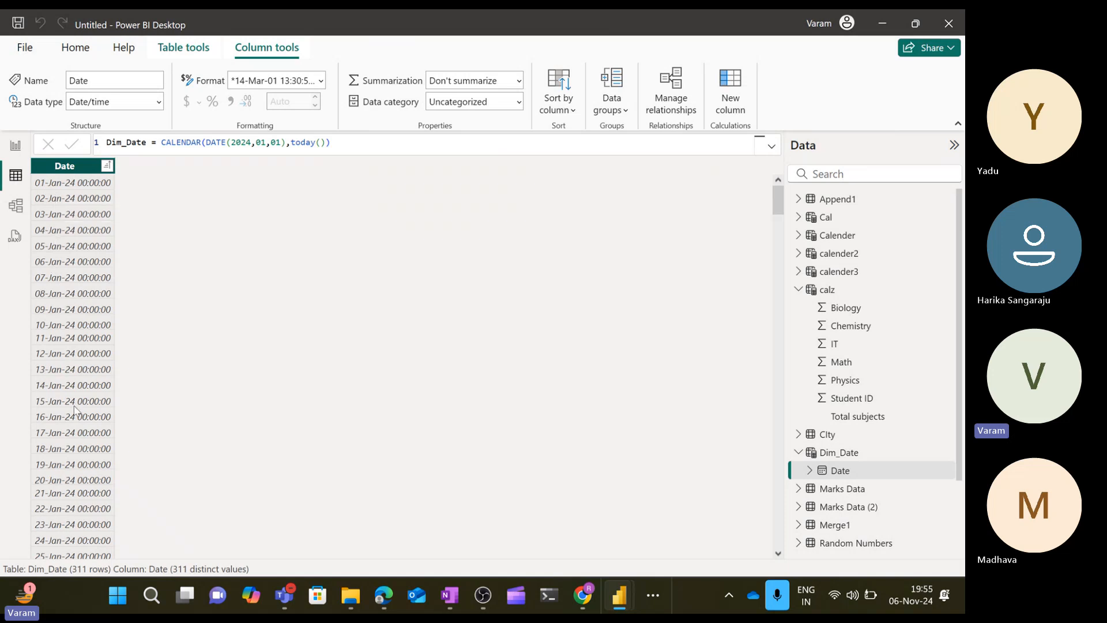
scroll(75, 411, down, 20)
scroll(75, 411, down, 20)
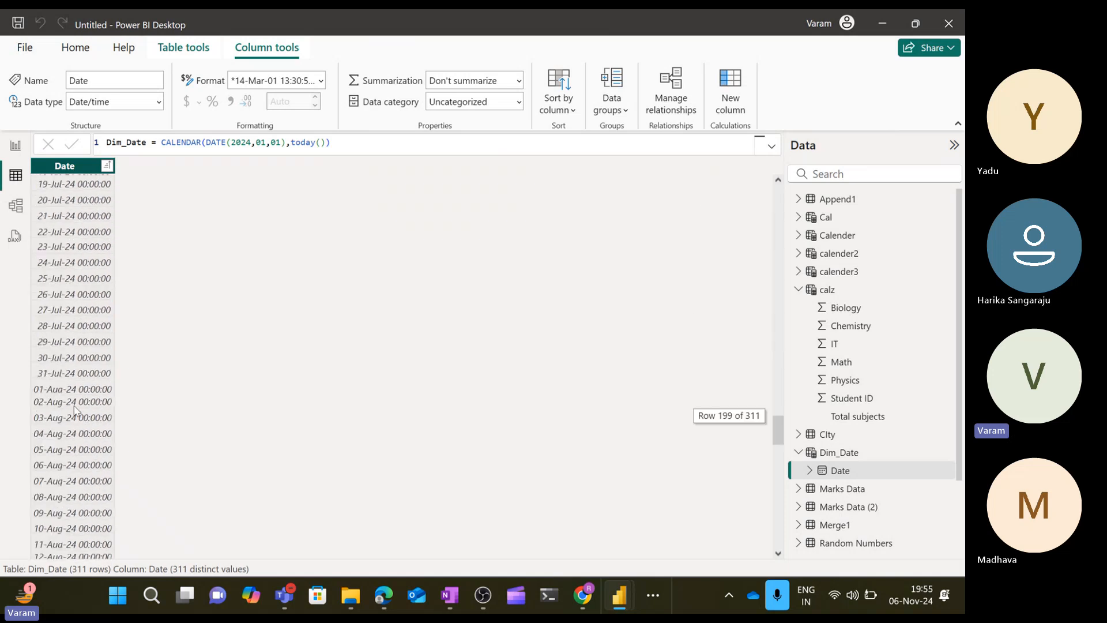
scroll(75, 411, up, 20)
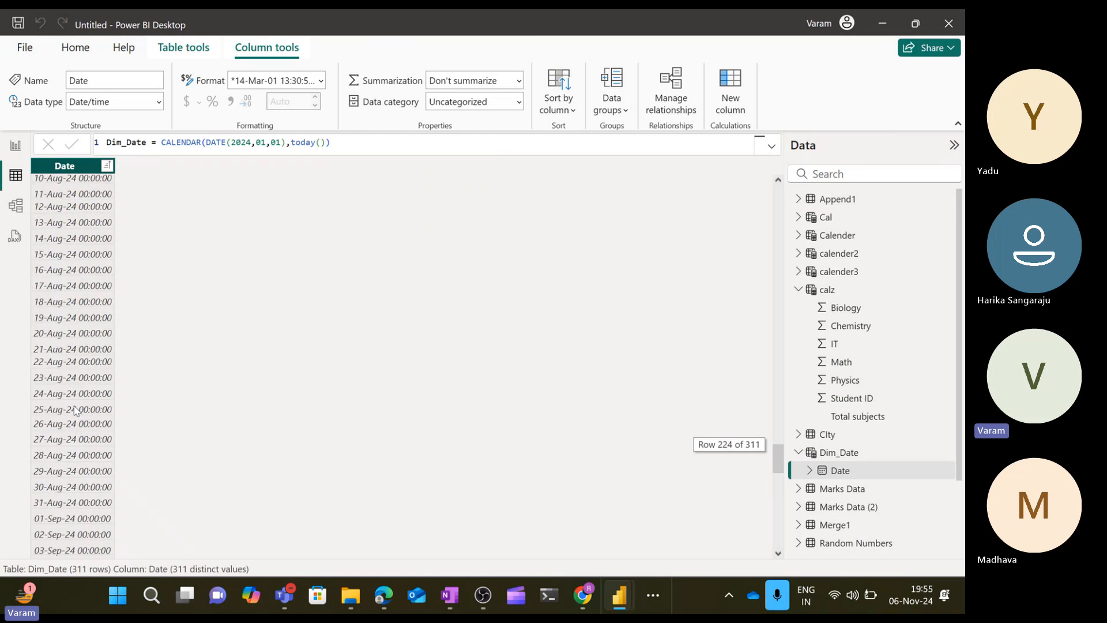
scroll(75, 411, up, 20)
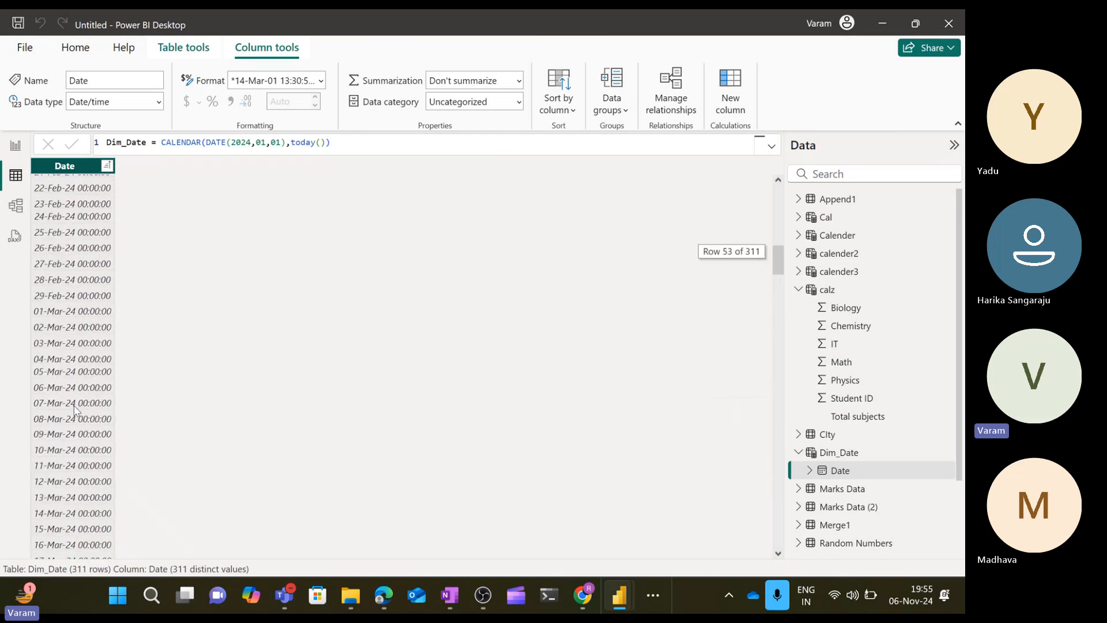
- Replace today() in the Dim_Date formula with DATE(2024,12,31) as the end date and apply it
click(327, 142)
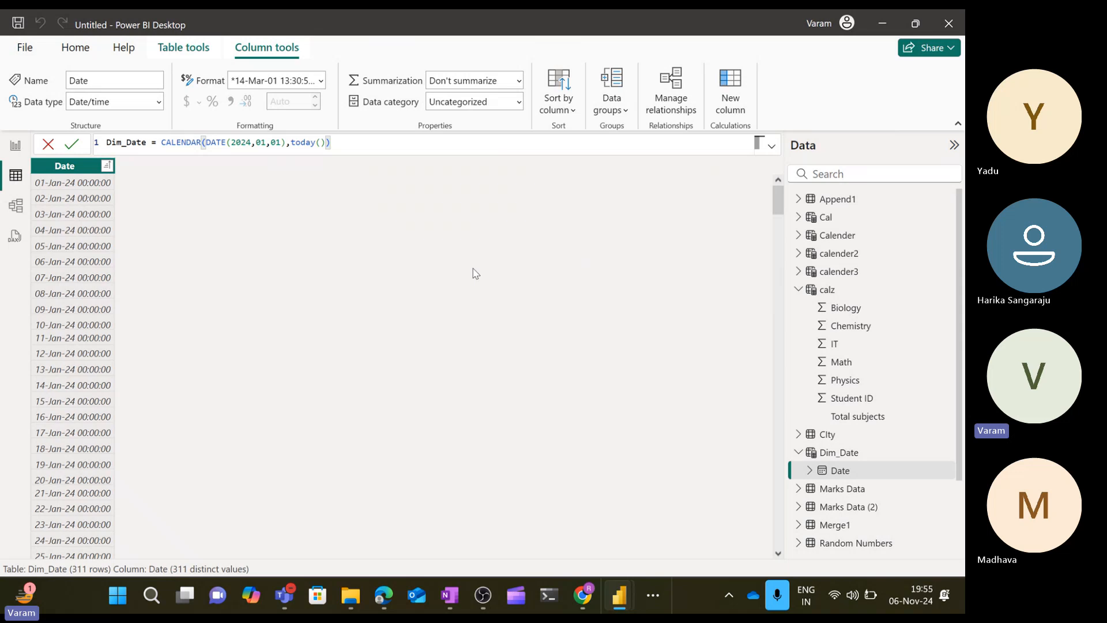
key(BackSpace)
key(BackSpace)
key(BackSpace)
key(BackSpace)
key(BackSpace)
key(BackSpace)
key(BackSpace)
text(DATE()
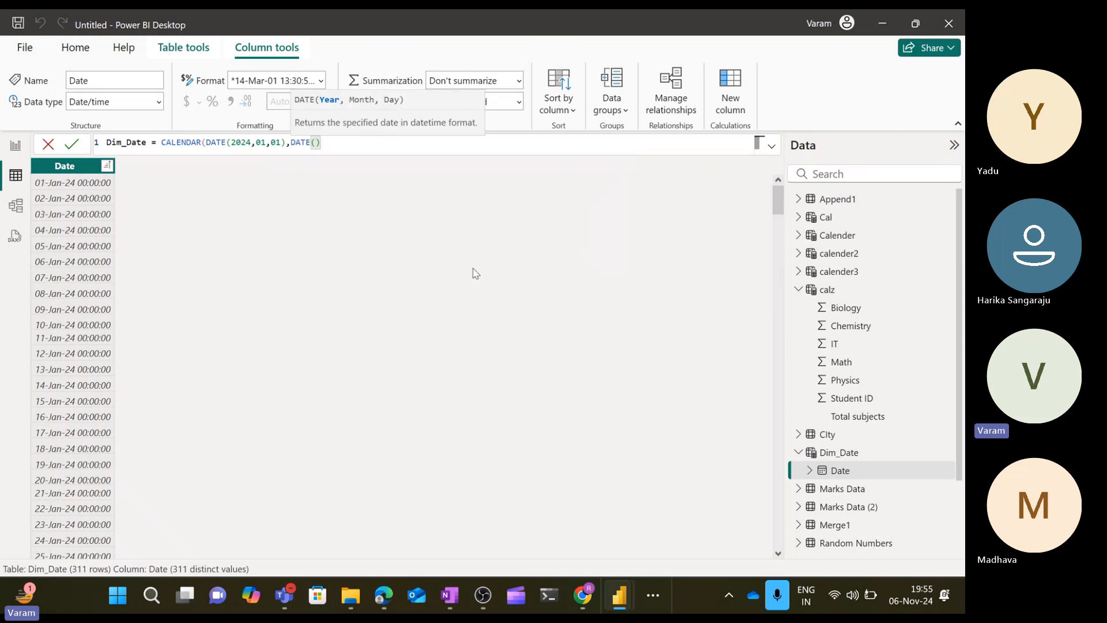
text(2024,12,31)
key(Return)
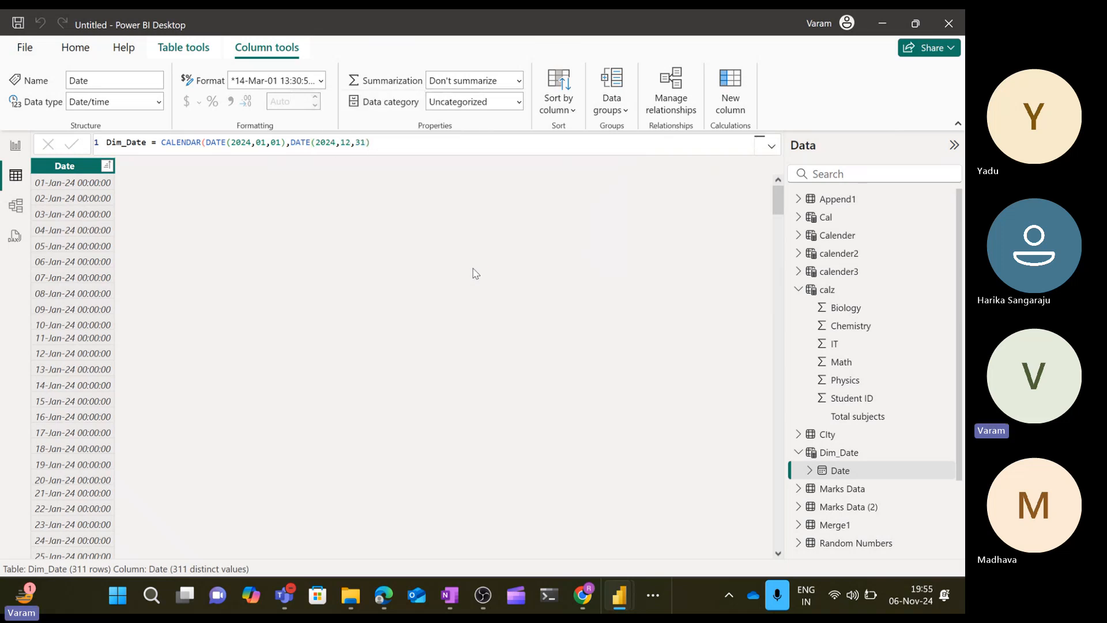
- Check the latest date in Dim_Date by sorting its Date column in descending order, and return it to ascending order
click(107, 167)
click(174, 203)
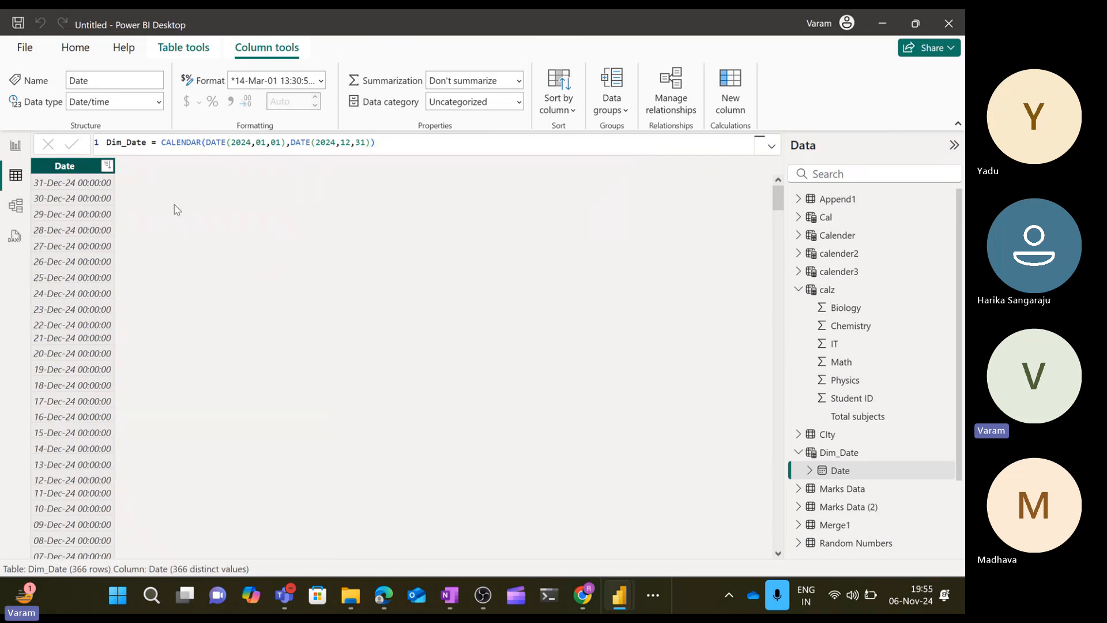
click(107, 166)
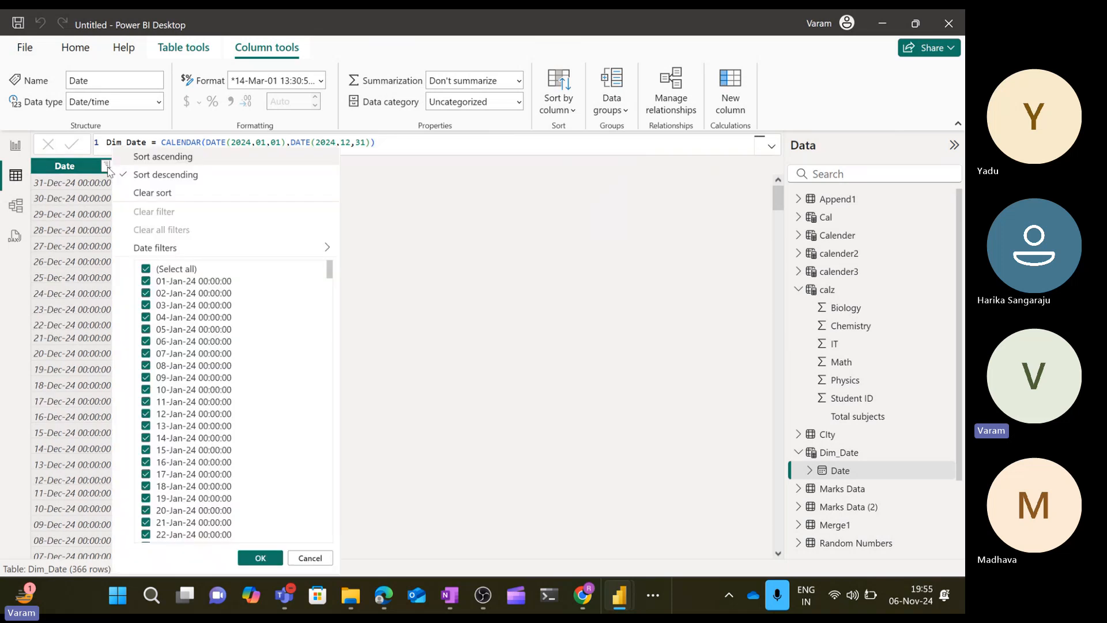
click(163, 159)
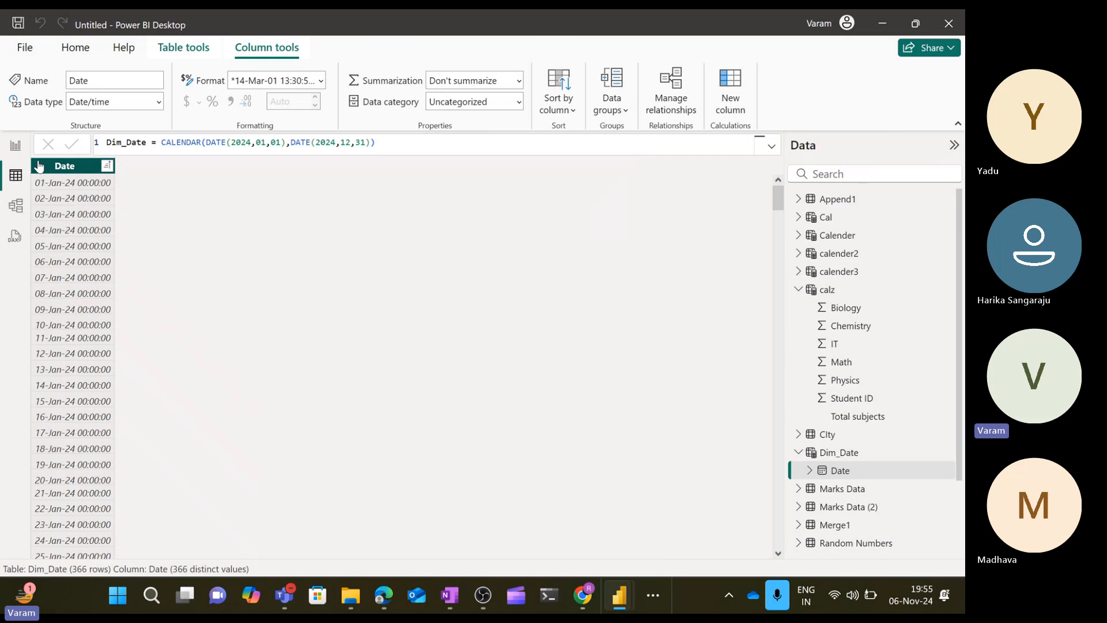
- Look through the Marks Data, Marks Data (2), Merge1 and Random Numbers tables, and examine the Sales date column of Sales Data
click(16, 147)
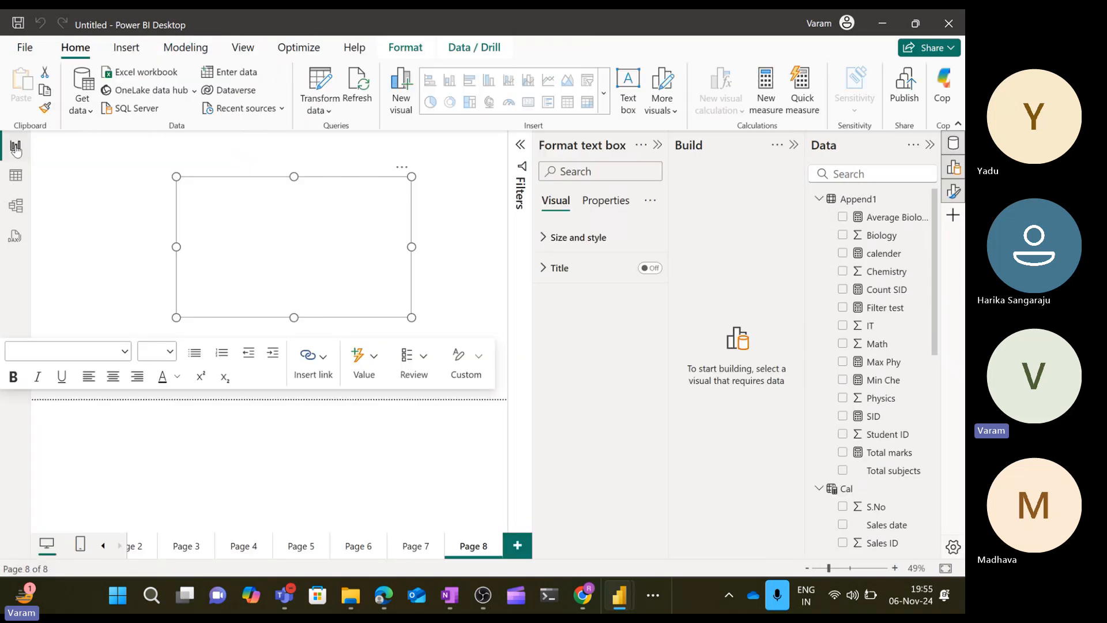
click(14, 175)
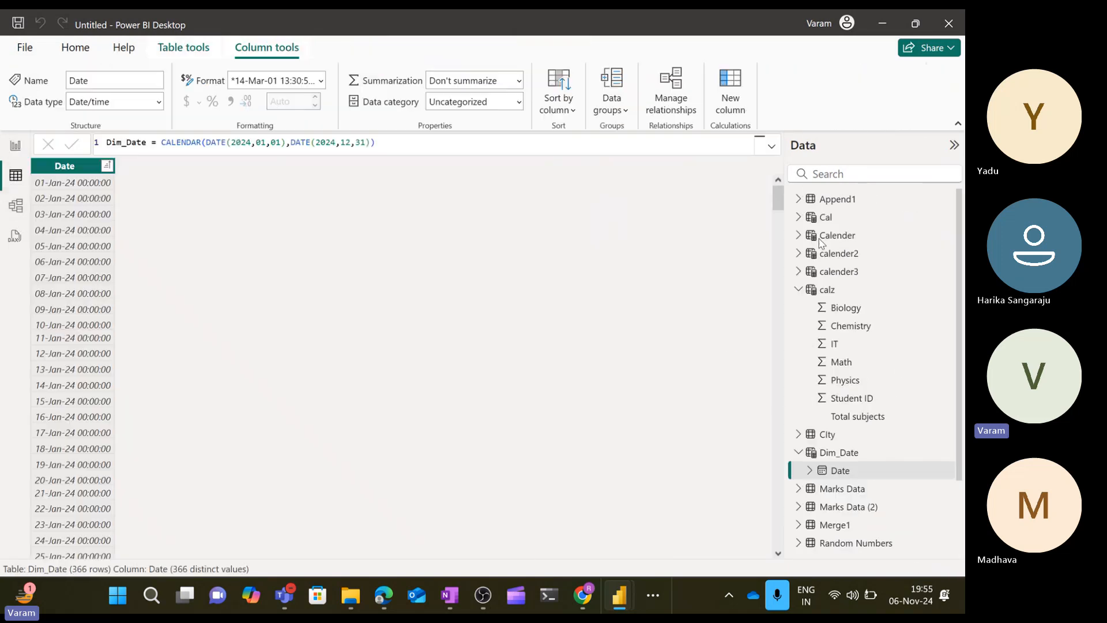
click(797, 289)
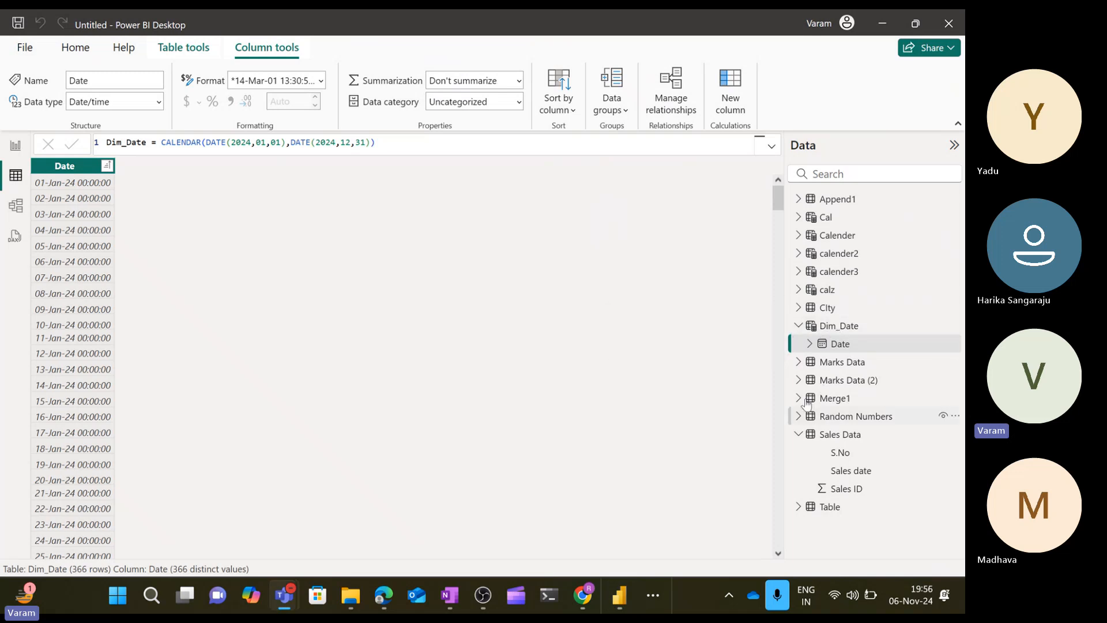
click(837, 364)
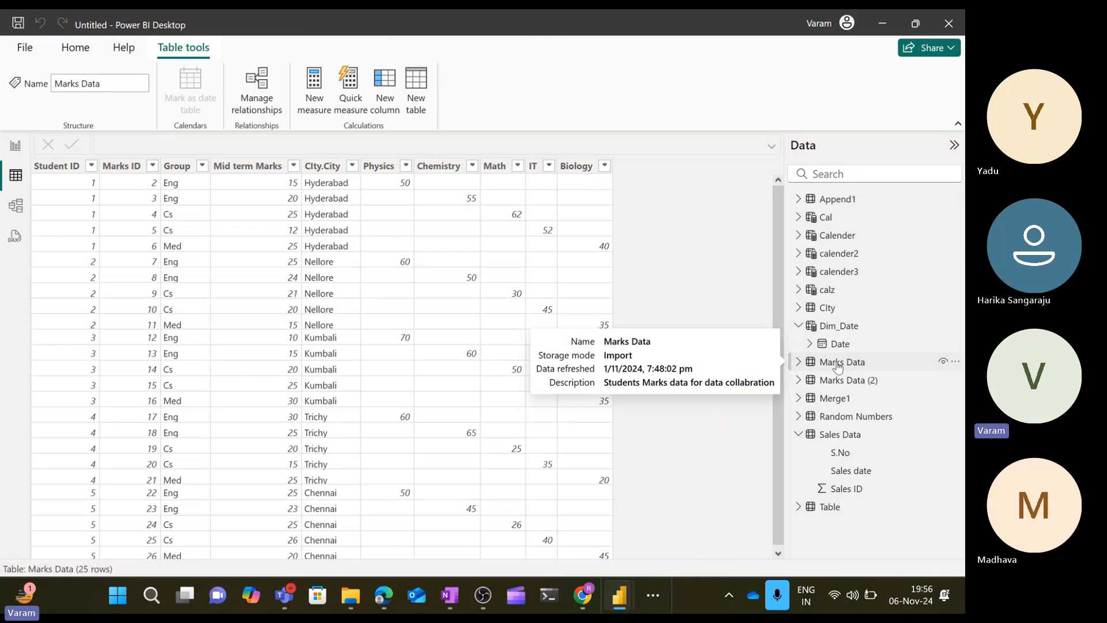
click(836, 381)
click(835, 398)
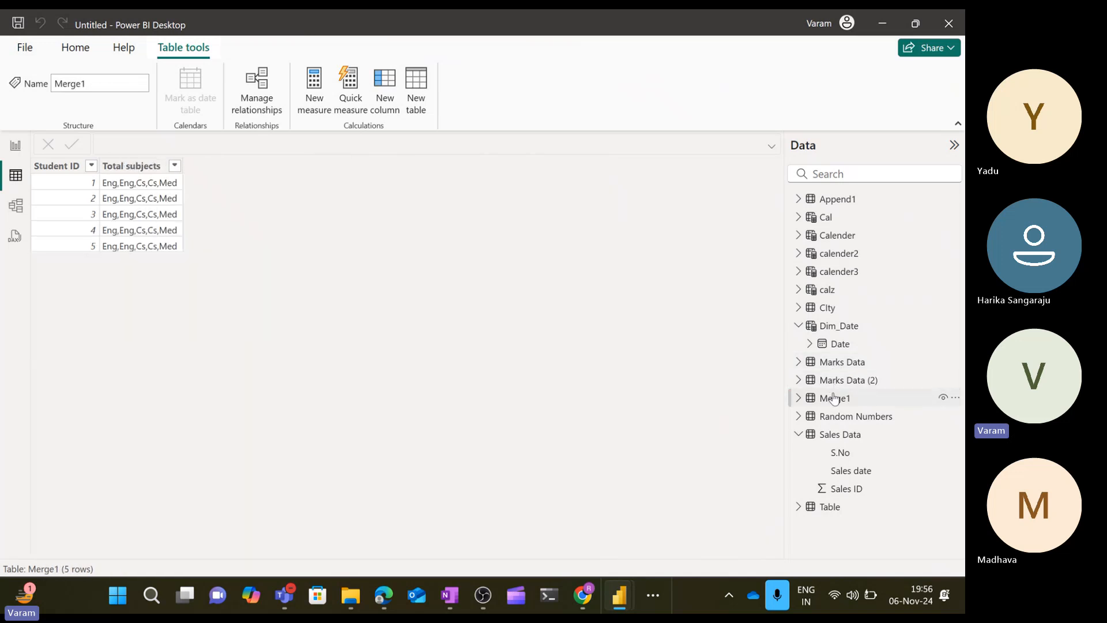
click(836, 420)
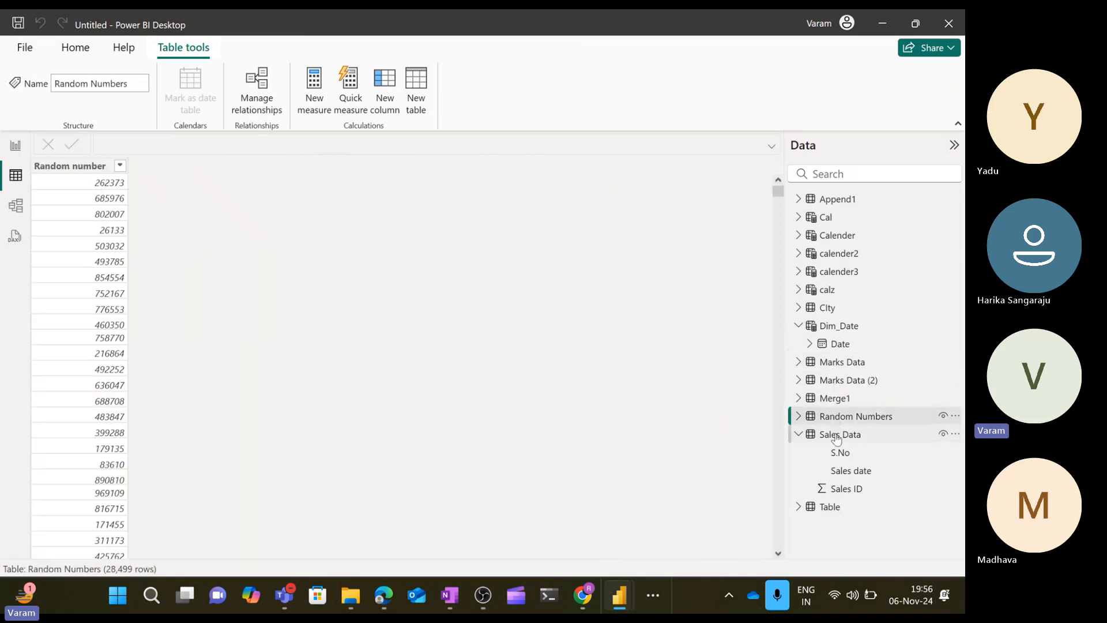
click(834, 437)
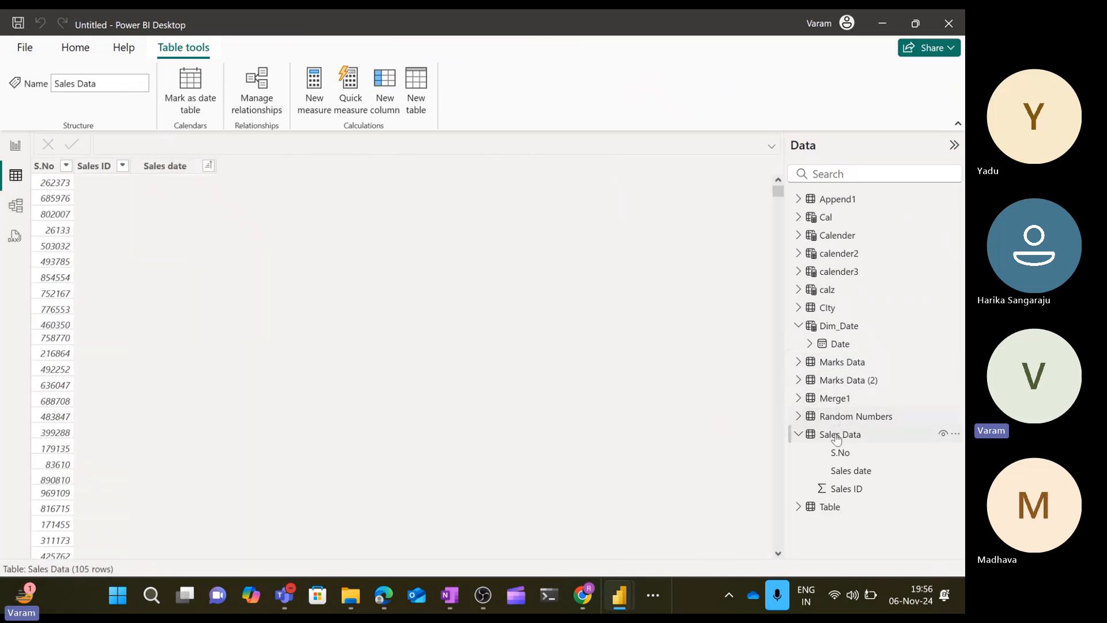
click(164, 167)
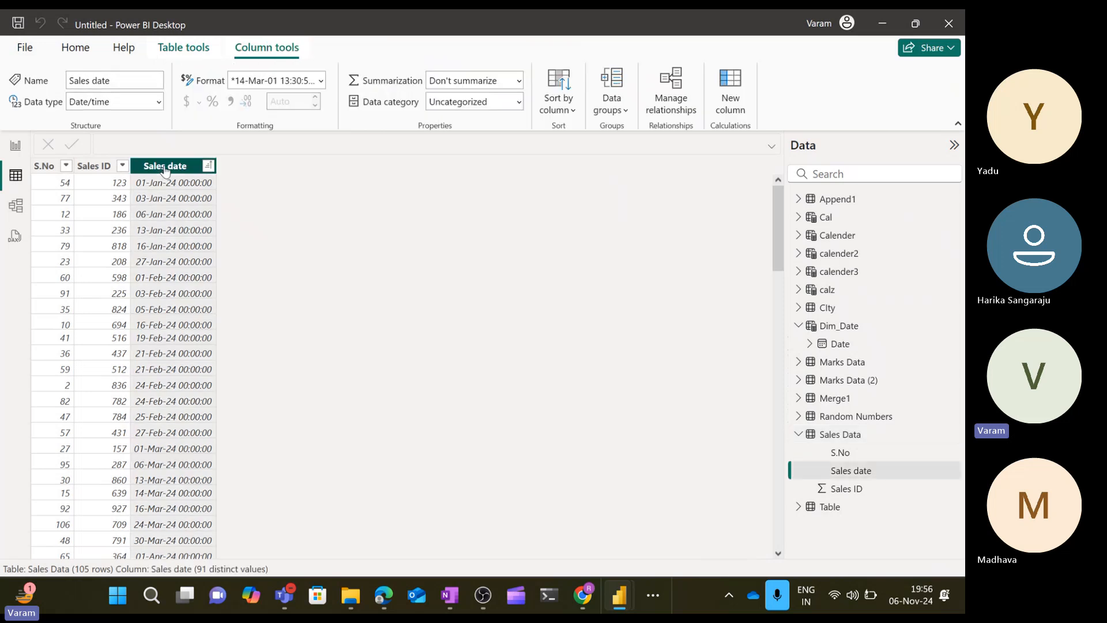
click(20, 143)
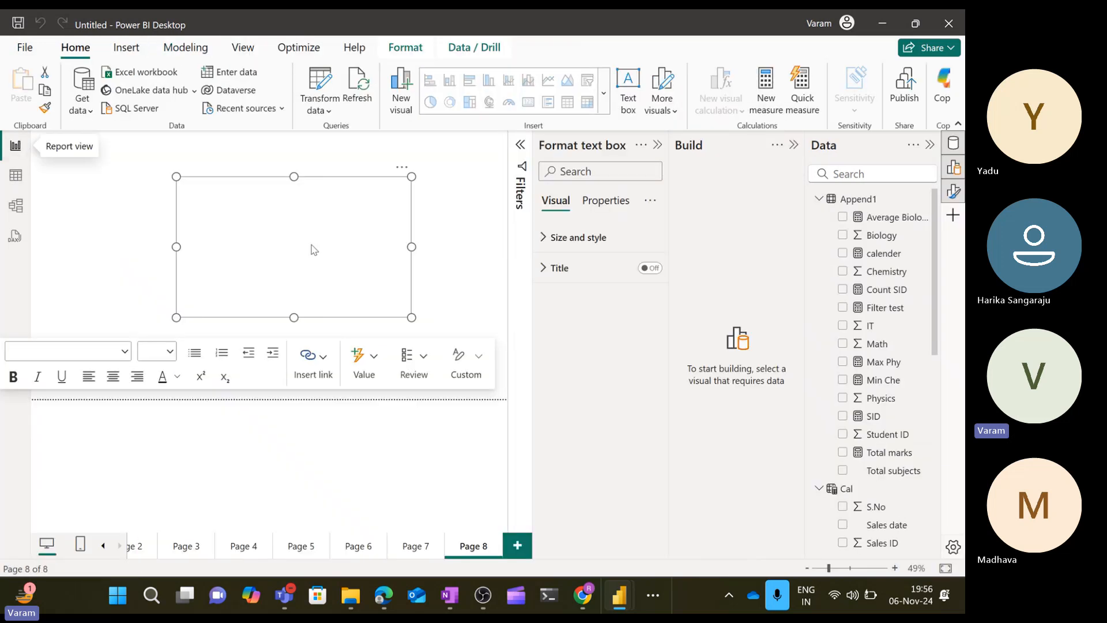
click(16, 179)
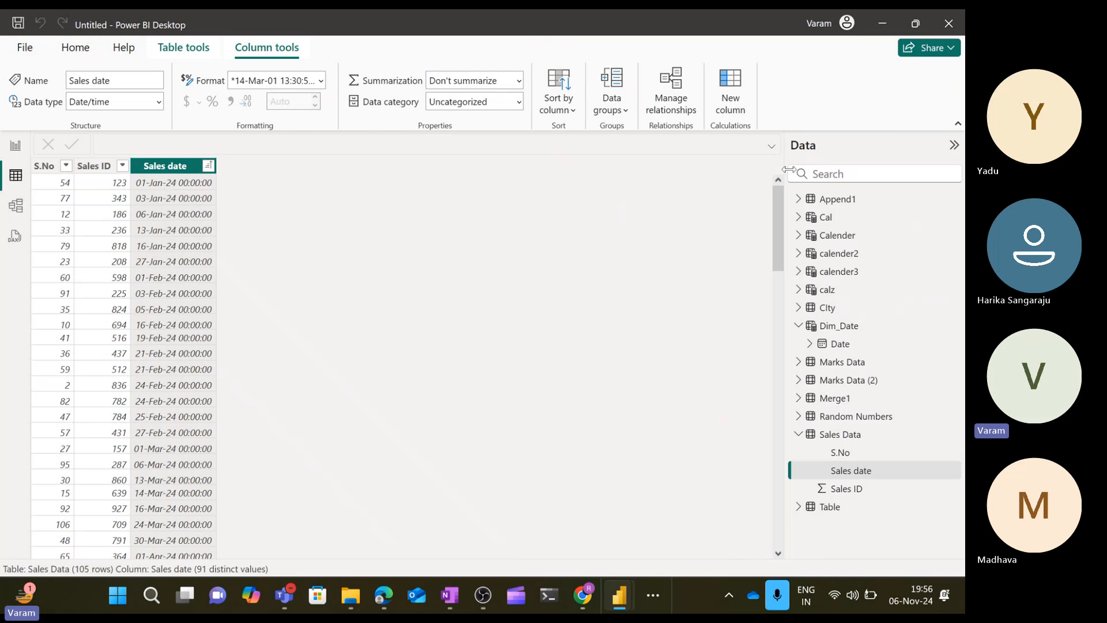
- Replace the fixed dates in the Dim_Date CALENDAR formula with MIN('Sales Data'[Sales date]) as the start date
click(836, 325)
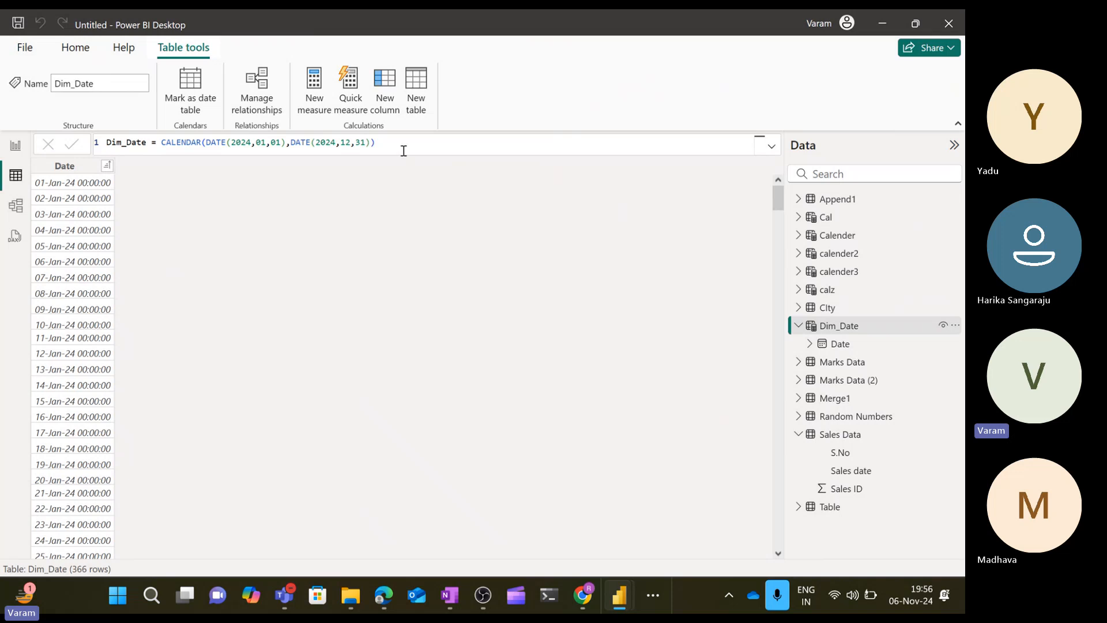
drag(379, 142, 207, 142)
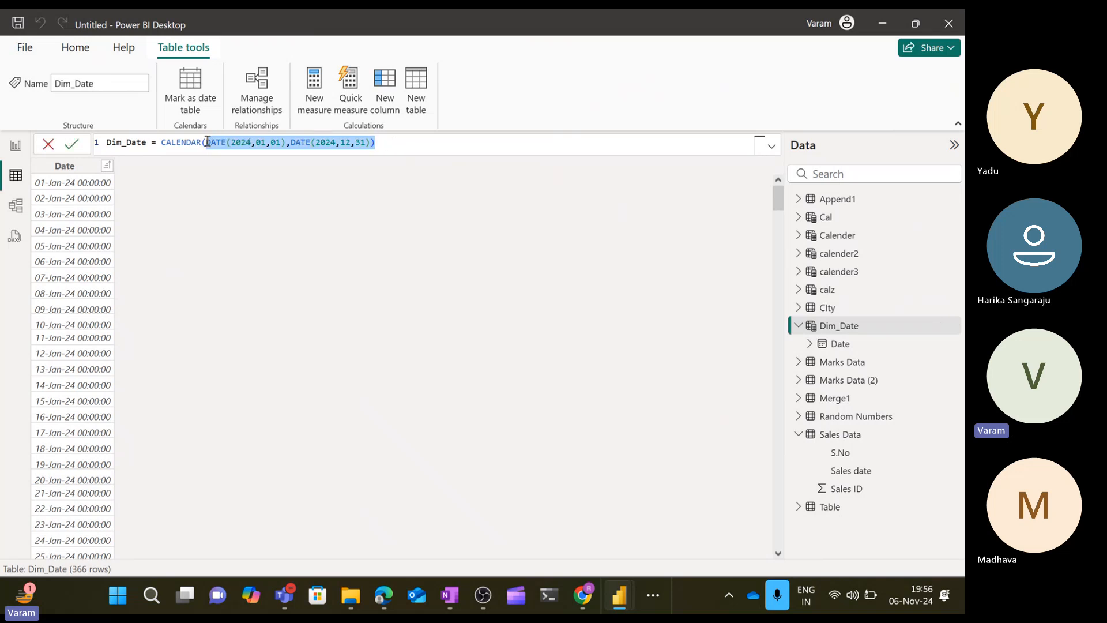
key(BackSpace)
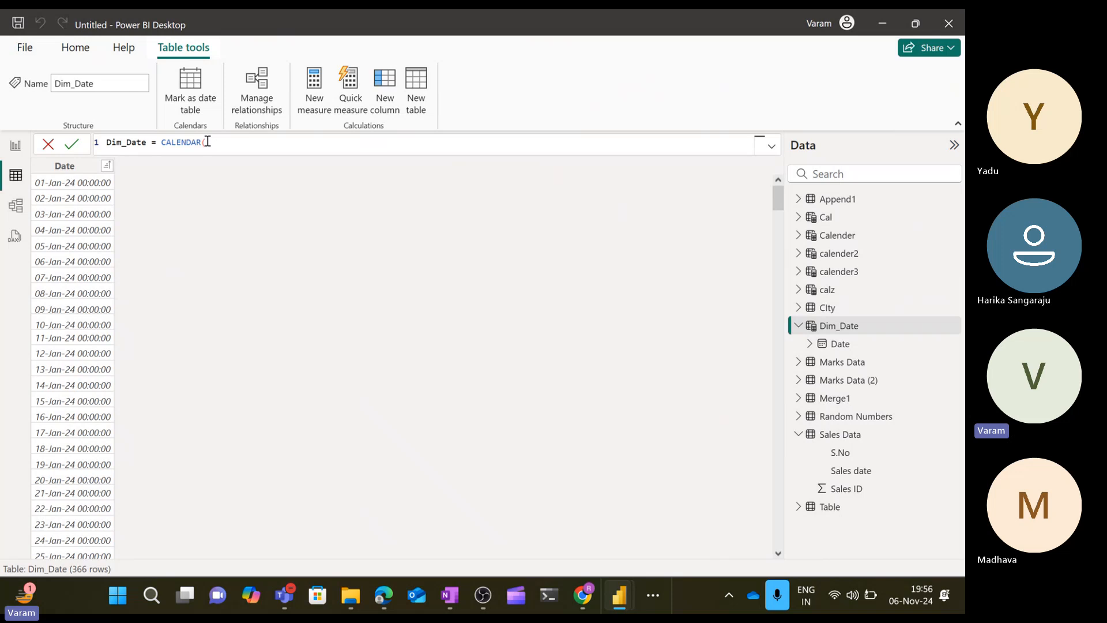
text(MIN()
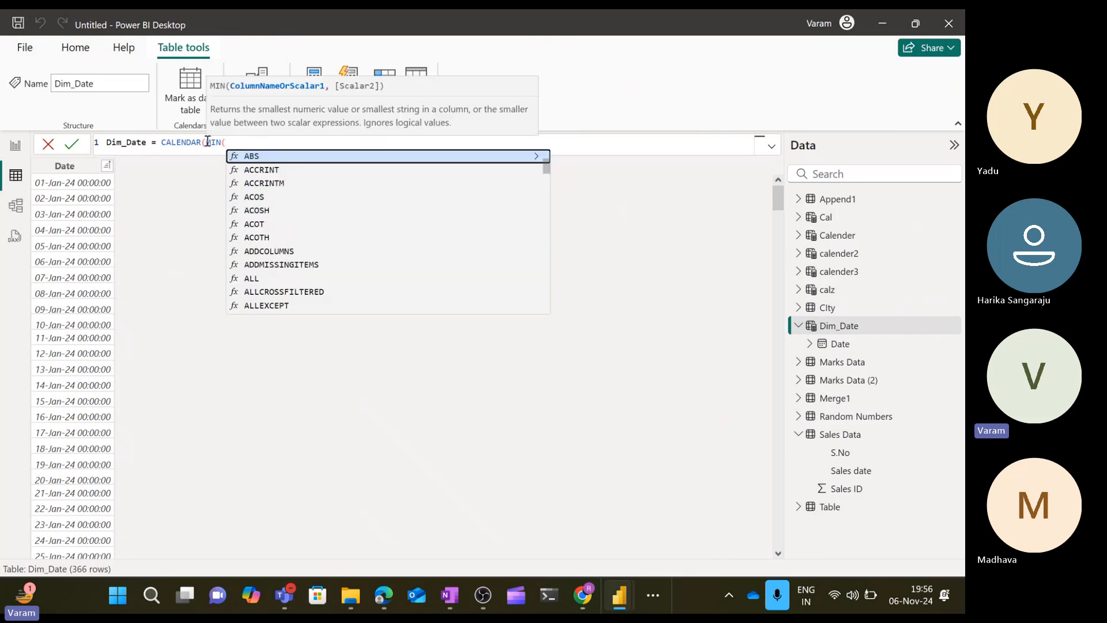
text(sl)
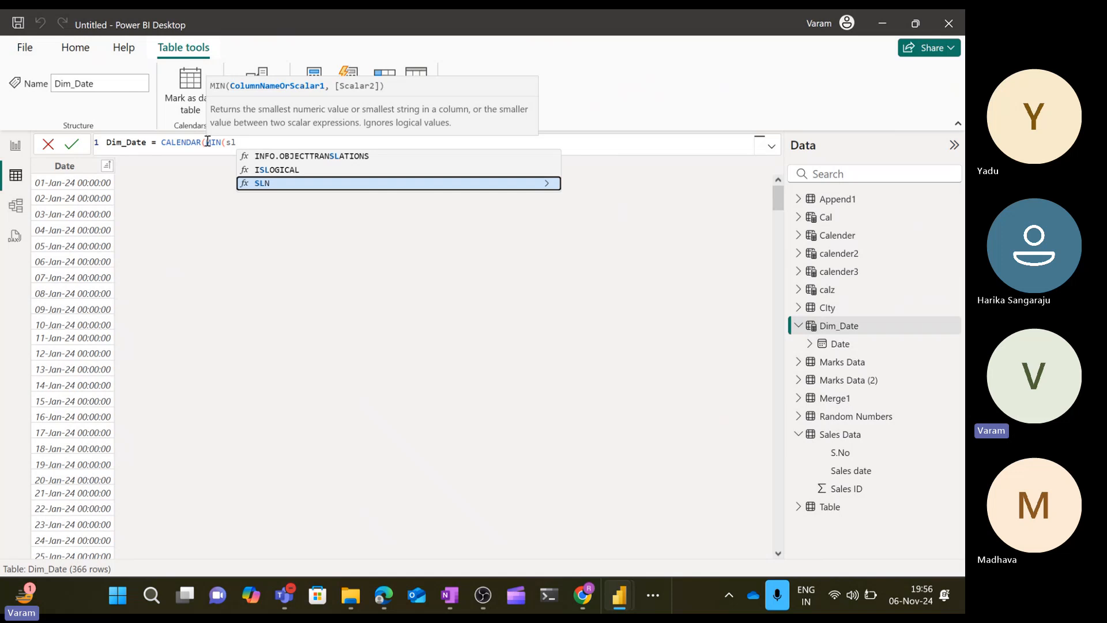
key(BackSpace)
text(al)
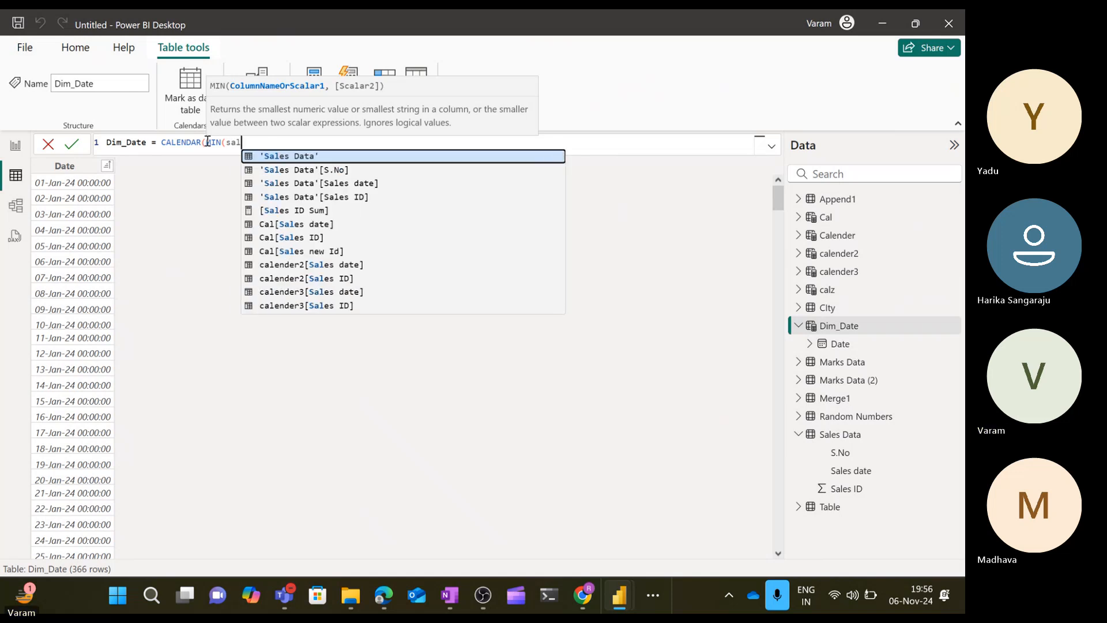
key(Down)
key(Down)
key(Tab)
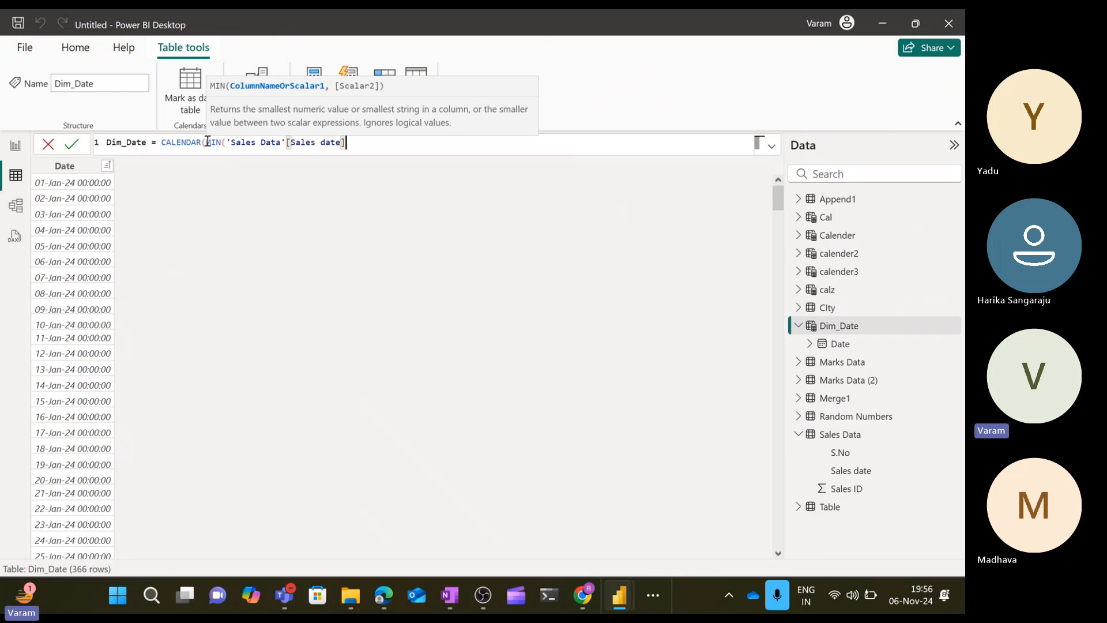
- Add MAX('Sales Data'[Sales date]) as the end date of the Dim_Date CALENDAR formula and apply it
text(),max)
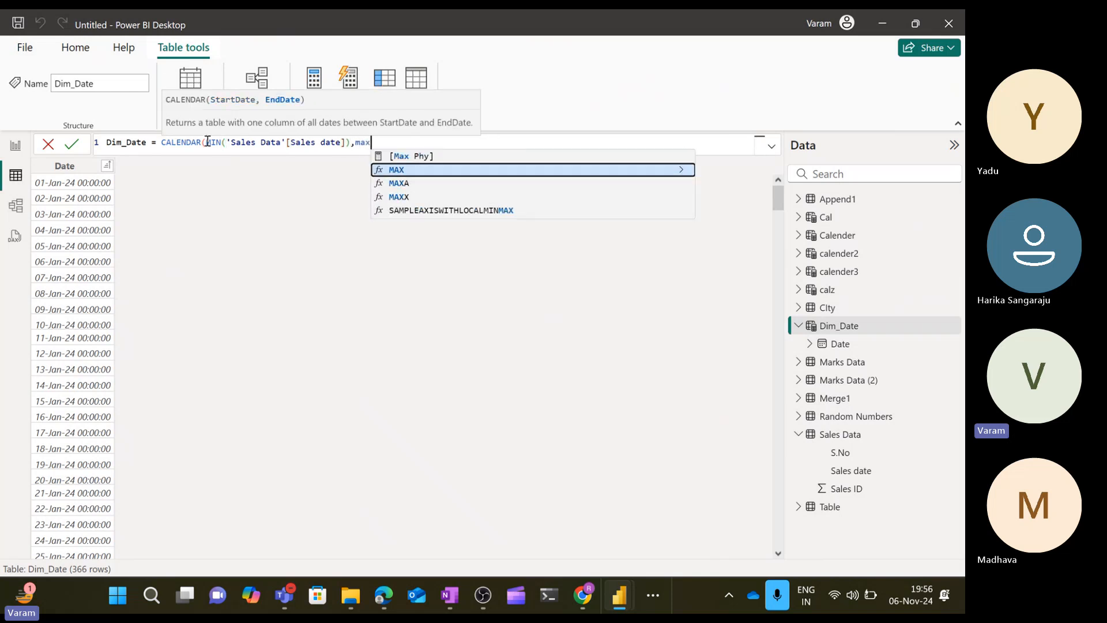
key(Tab)
text(sales)
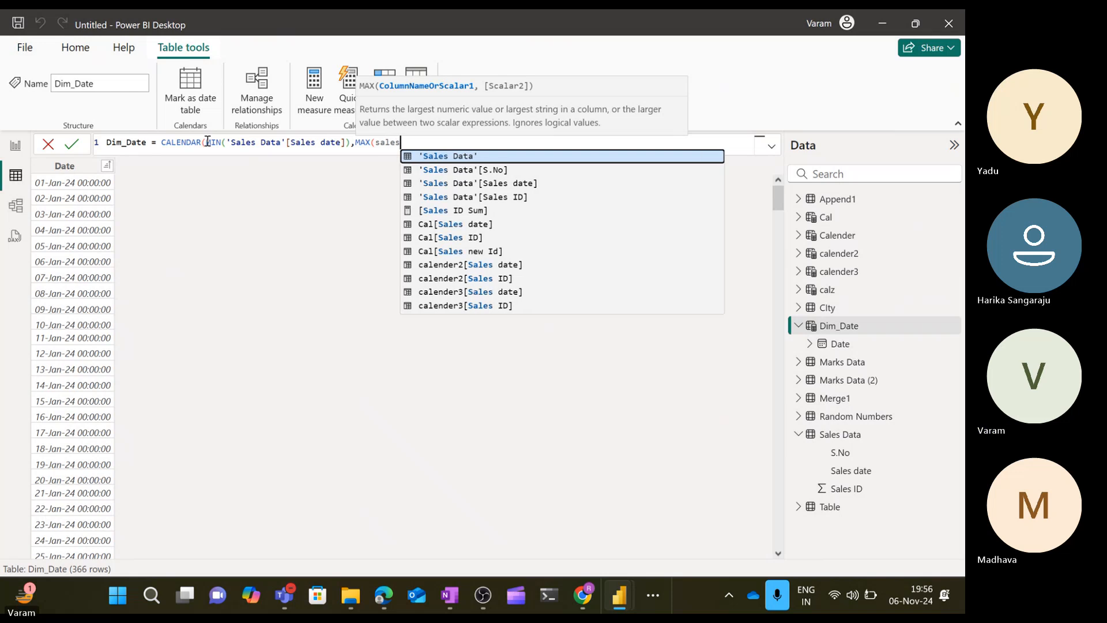
key(Down)
key(Down)
key(Tab)
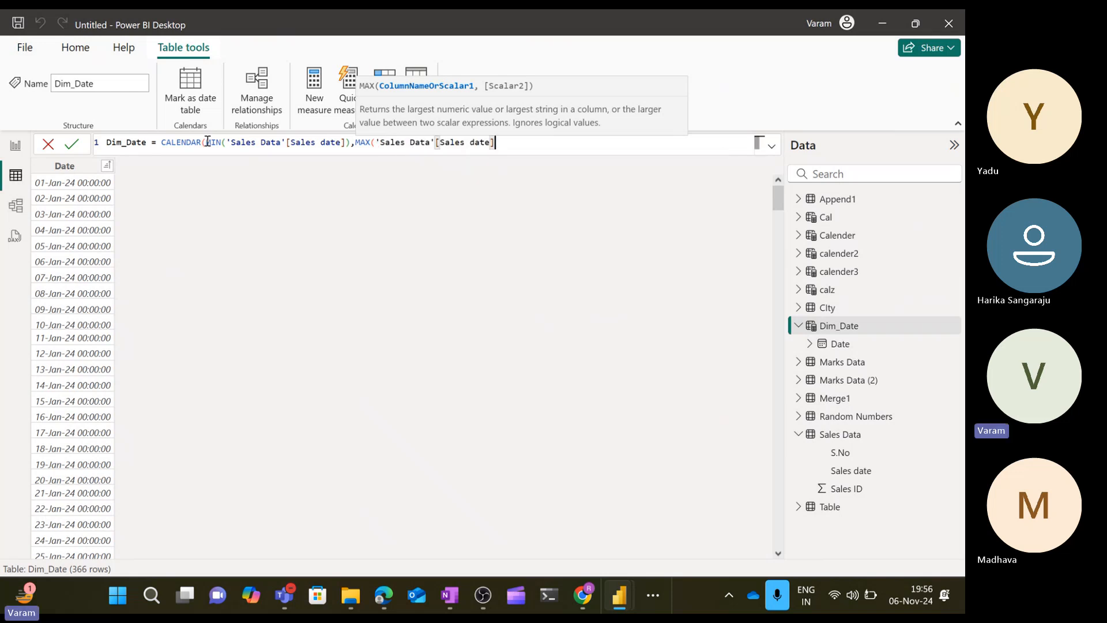
text())
text())
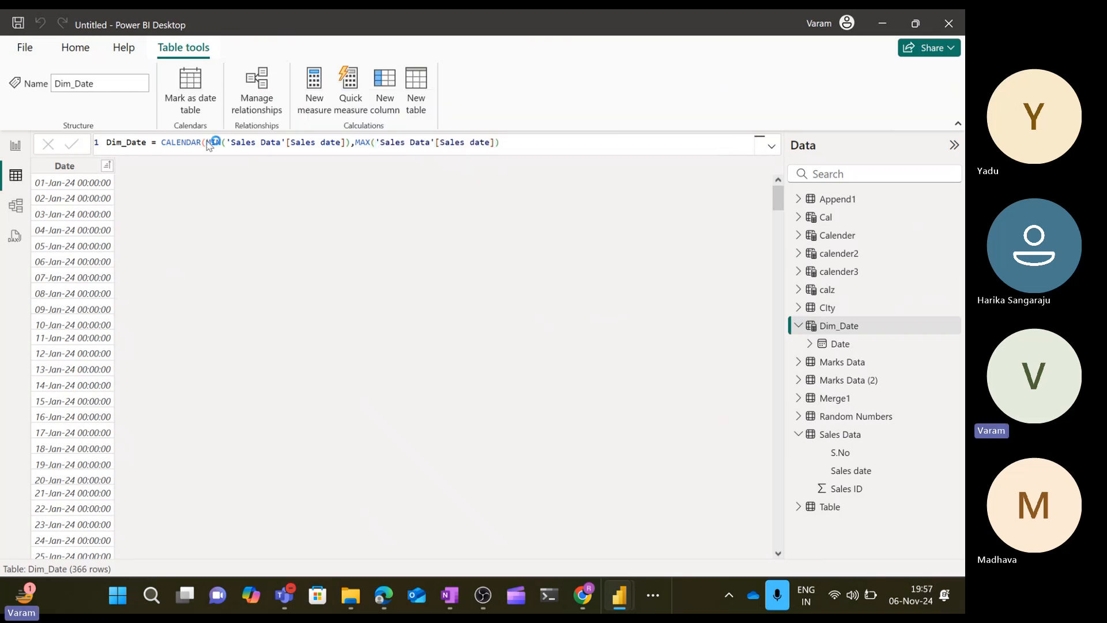
key(Return)
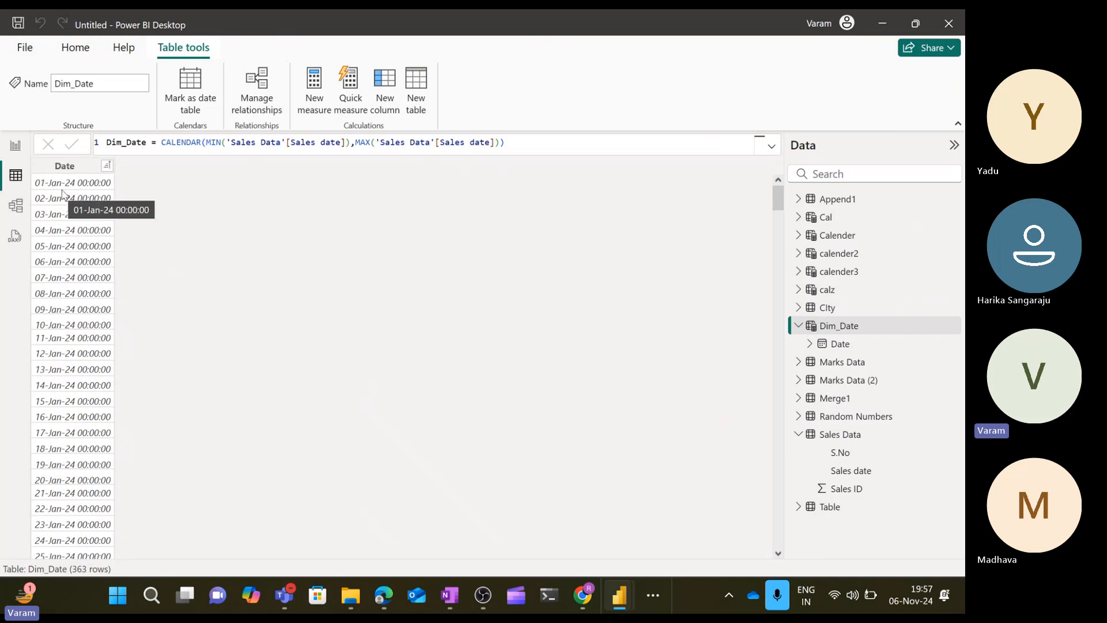
- Check the end of the rebuilt Dim_Date range by sorting Date in descending order, and restore the ascending sort
click(107, 168)
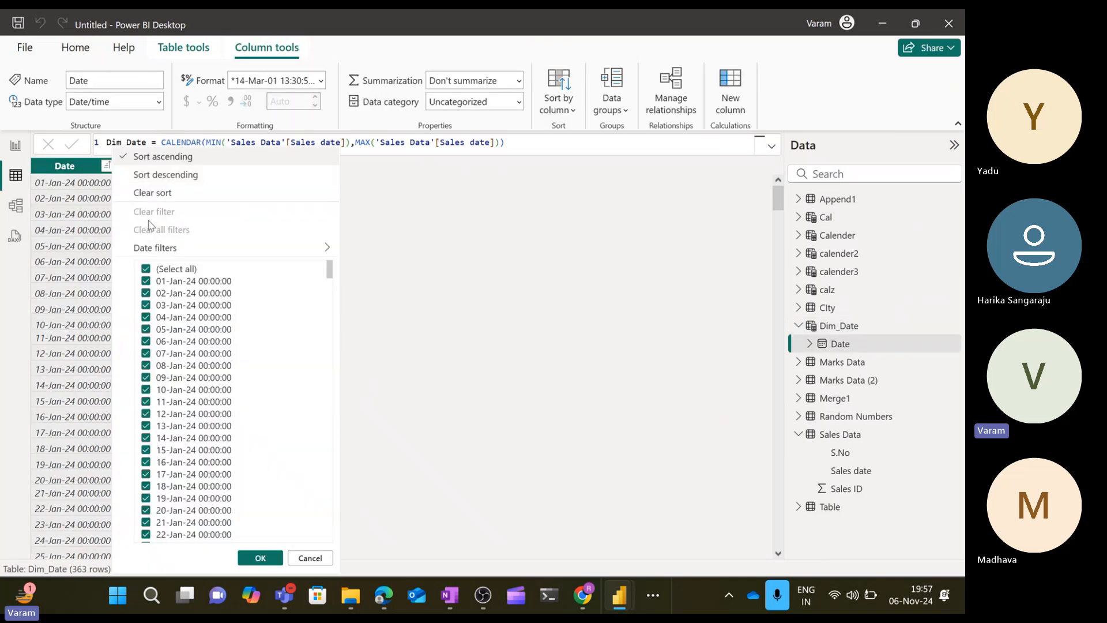
click(162, 183)
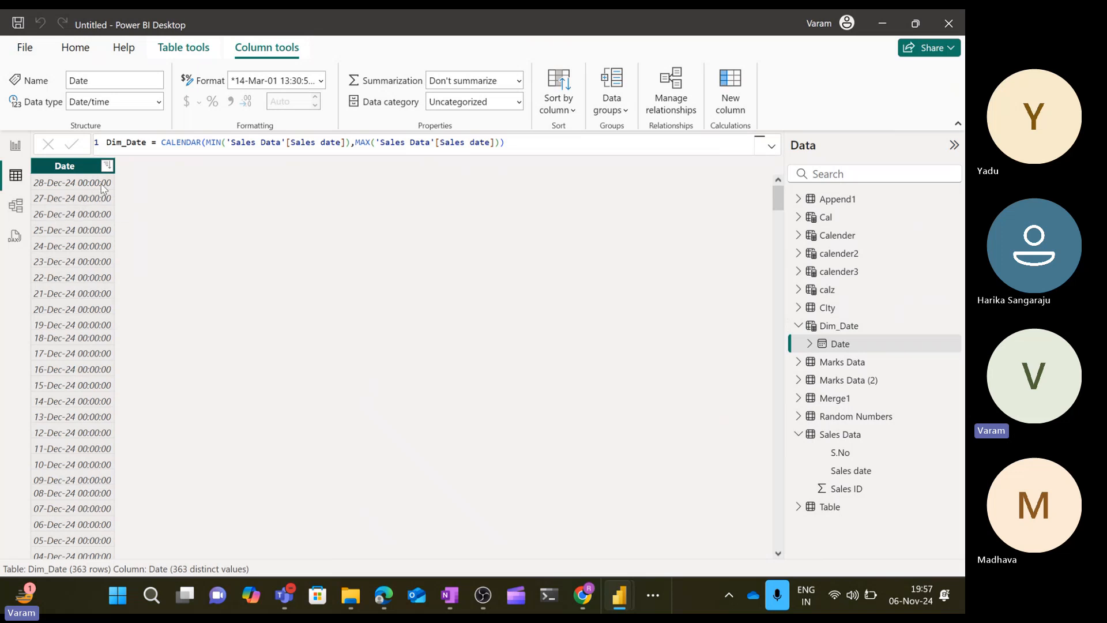
click(107, 167)
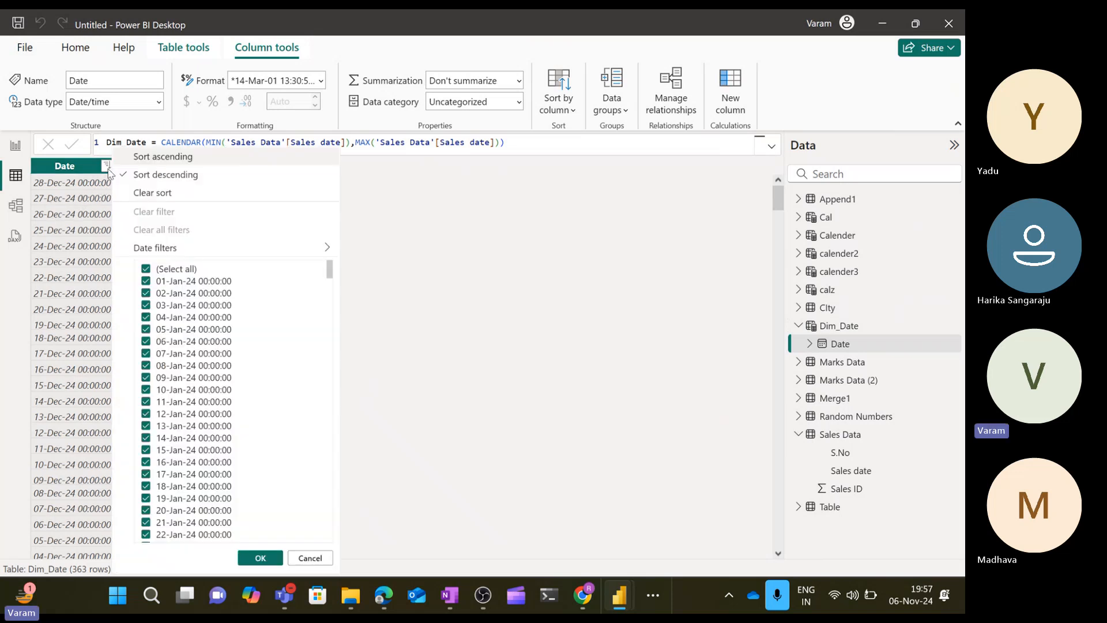
click(180, 157)
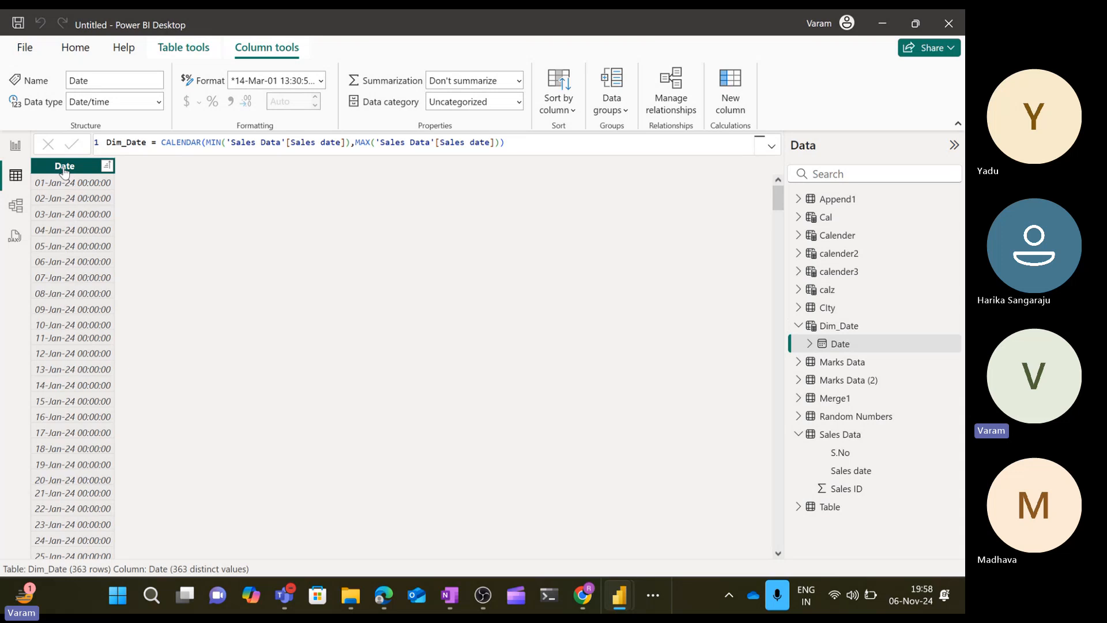
- Add a calculated column to the Dim_Date table and try to name it Difference from Today
click(725, 106)
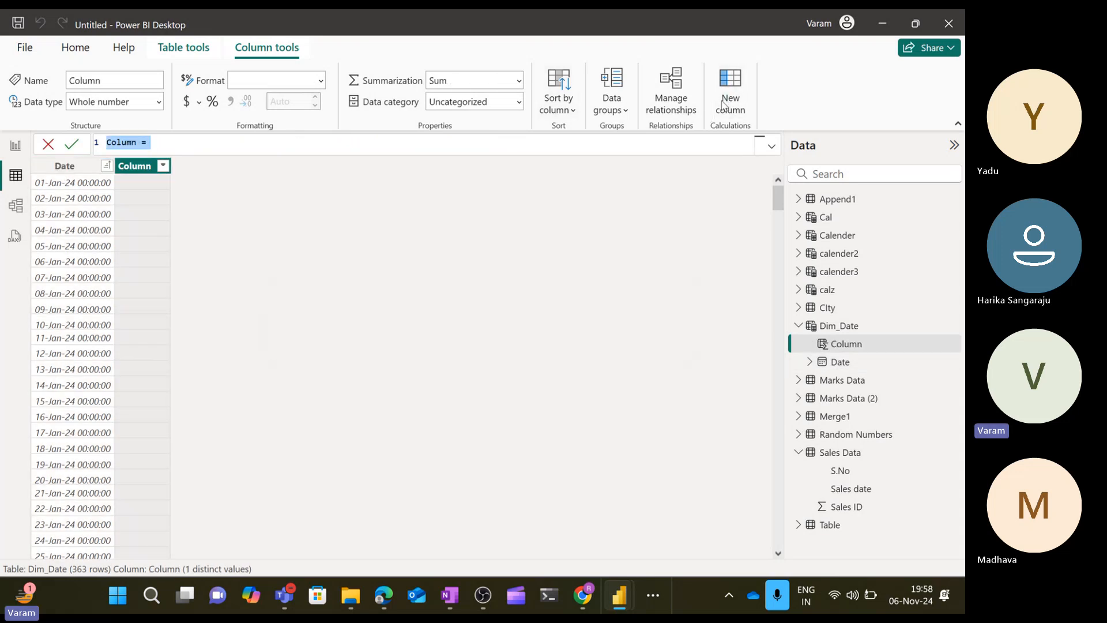
text(Differen)
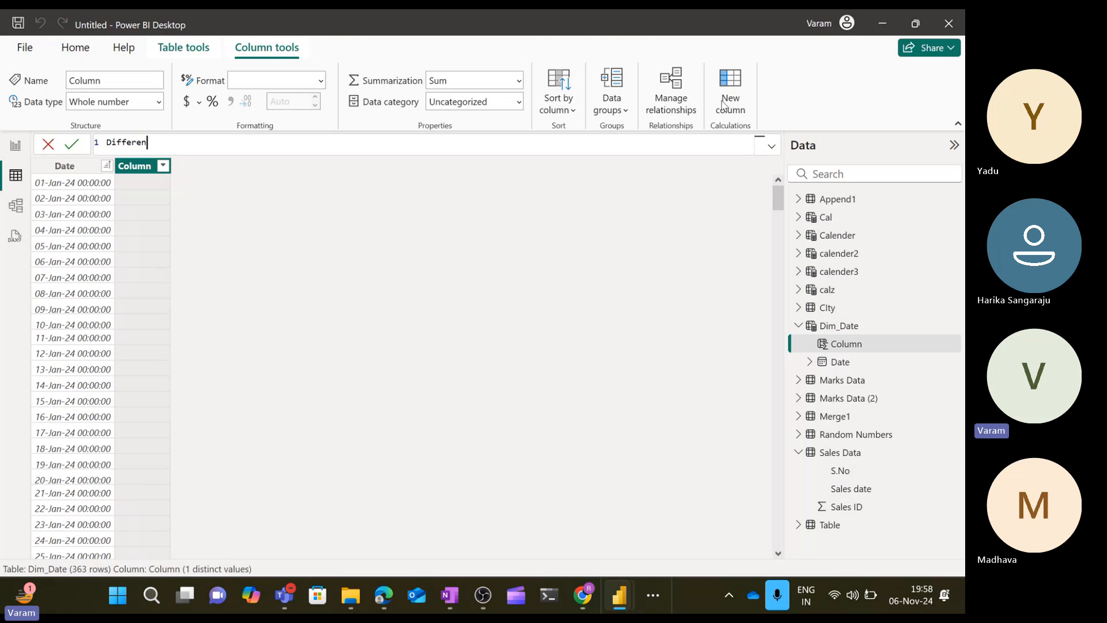
text(ce from )
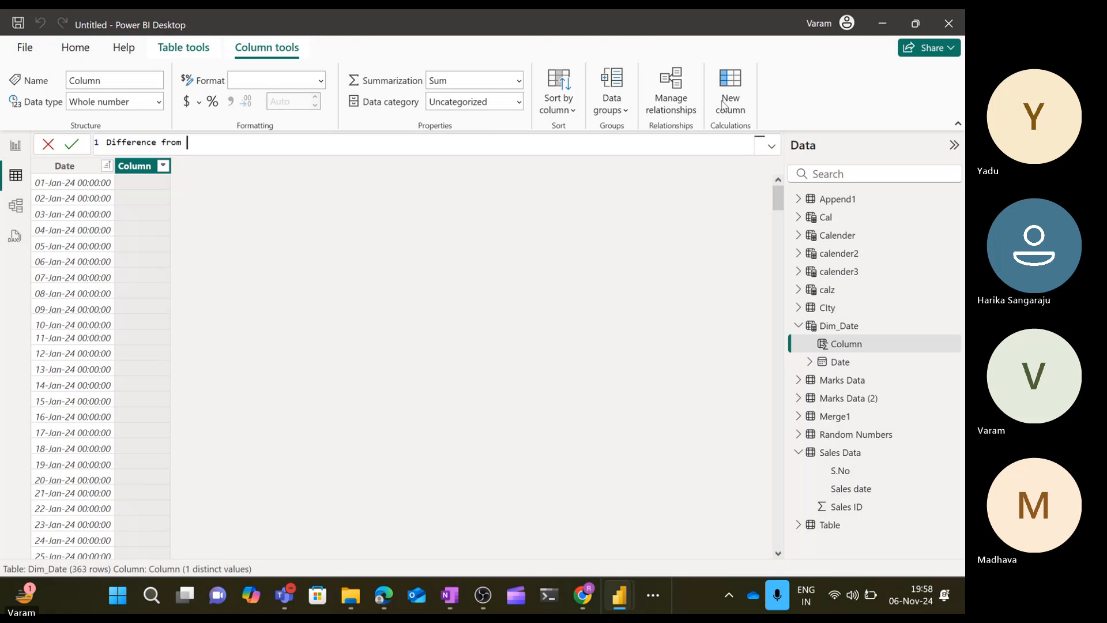
text(Today)
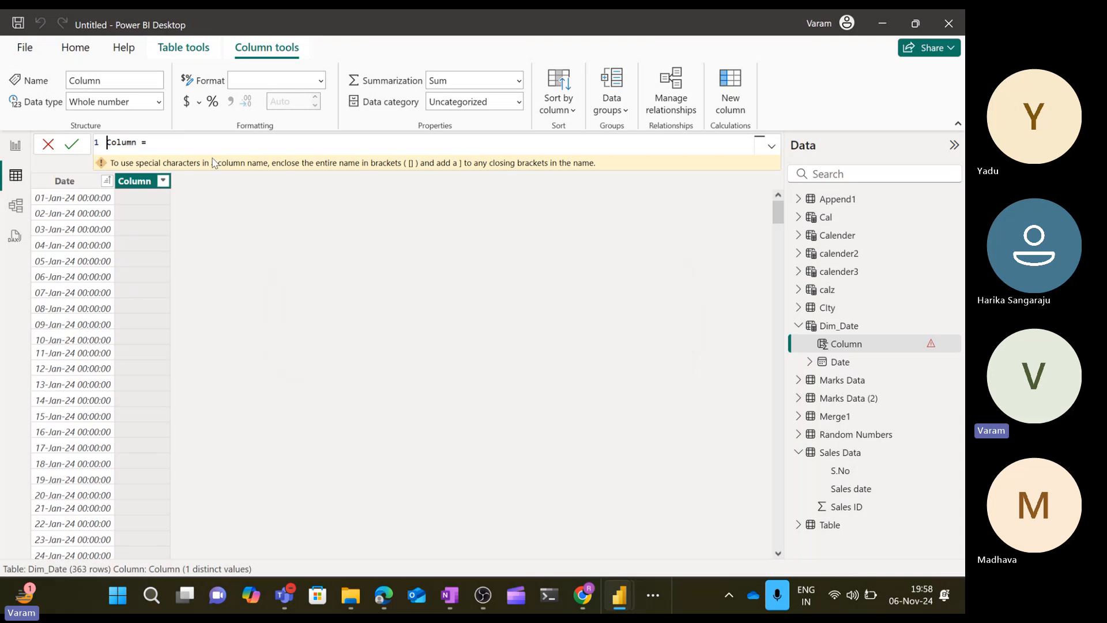
- Rename the new Dim_Date column Diff _today in its formula and start its expression with the DATEDIFF function
drag(176, 142, 61, 146)
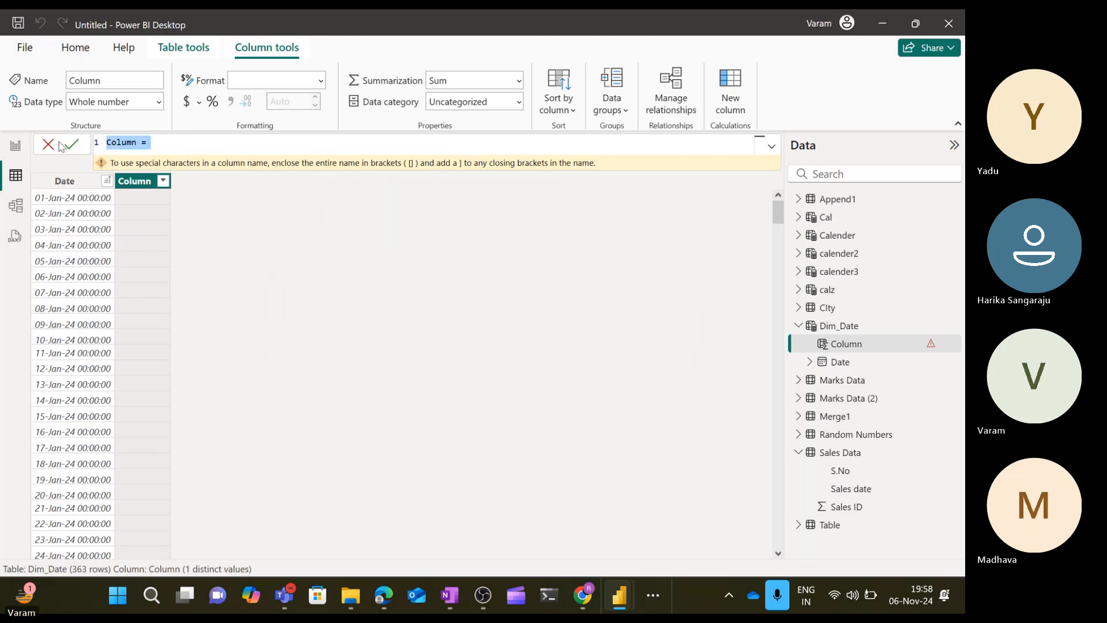
text(Diff)
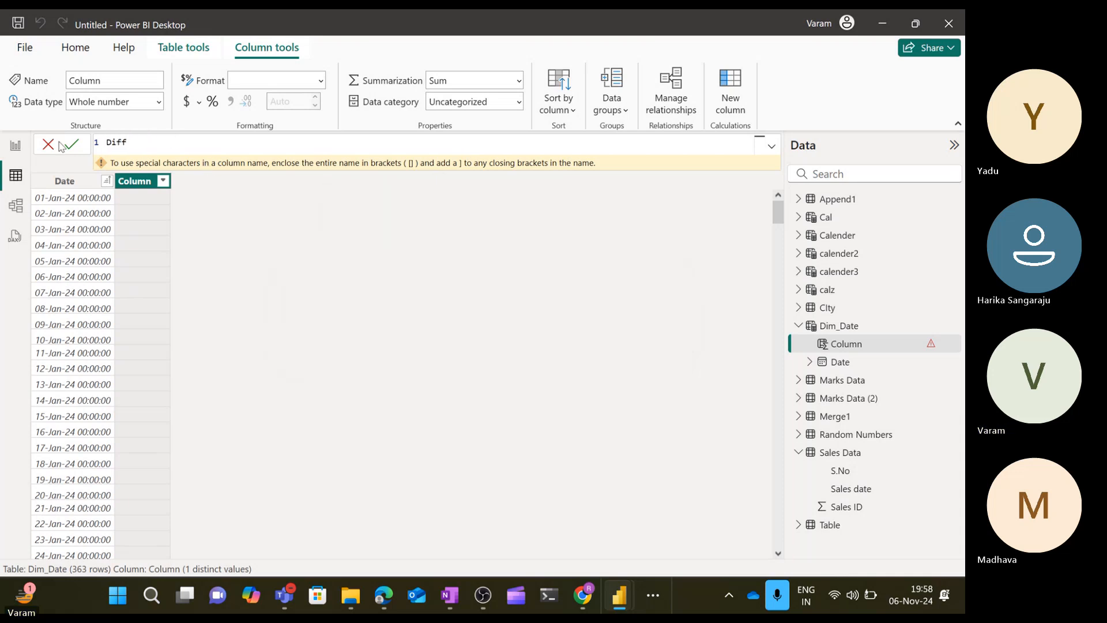
text( _today = date)
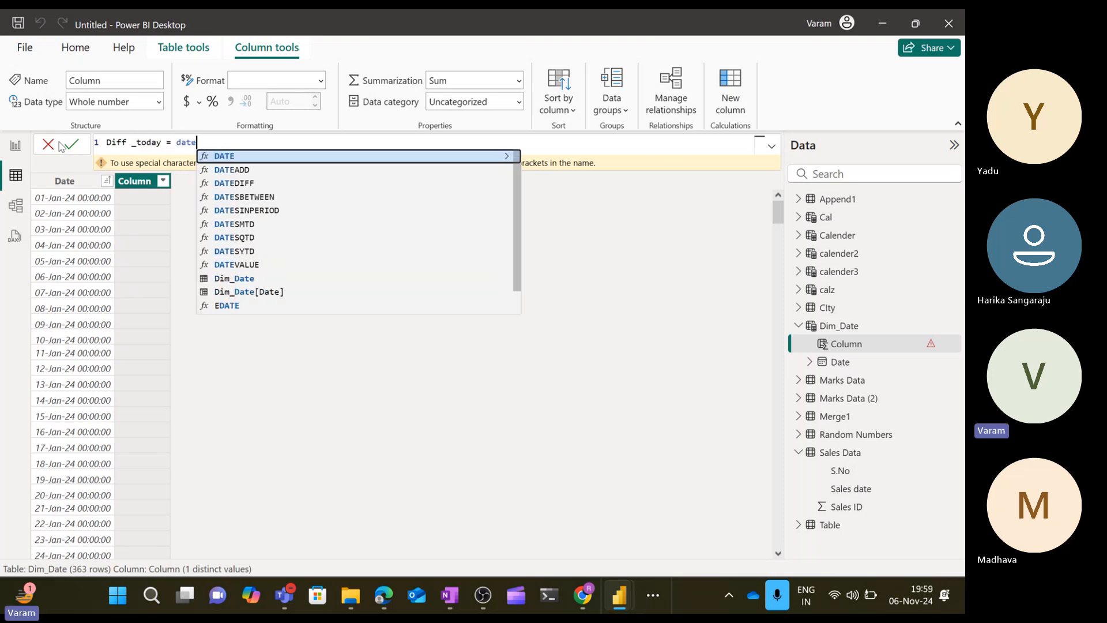
text(d)
key(Tab)
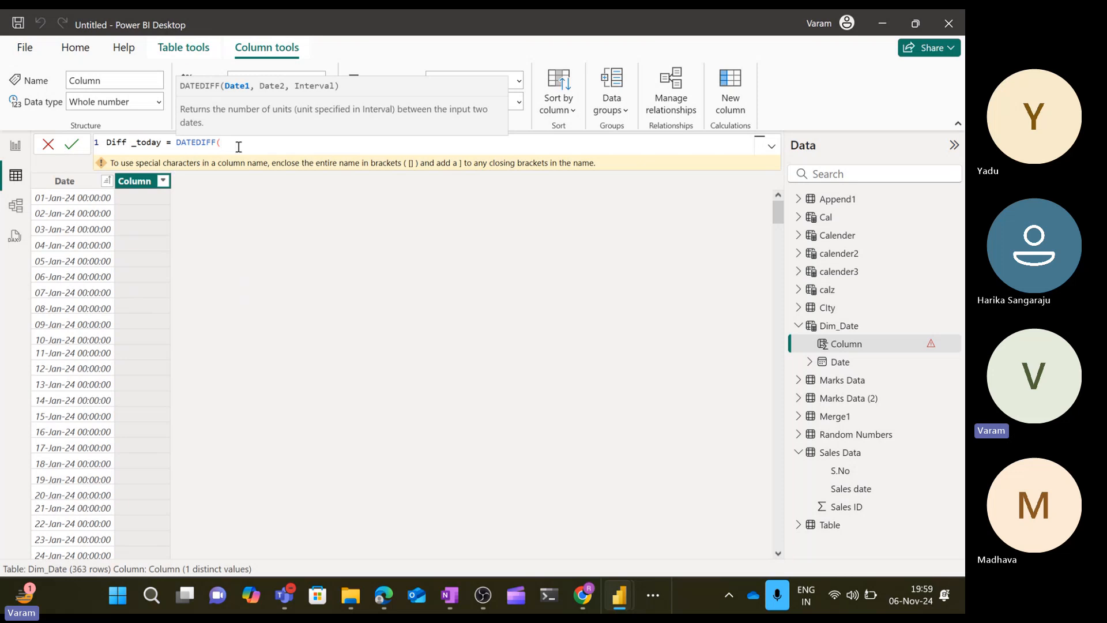
- Use Dim_Date[Date] as the first date of the DATEDIFF formula
text(date)
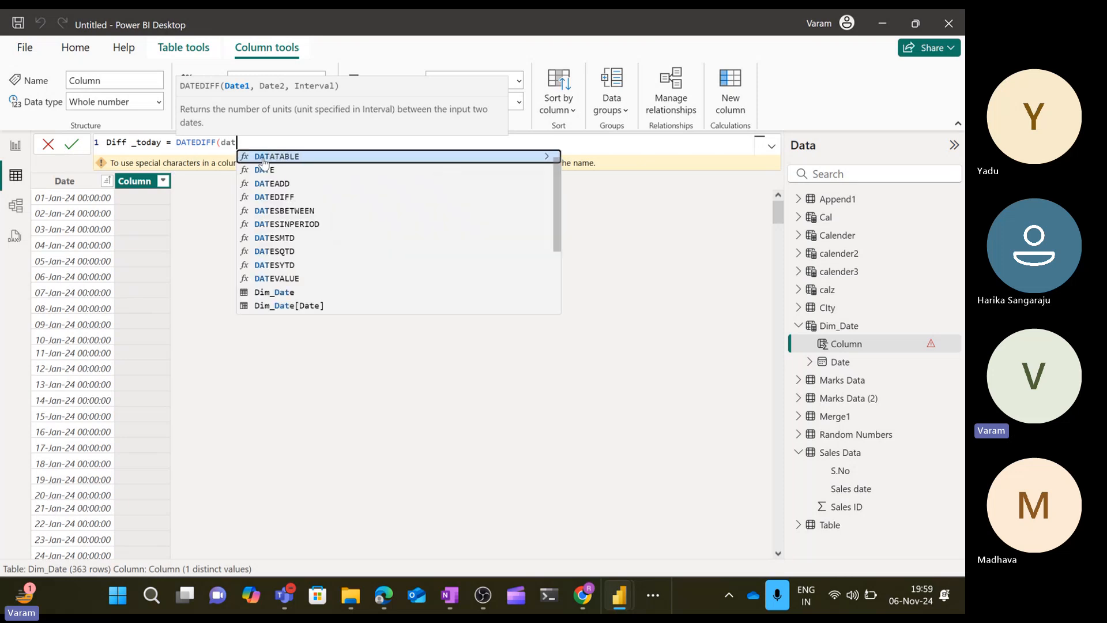
key(Down)
key(Down)
key(Down)
key(Down)
key(Down)
key(Down)
key(Down)
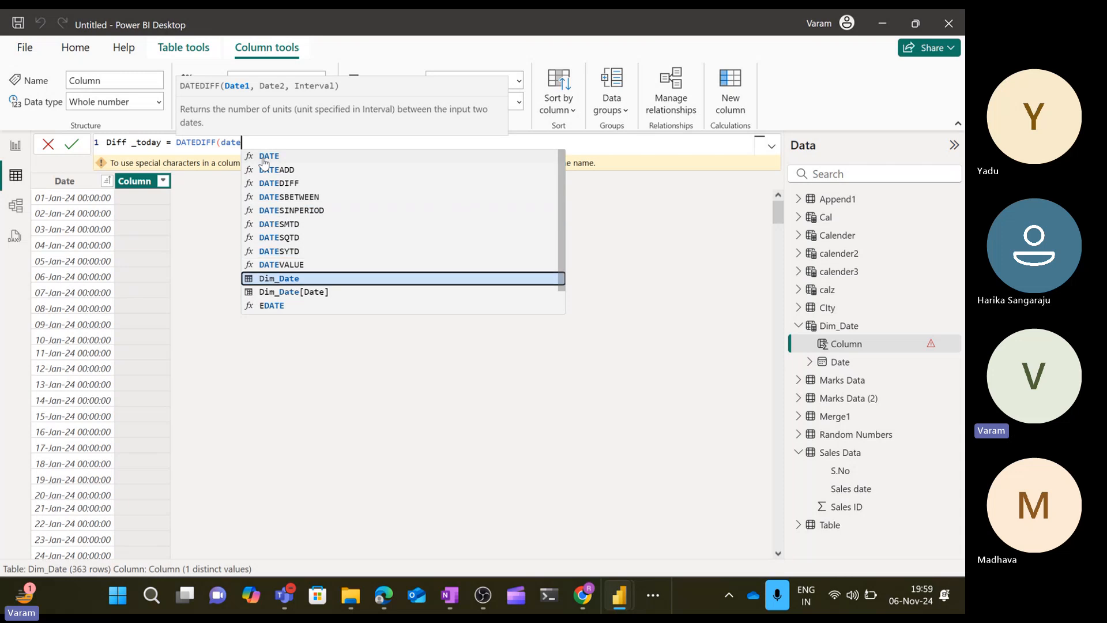
key(Down)
key(Tab)
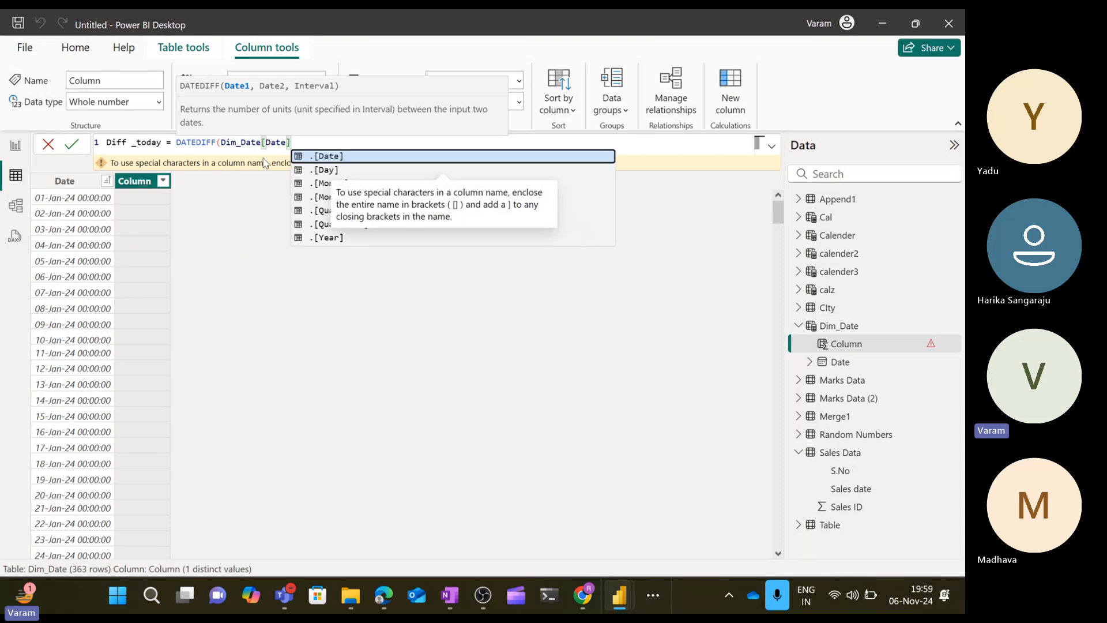
- Complete the DATEDIFF formula with TODAY() as the second date and DAY as the interval
text(,)
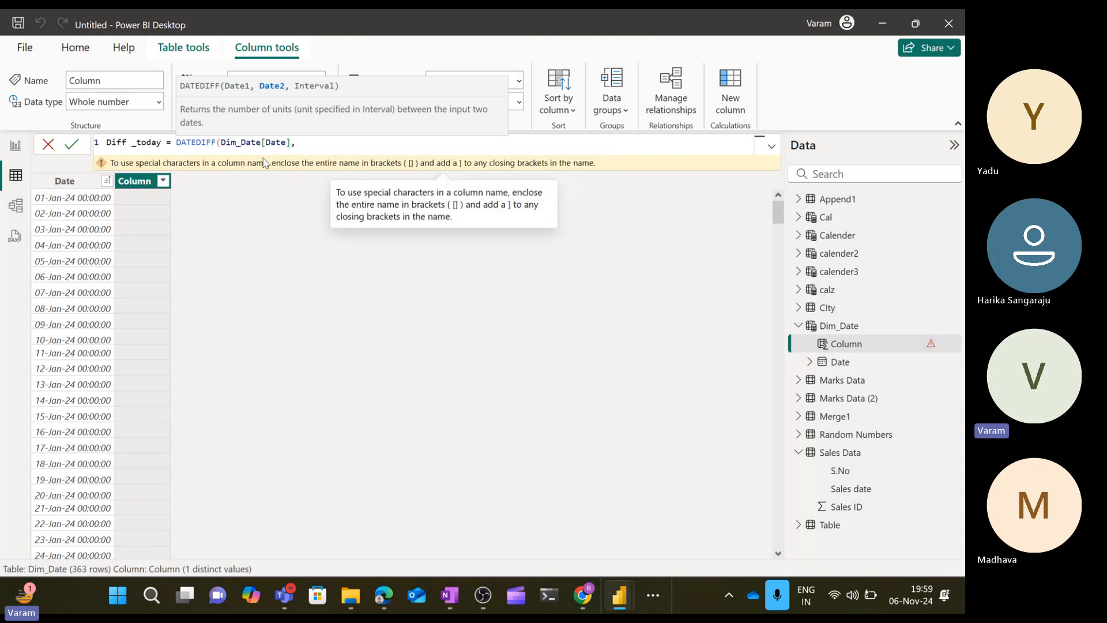
text(today)
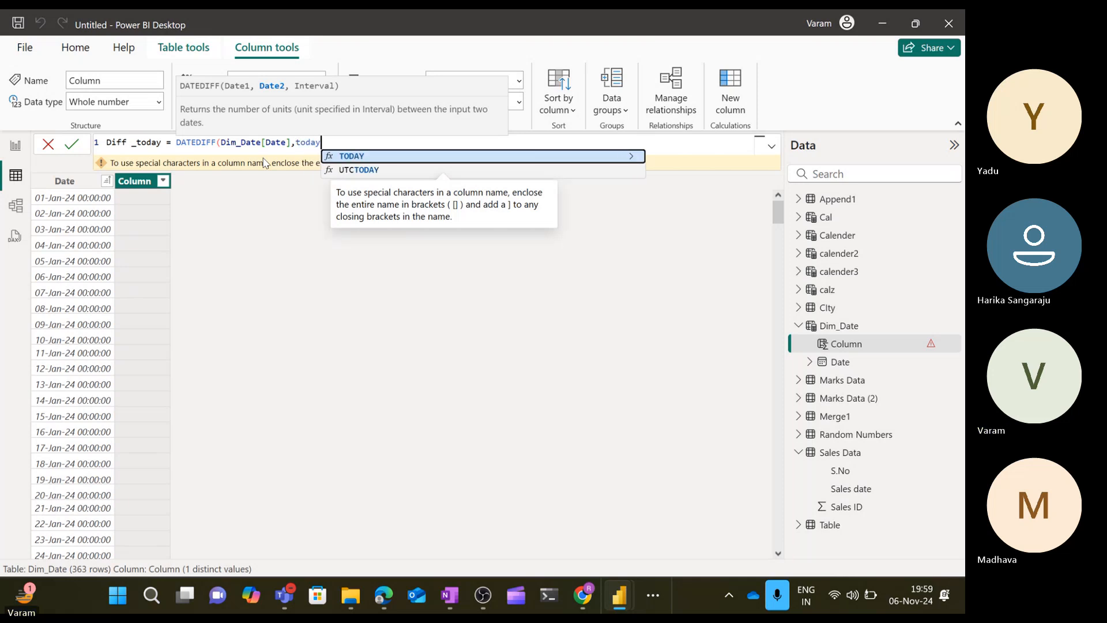
key(Tab)
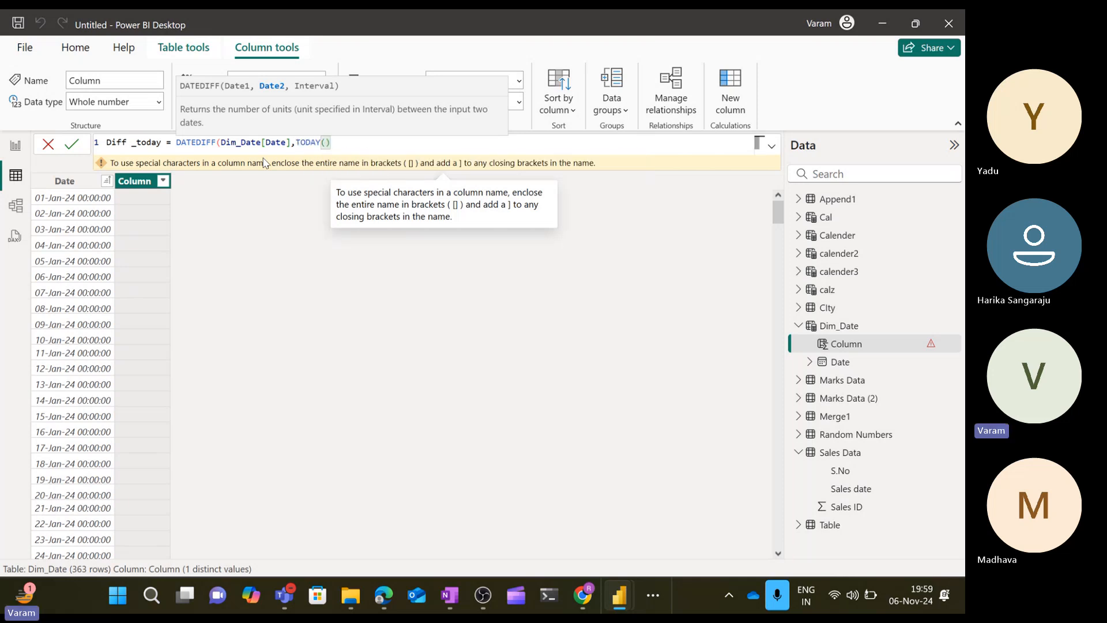
text(,)
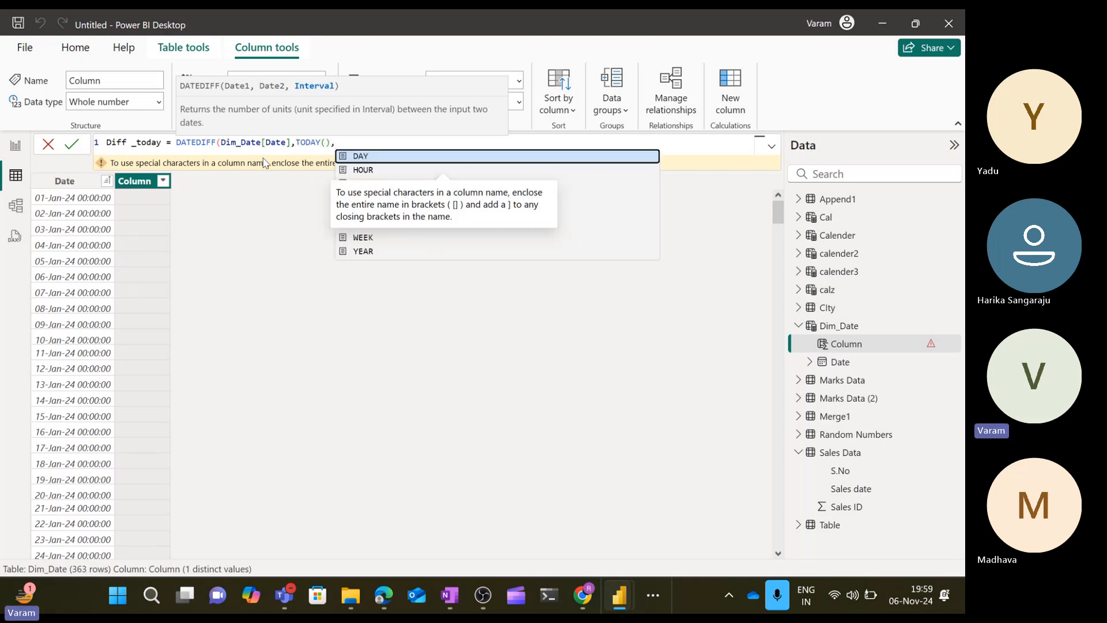
key(Tab)
text())
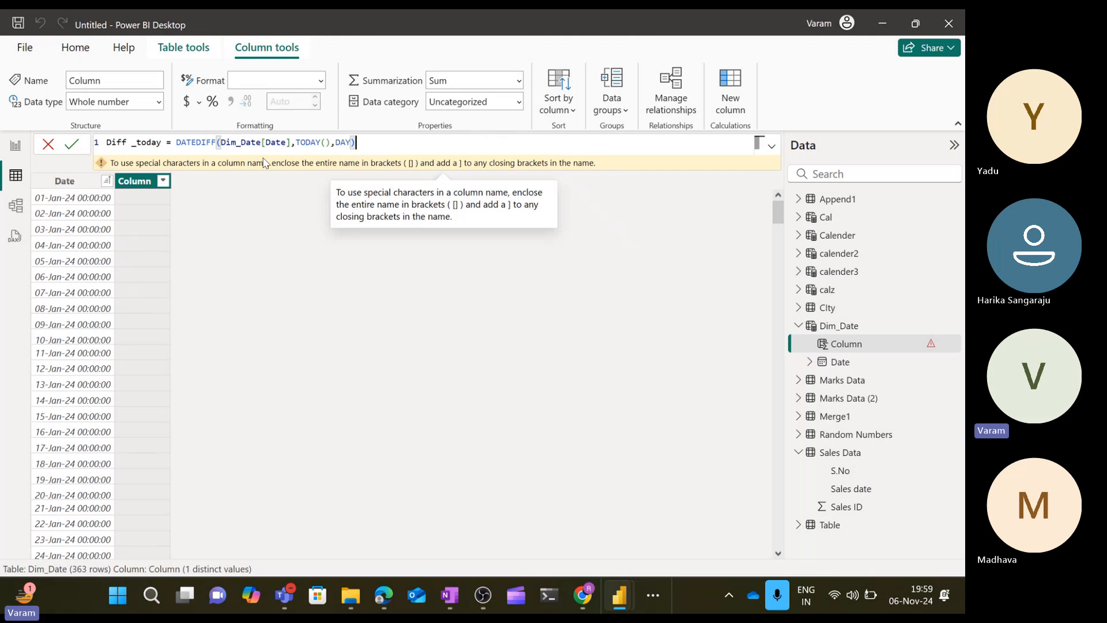
- Clear the DATEDIFF interval to show the available options, choose DAY again and apply the Diff _today formula
key(BackSpace)
key(BackSpace)
key(BackSpace)
key(BackSpace)
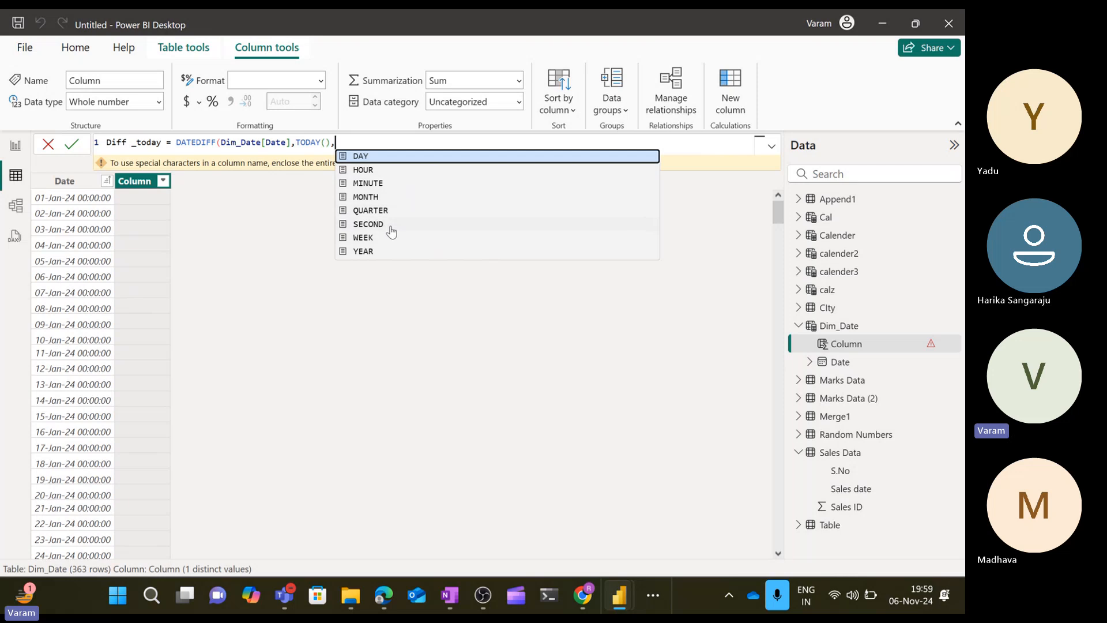
key(Tab)
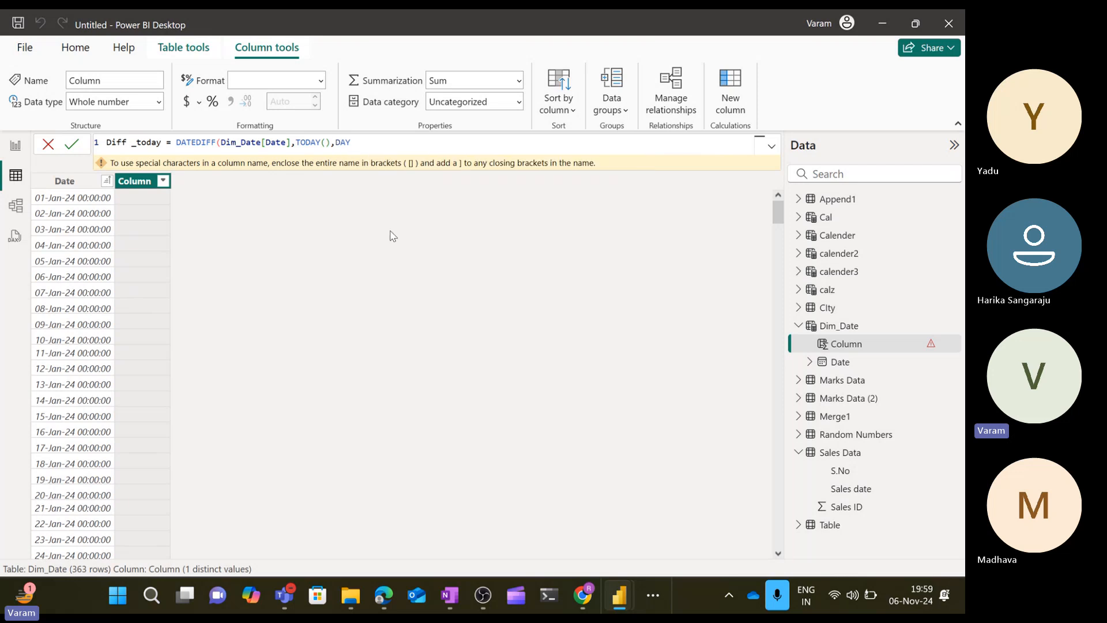
text())
key(Return)
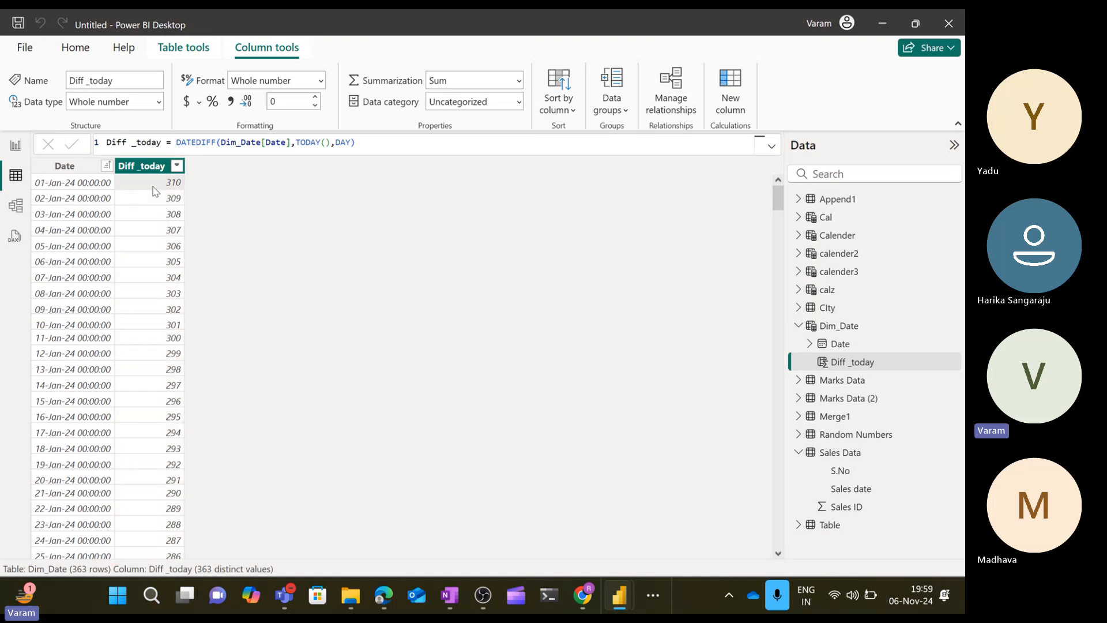
- Examine the Diff _today values across the Dim_Date table, around 06-Nov-24 and at the end of the range
scroll(161, 367, down, 20)
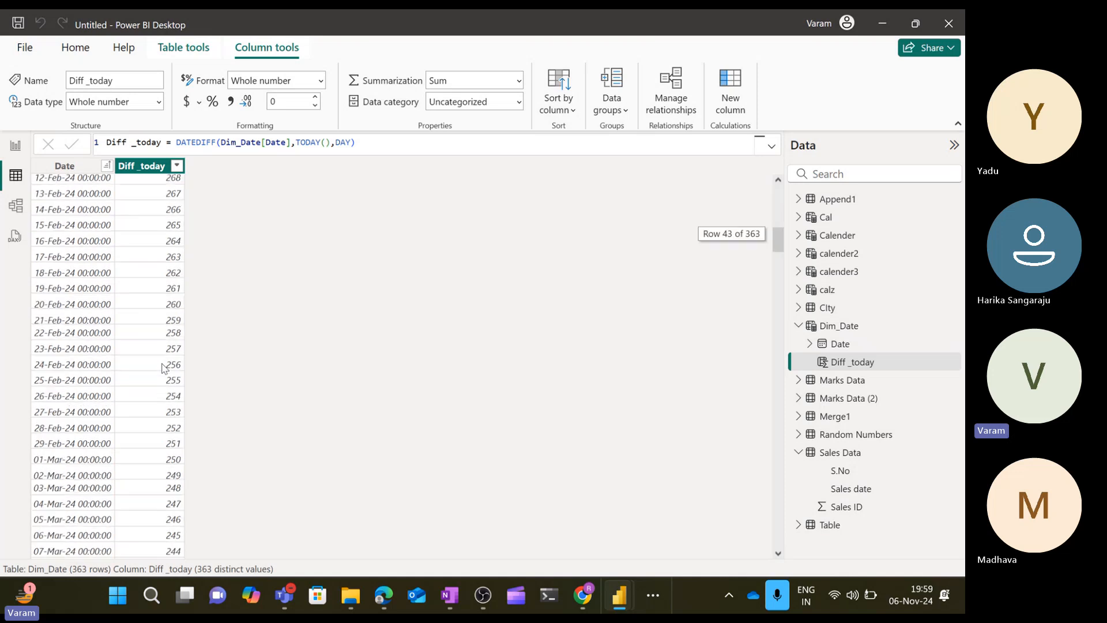
scroll(161, 366, down, 20)
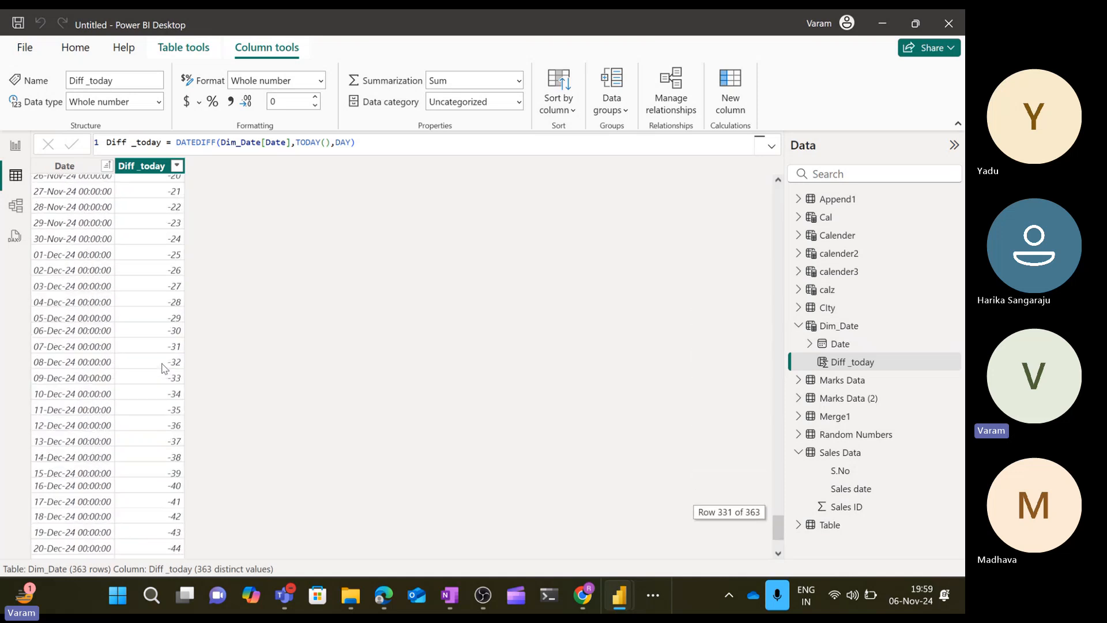
scroll(163, 367, up, 14)
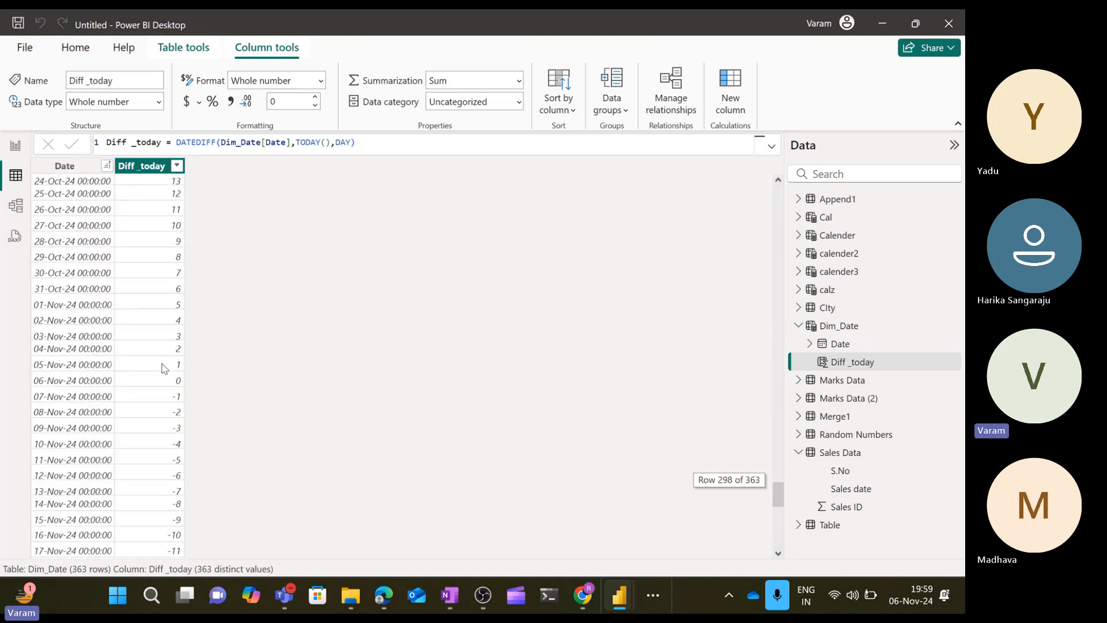
click(71, 382)
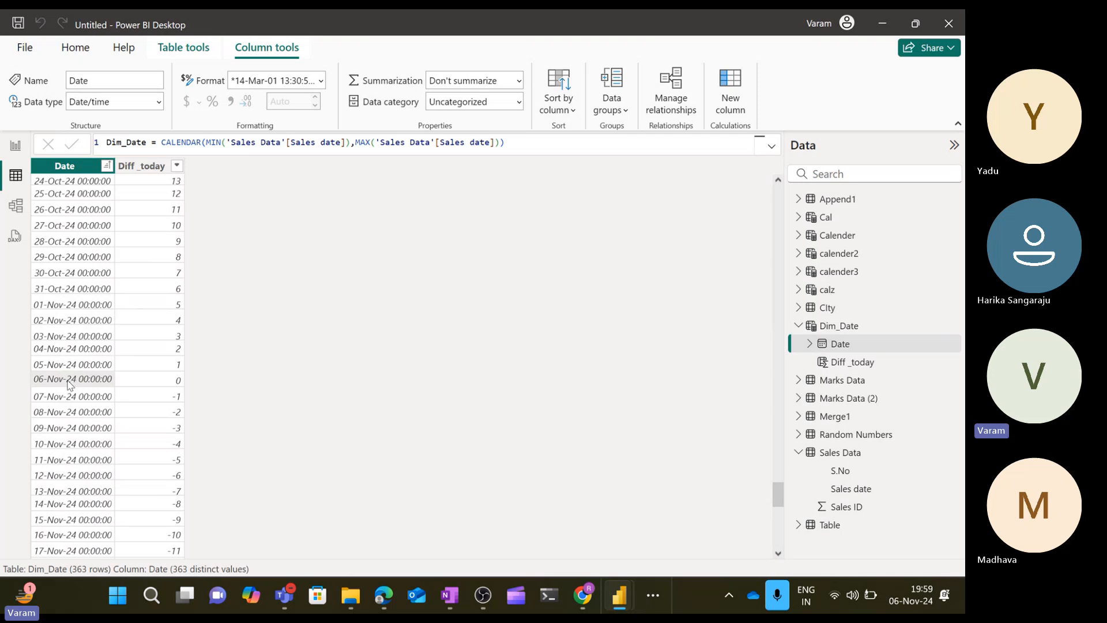
click(158, 380)
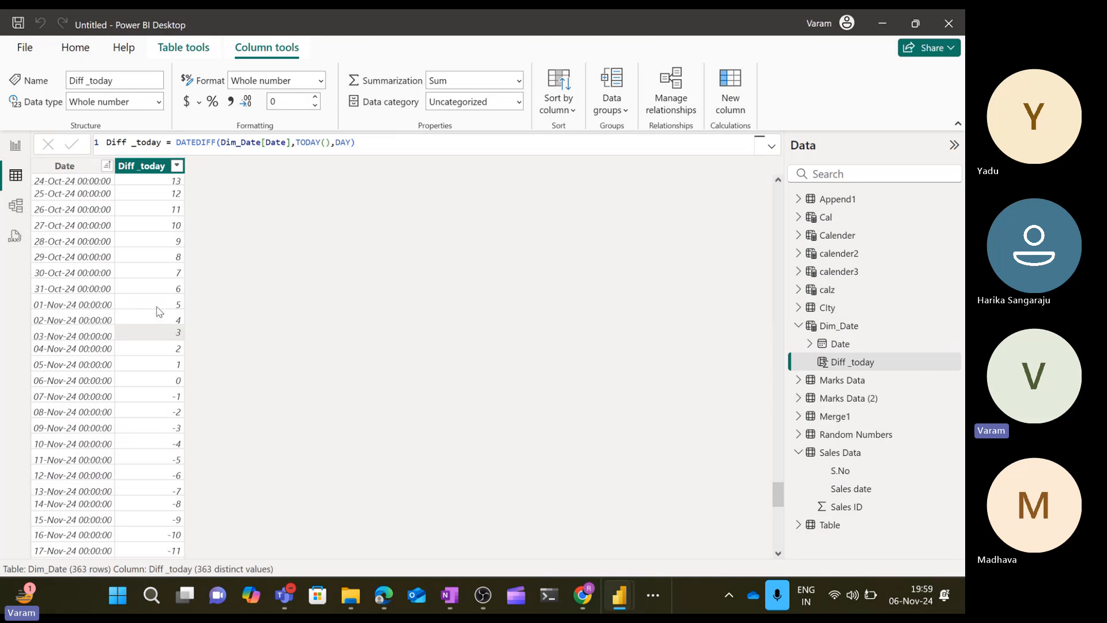
scroll(160, 311, down, 13)
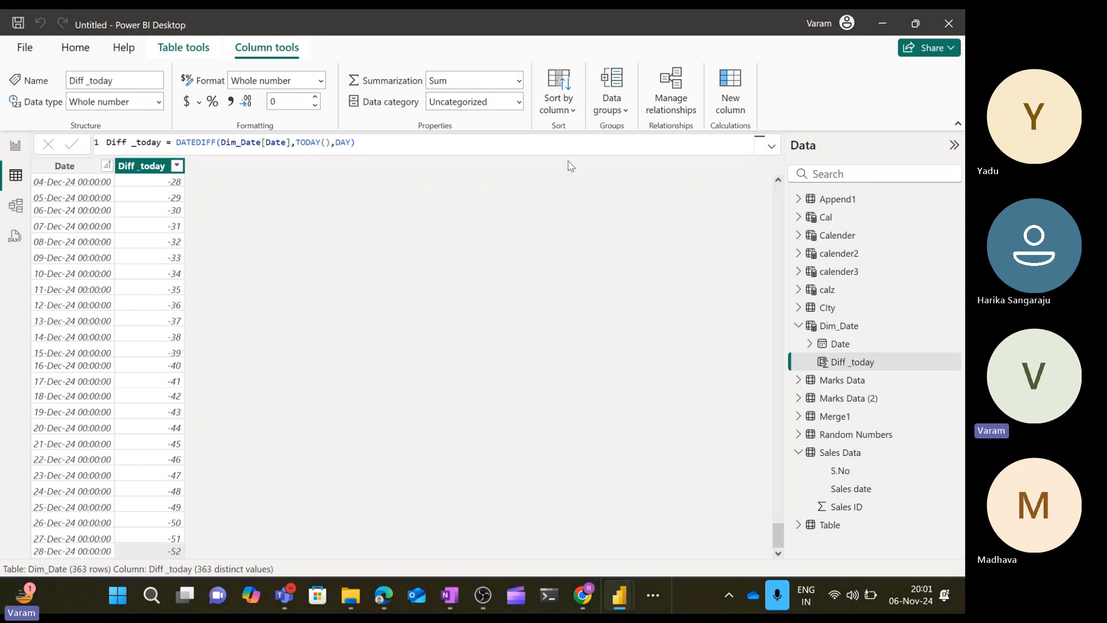
- Add a calculated column named EDATE to the Dim_Date table and start its expression with the EDATE function
click(730, 92)
text(E)
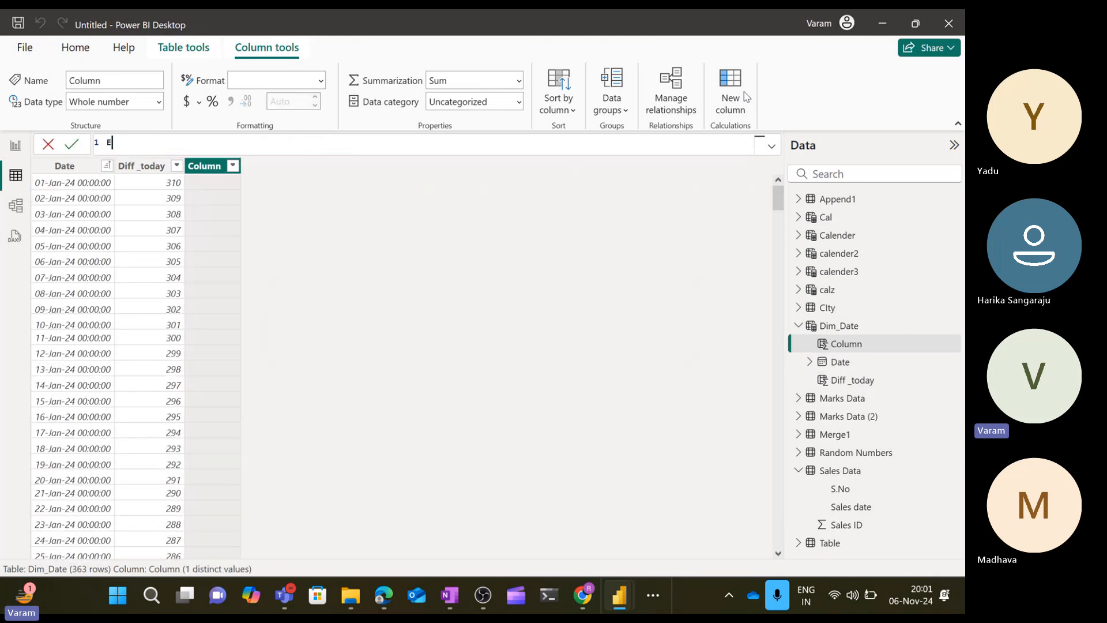
text(DATE= EDATE()
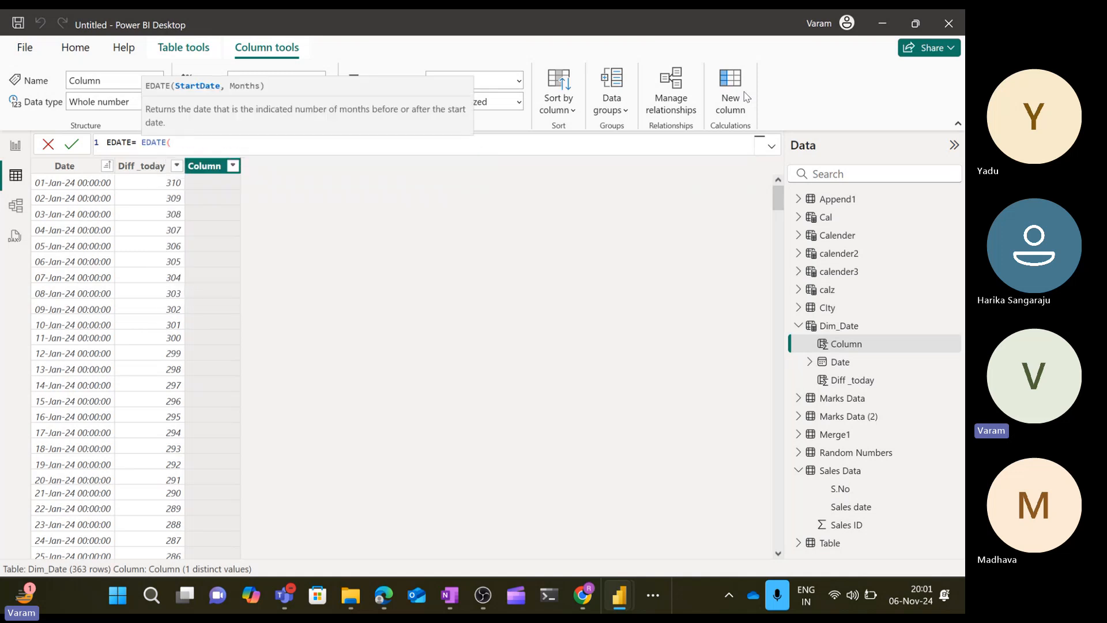
- Use Dim_Date[Date] as the start date of the EDATE formula
text(date)
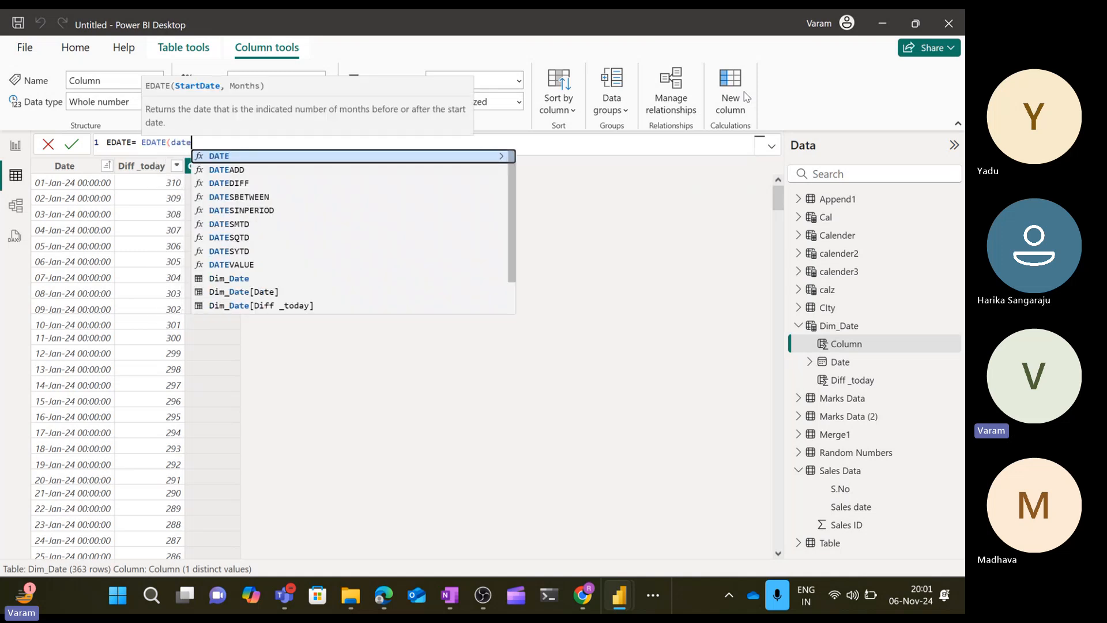
key(Down)
key(Down)
key(Down)
key(Down)
key(Down)
key(Down)
key(Down)
key(Down)
key(Down)
key(Down)
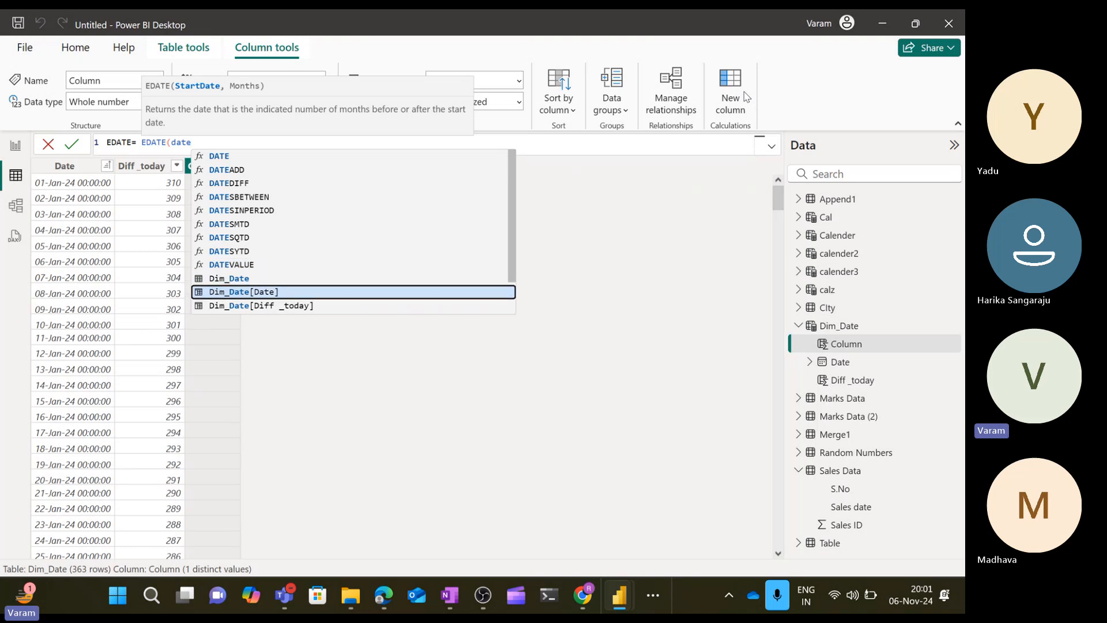
key(Tab)
- Set the months argument of the EDATE formula to 1 and apply the column
text(,)
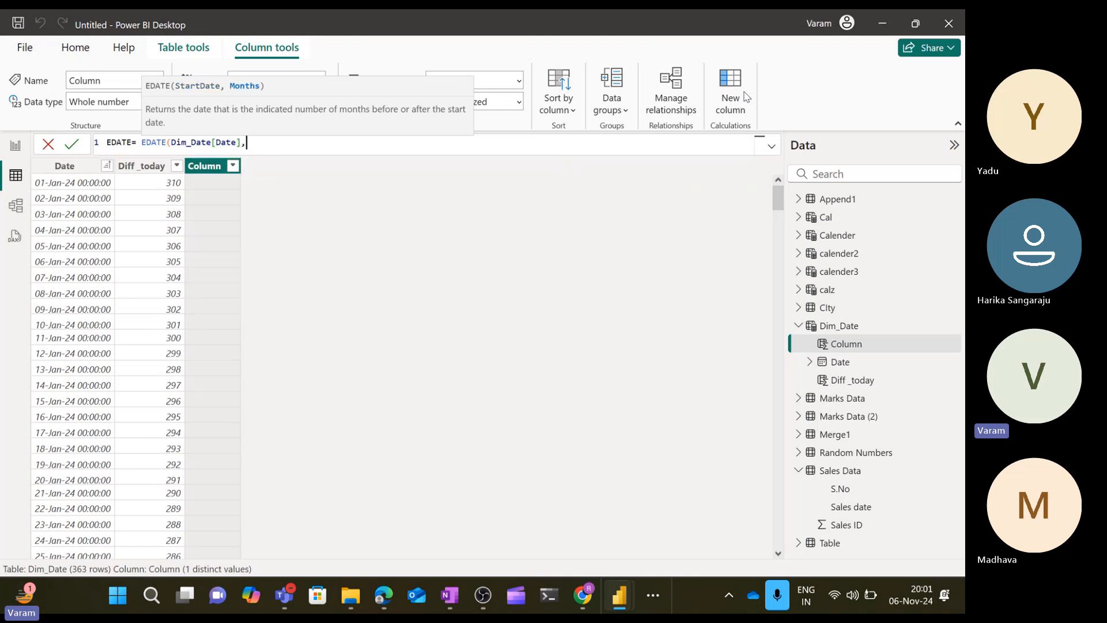
text(1))
key(Return)
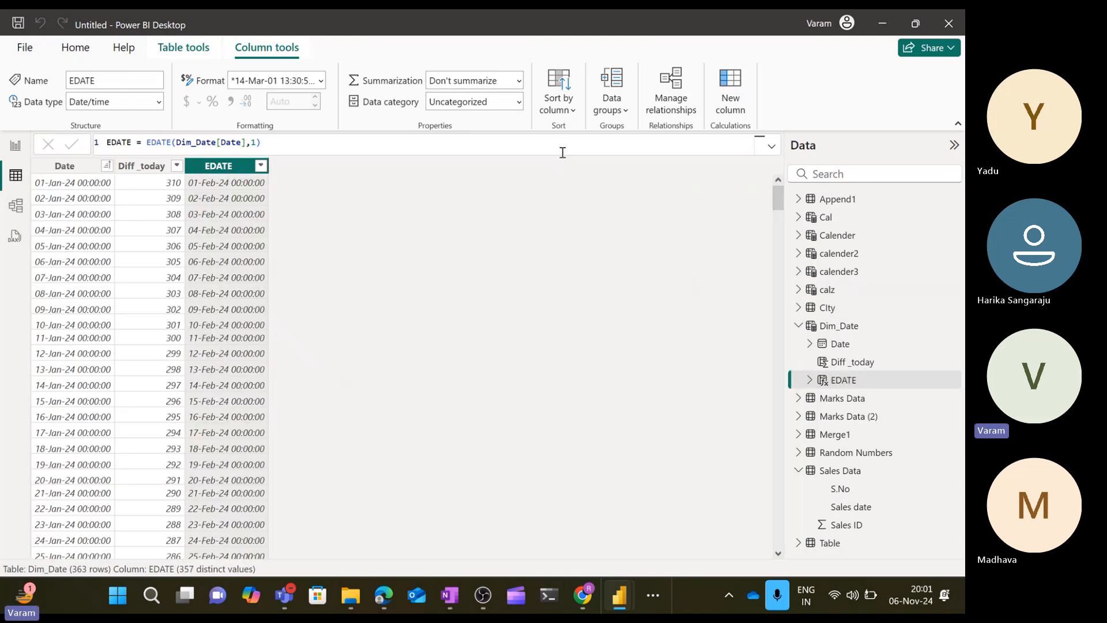
- Compare the EDATE values with the Date values in the first rows and further down the Dim_Date table
click(57, 190)
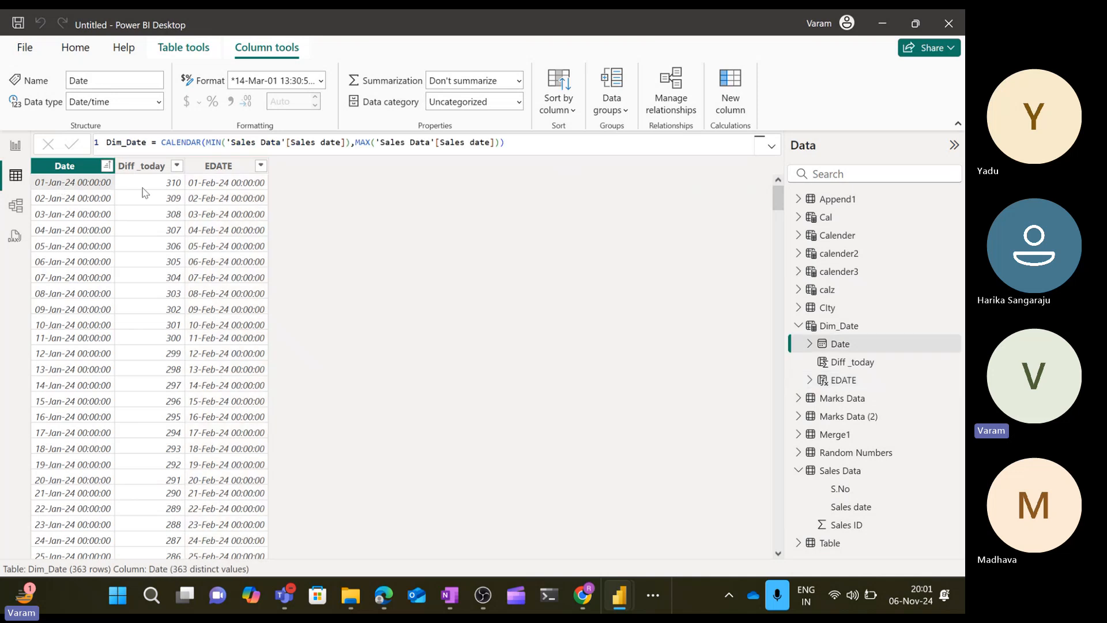
click(214, 190)
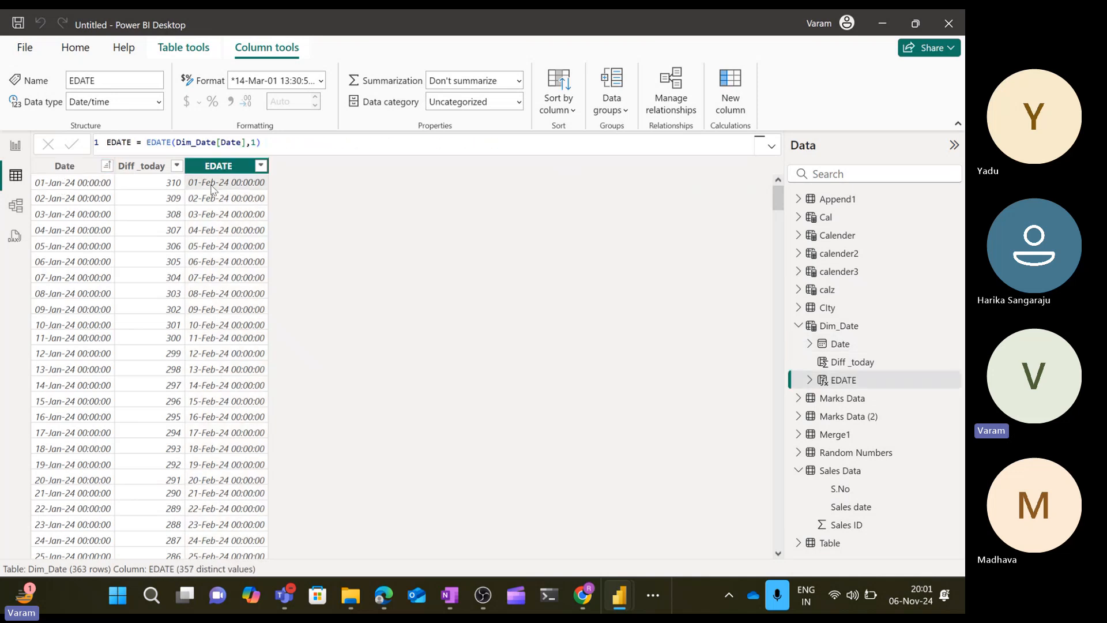
double_click(157, 142)
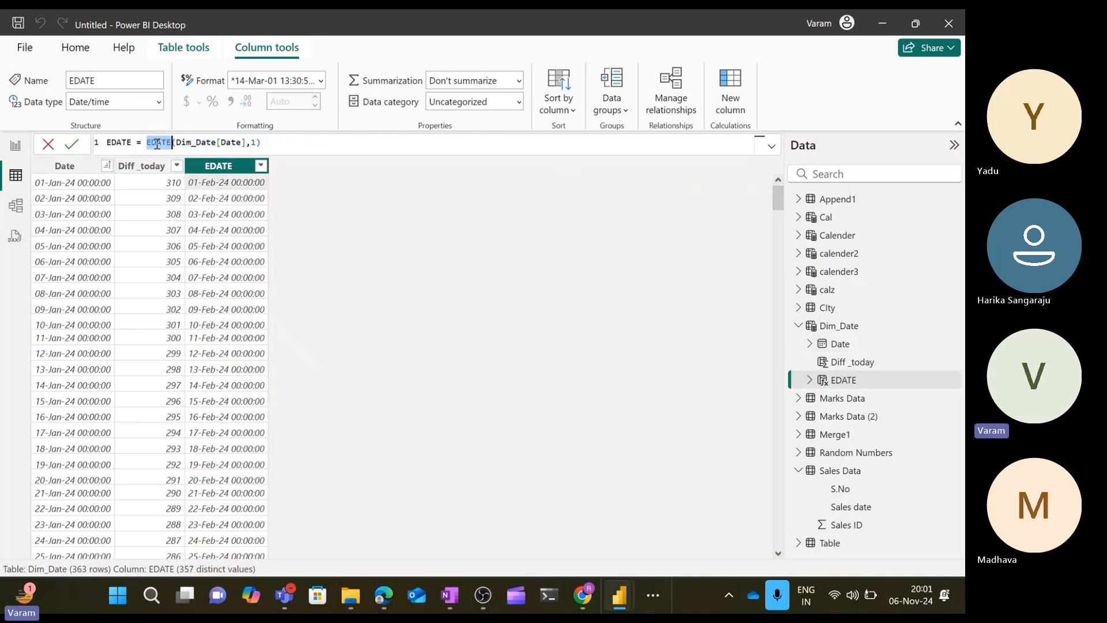
click(228, 183)
click(104, 248)
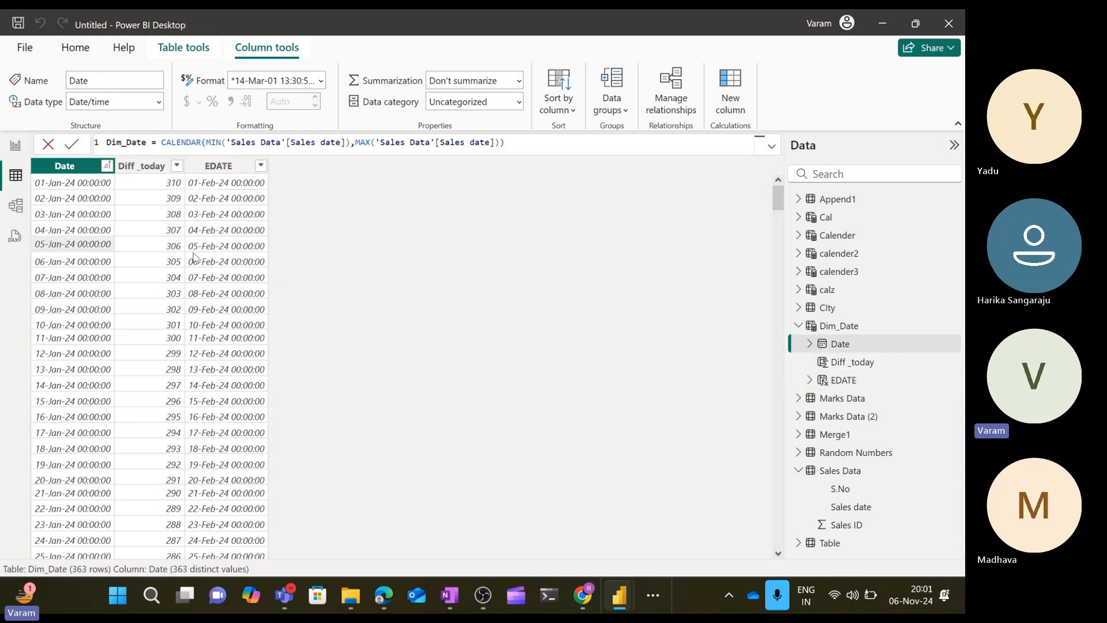
click(194, 256)
scroll(127, 329, down, 10)
scroll(127, 329, down, 15)
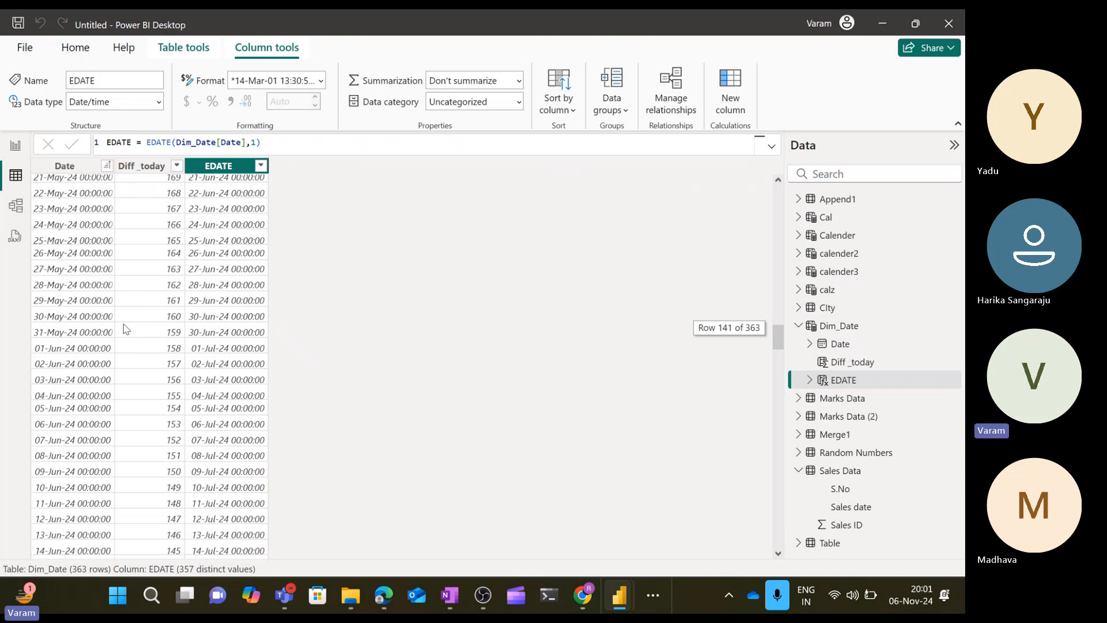
- Change the months argument of the EDATE formula to 2, apply it and check the first EDATE value
double_click(257, 144)
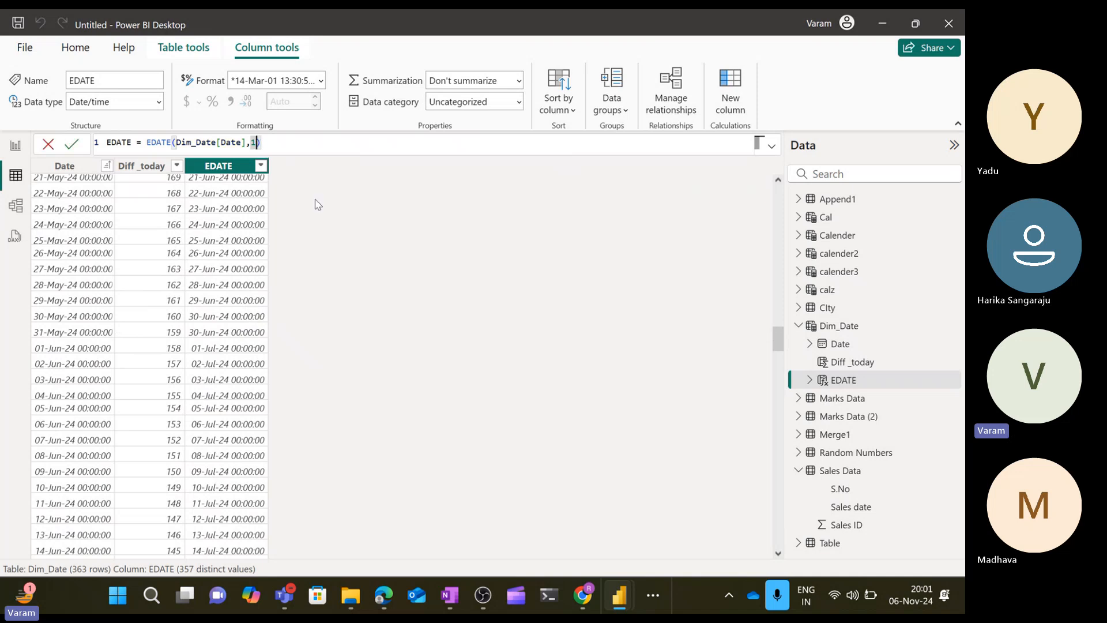
text(2)
click(316, 204)
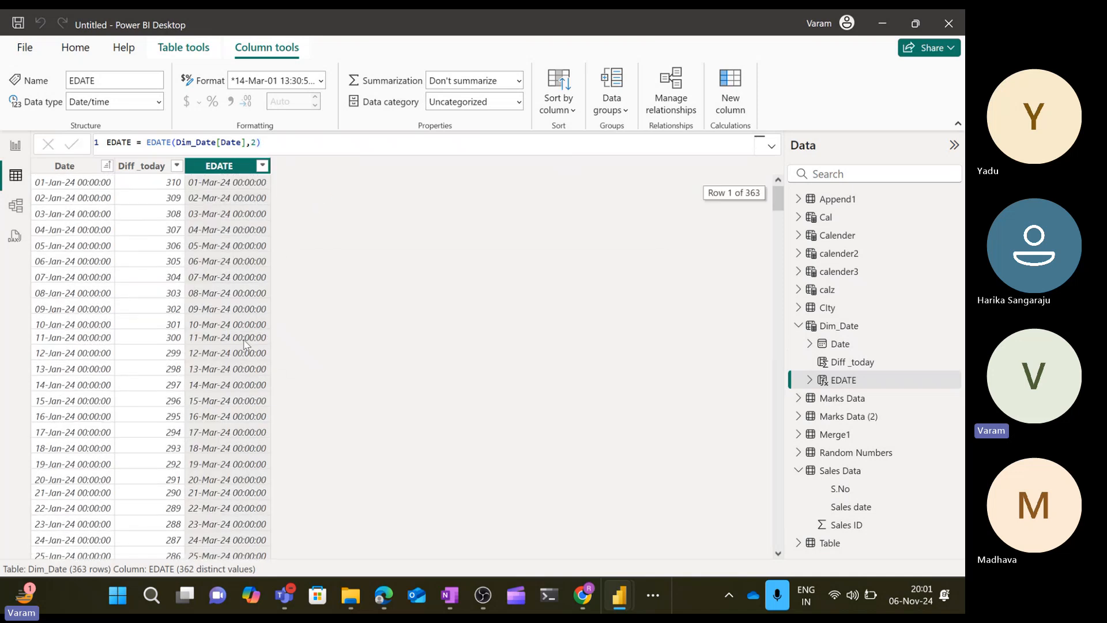
click(213, 180)
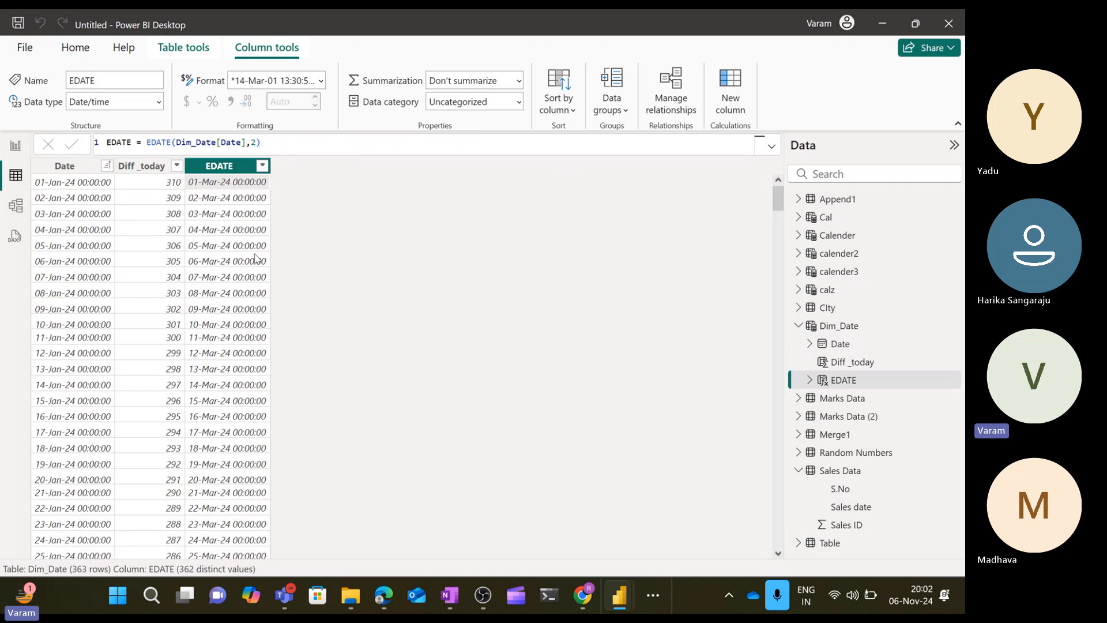
- Change the months argument of the EDATE formula to 6, apply it and compare the Date and EDATE columns
double_click(254, 142)
text(6)
key(Return)
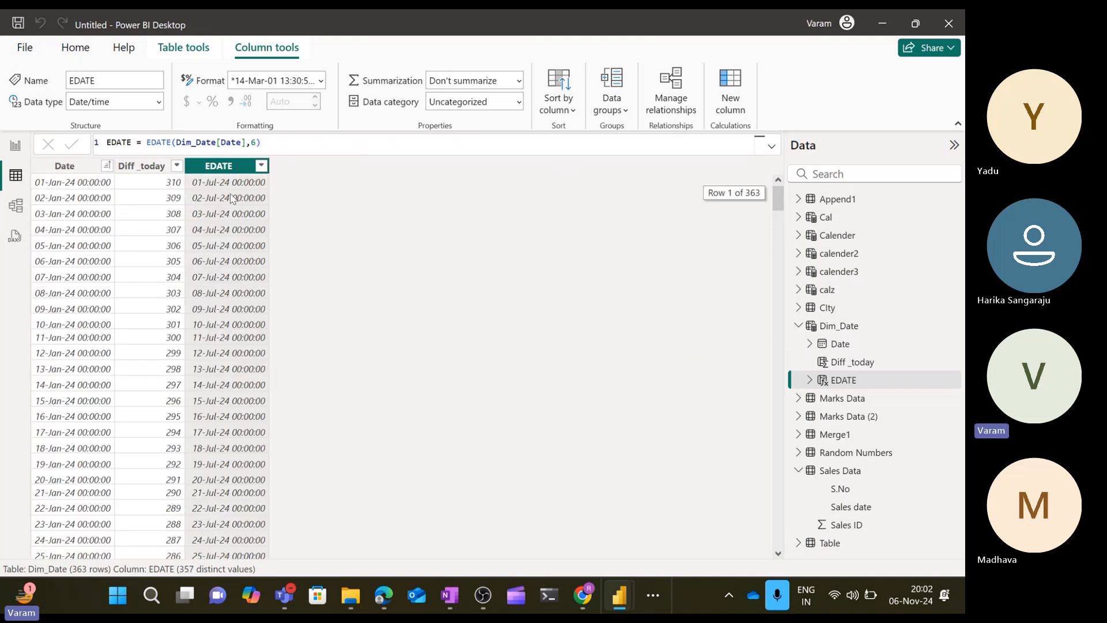
click(274, 142)
click(71, 171)
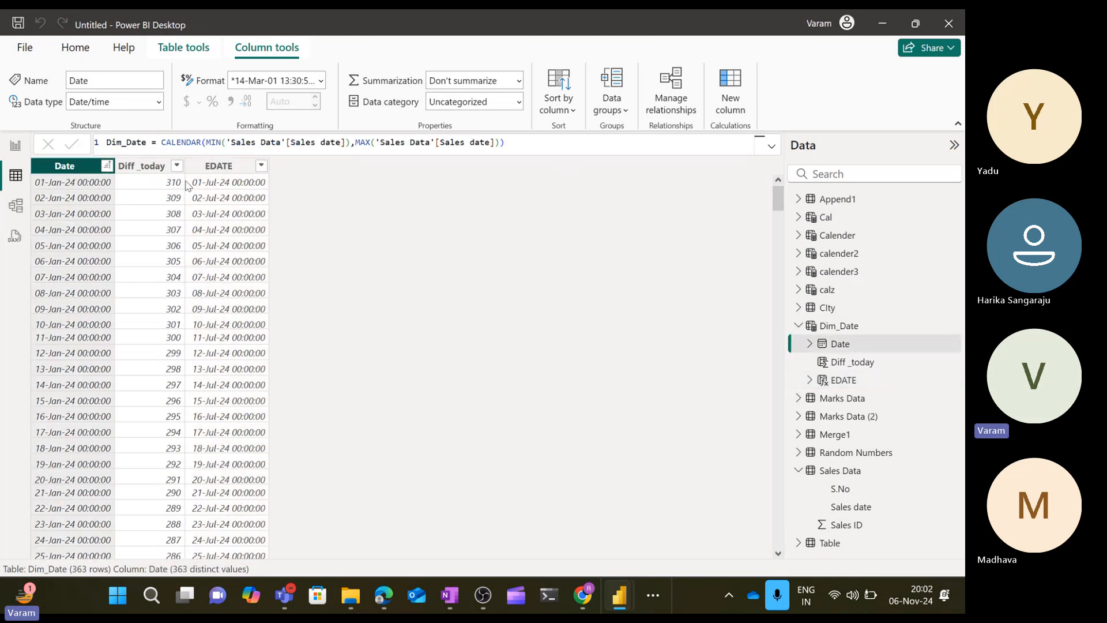
click(216, 172)
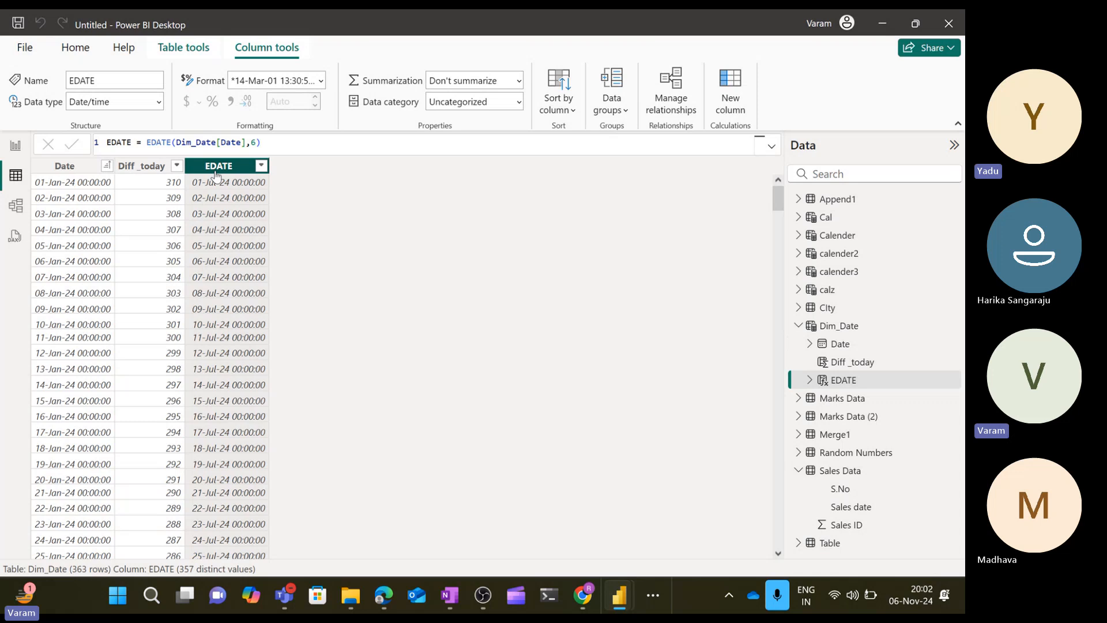
click(53, 189)
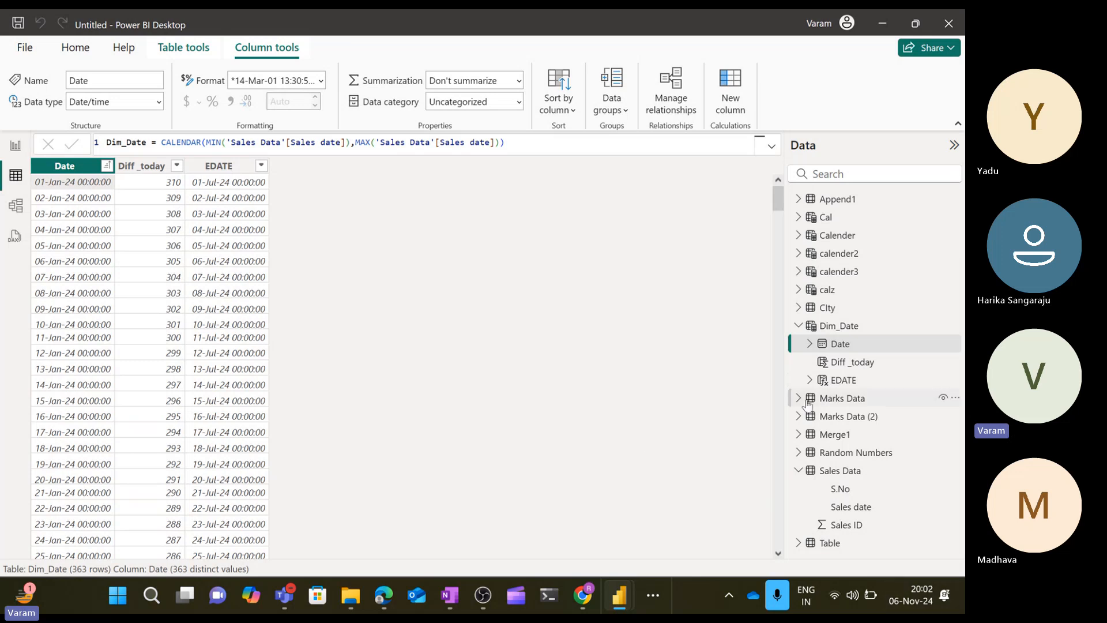
- Add a calculated column named Weekday to the Dim_Date table and begin its formula with the WEEKDAY function
click(731, 104)
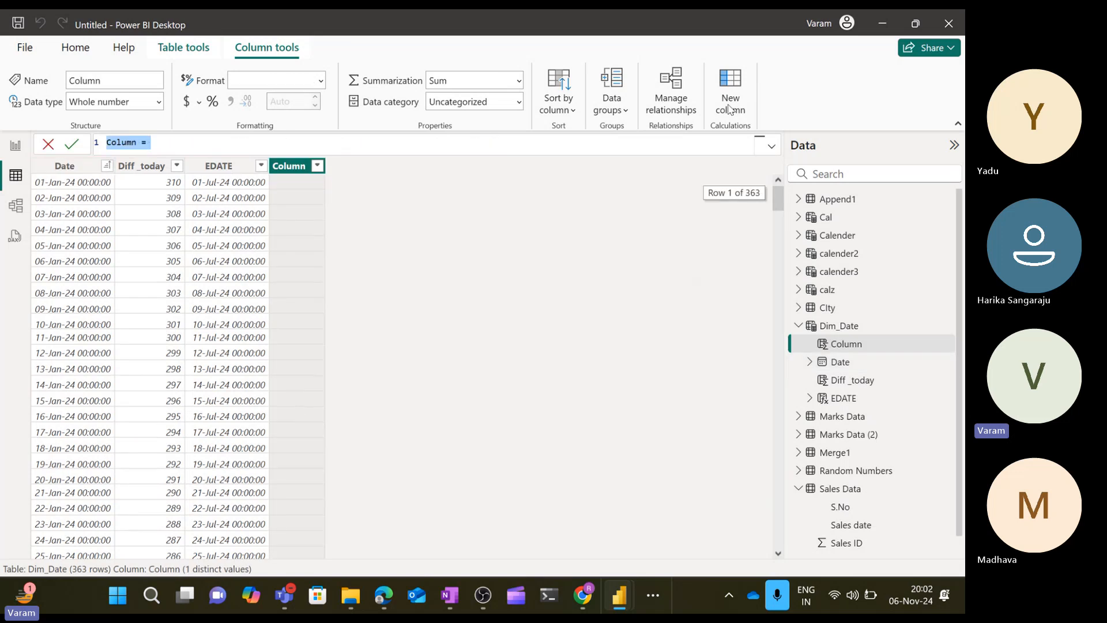
text(Weekday)
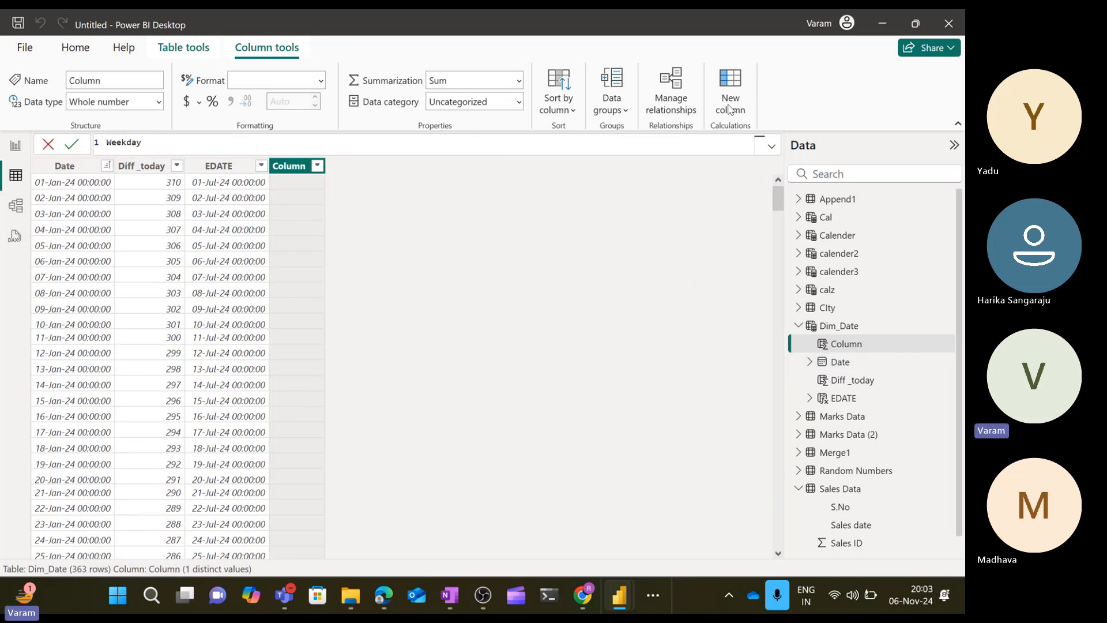
text(= week)
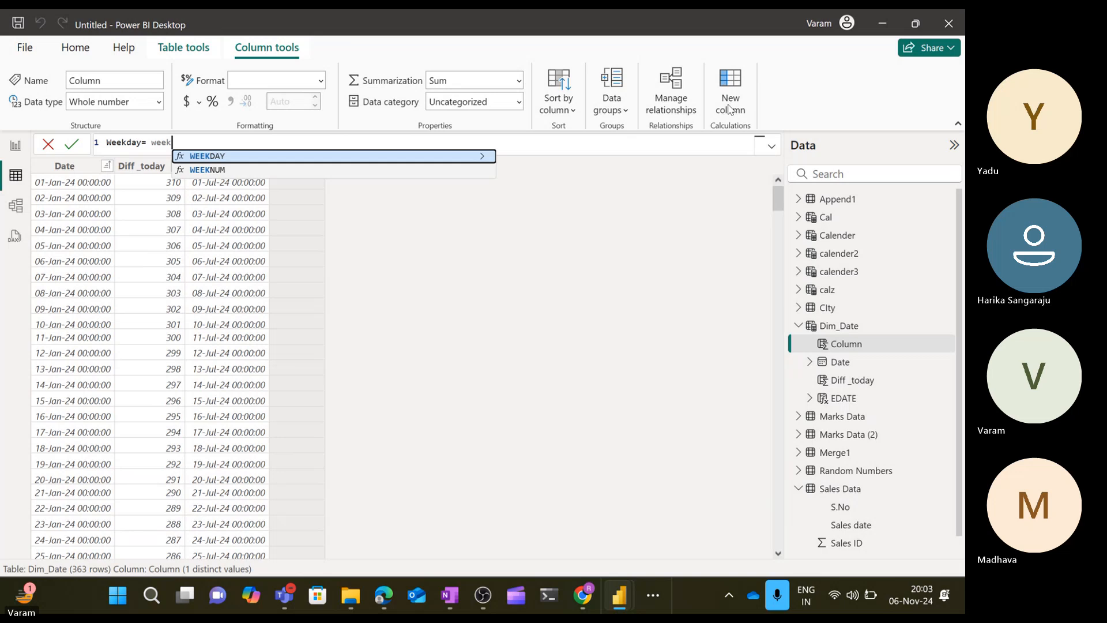
key(Tab)
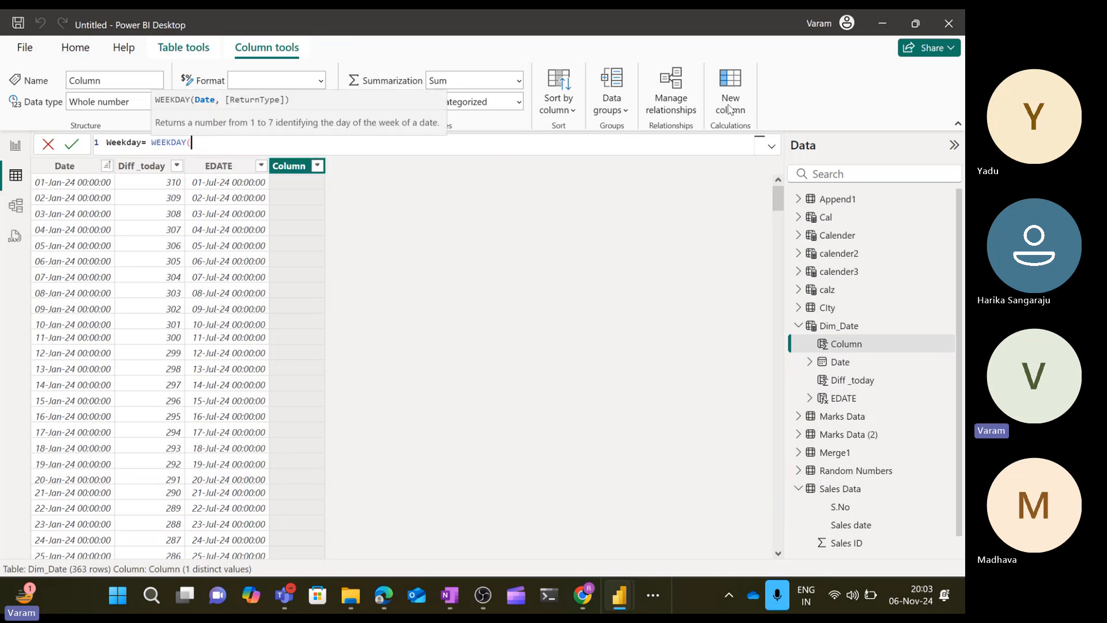
- Use Dim_Date[Date] as the date argument of the WEEKDAY formula and continue to the return type argument
text(date)
key(Down)
key(Down)
key(Down)
key(Down)
key(Down)
key(Down)
key(Down)
key(Down)
key(Down)
key(Down)
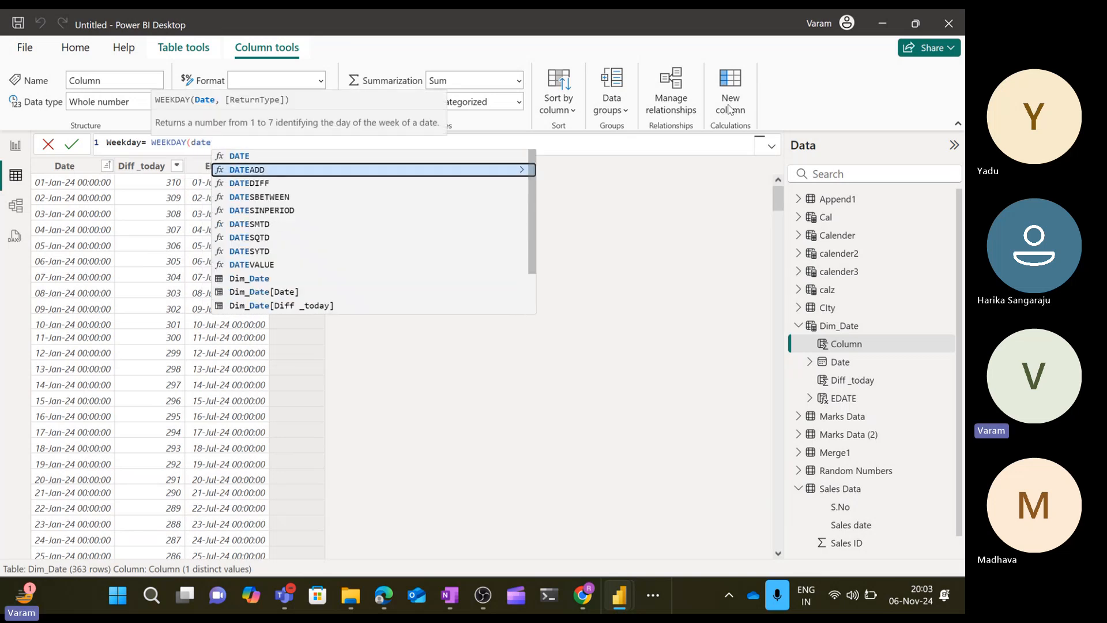
key(Tab)
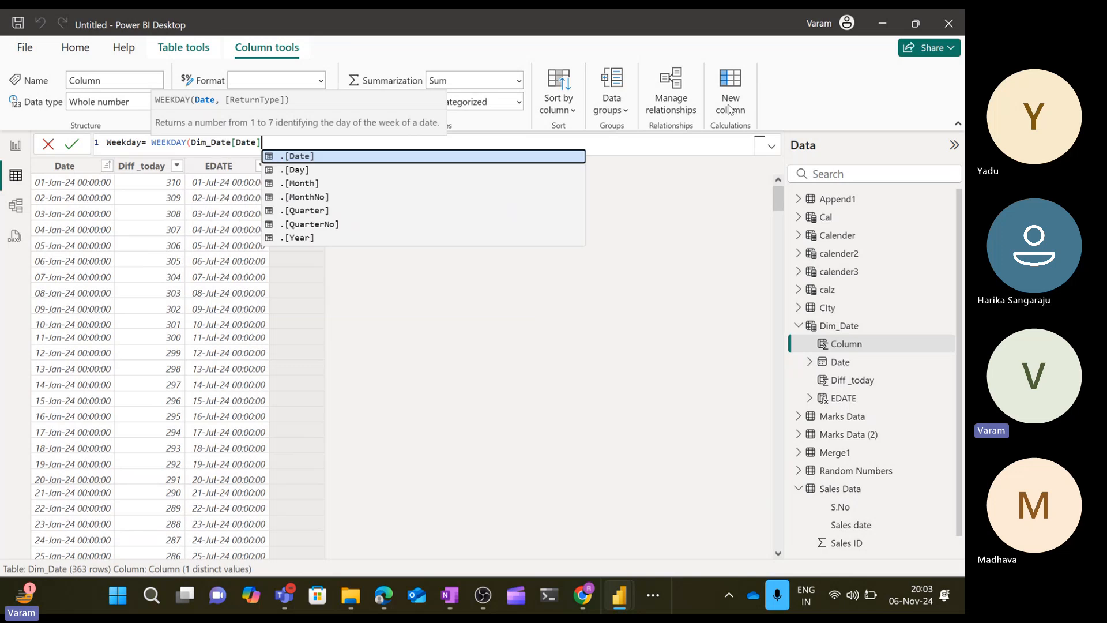
text())
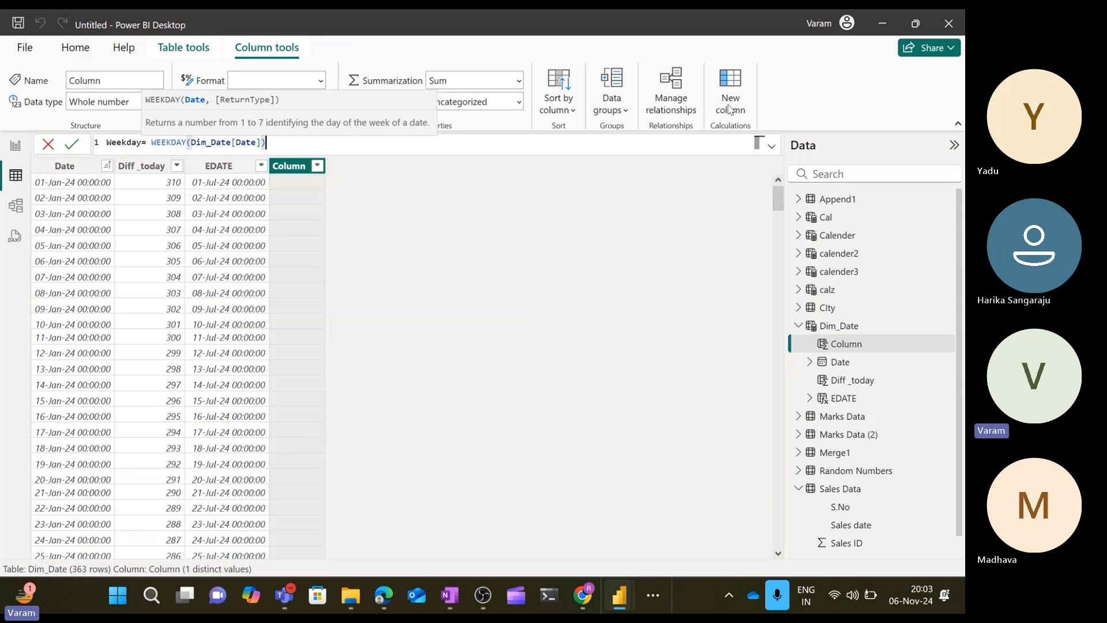
key(BackSpace)
text(,)
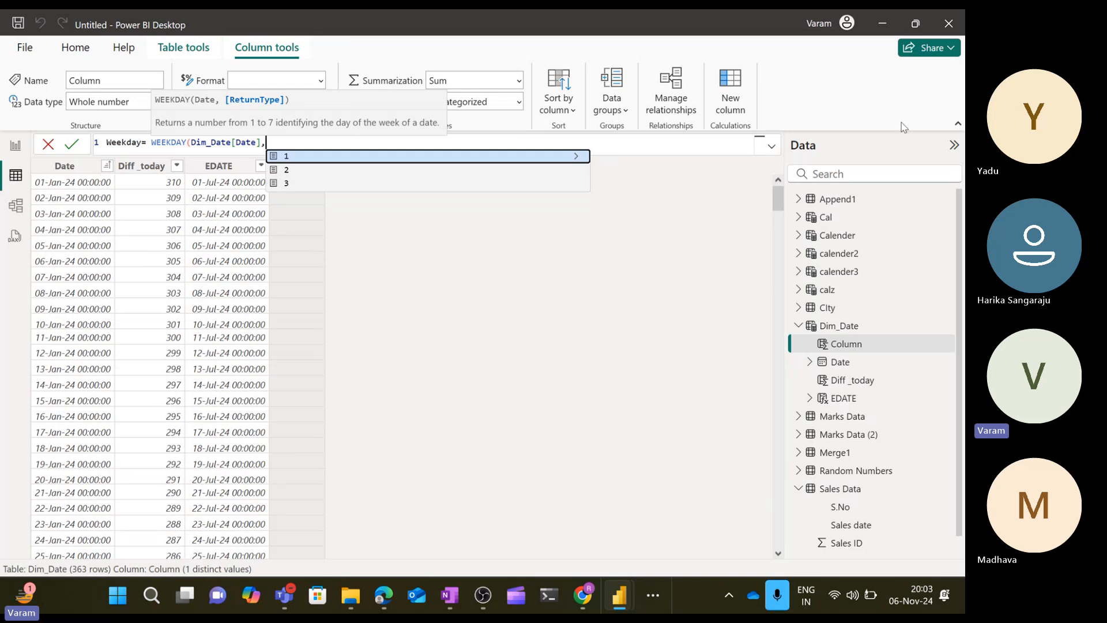
- Review the return type description, set the WEEKDAY return type to 1 and apply the column
click(577, 157)
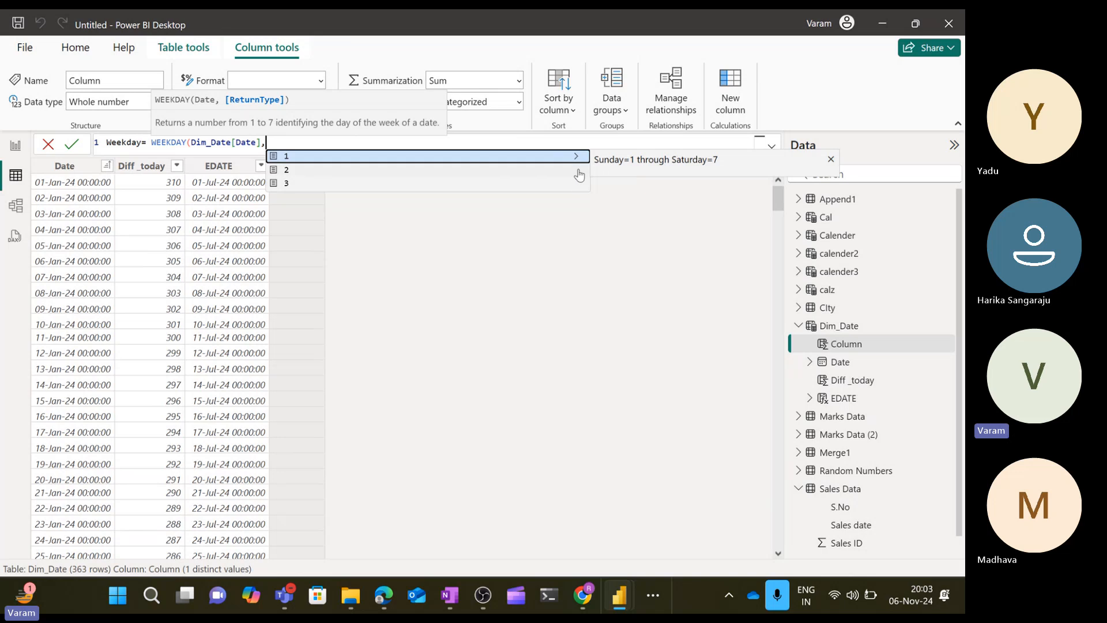
text(2)
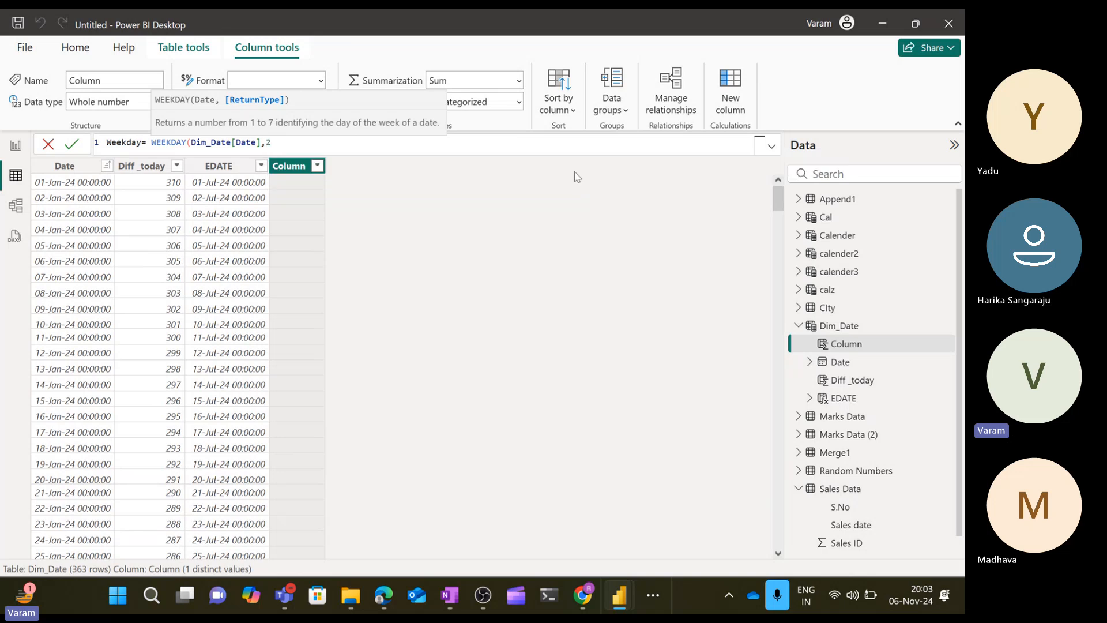
key(BackSpace)
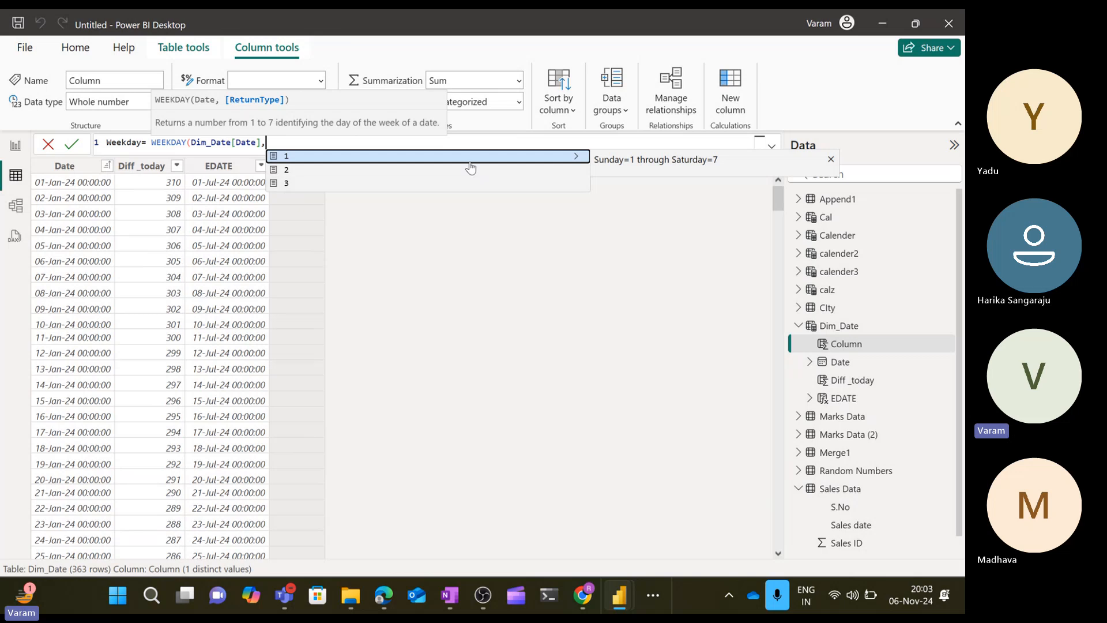
click(447, 154)
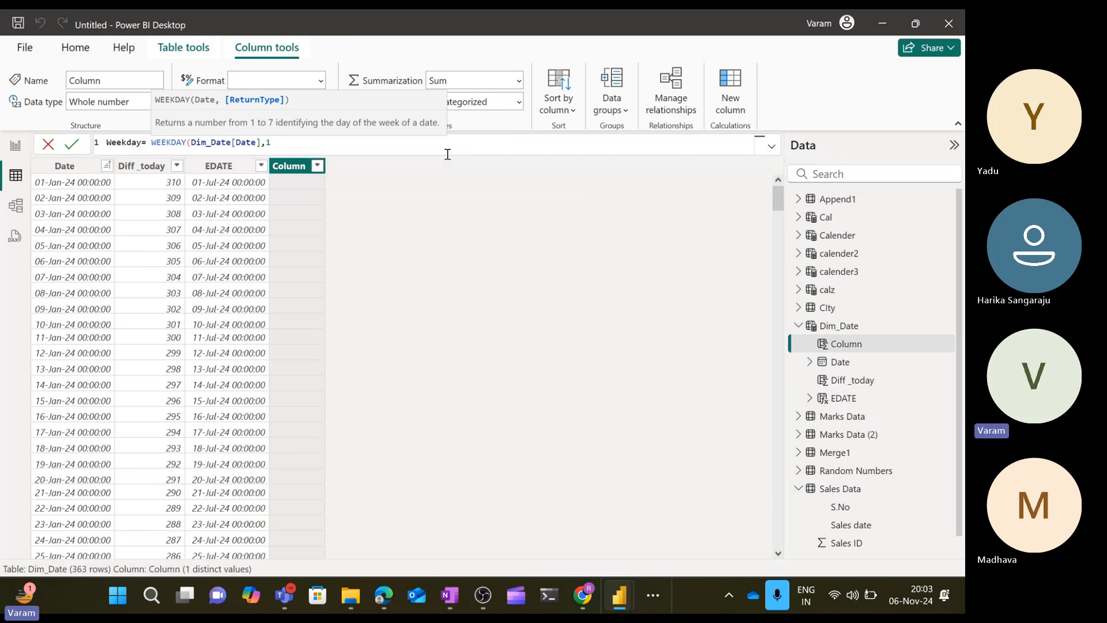
text())
key(Return)
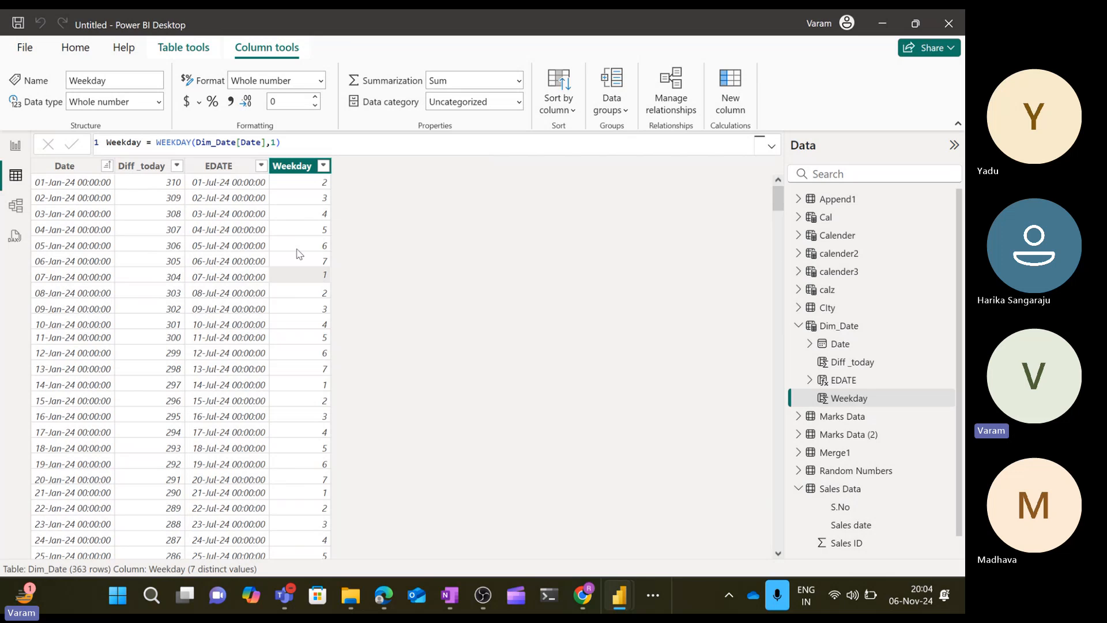
- Change the date argument of the WEEKDAY formula to Dim_Date[Date].[Date], apply it and check the first Weekday value
click(267, 142)
text(.)
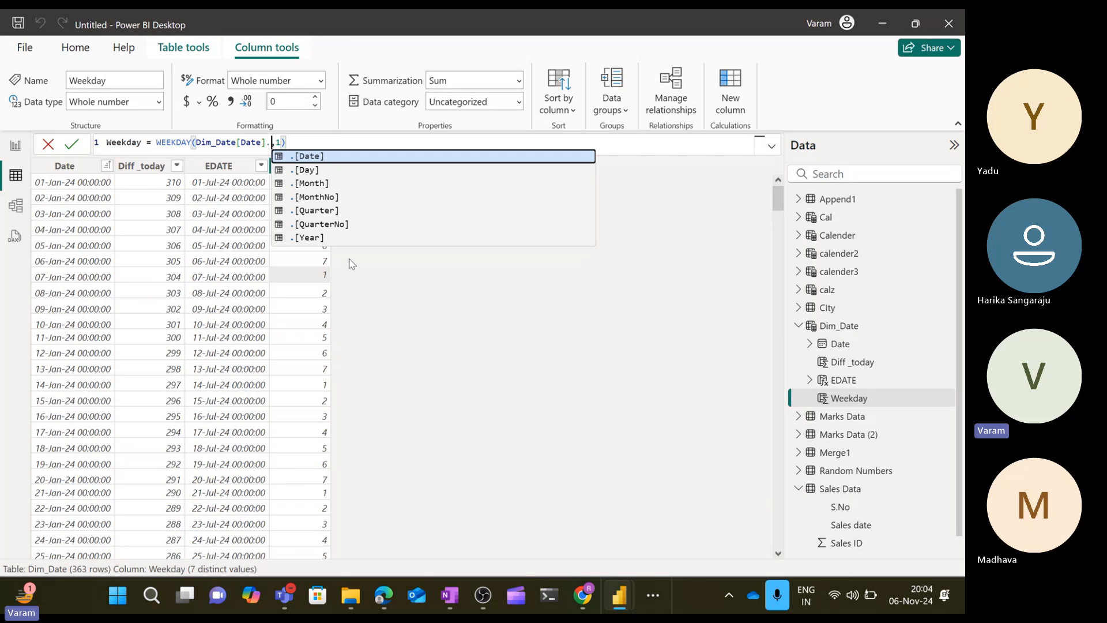
key(BackSpace)
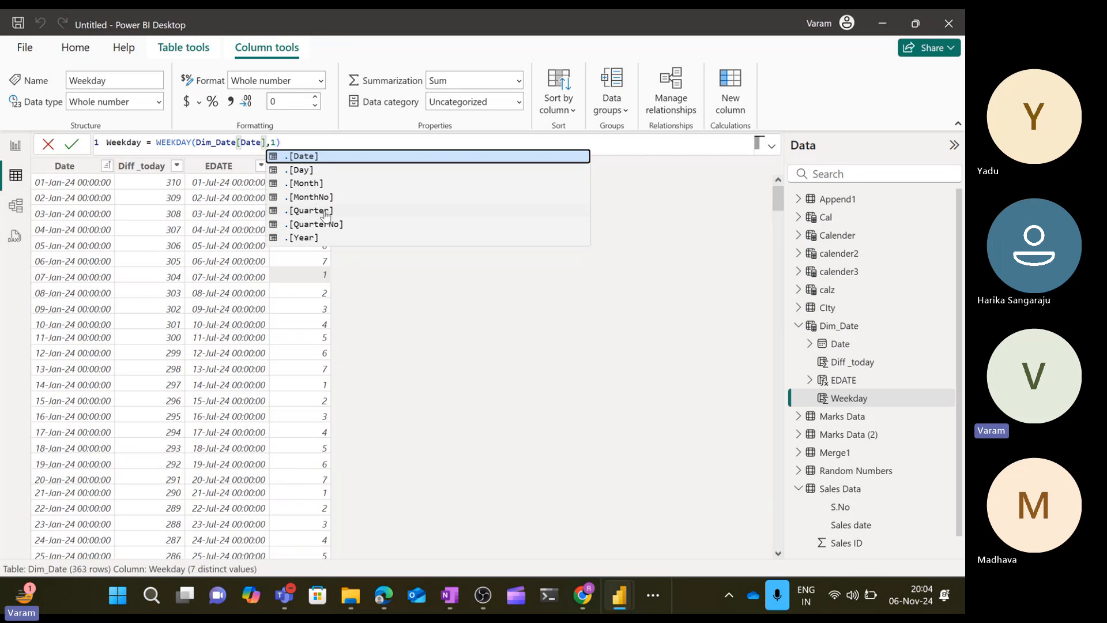
key(Tab)
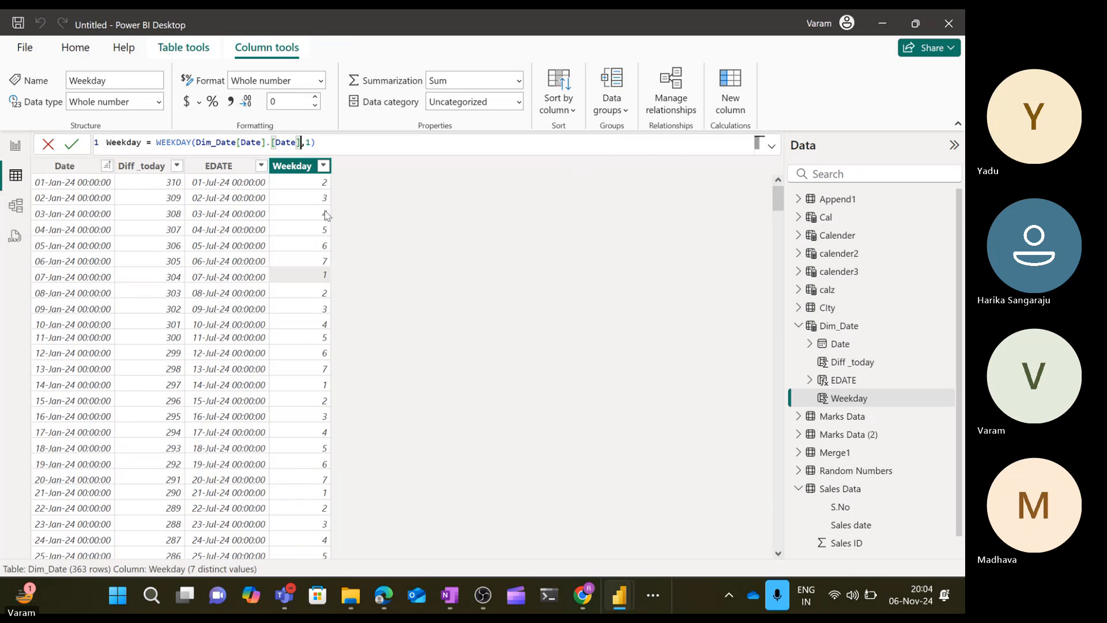
key(BackSpace)
key(BackSpace)
key(BackSpace)
key(BackSpace)
key(BackSpace)
key(BackSpace)
key(BackSpace)
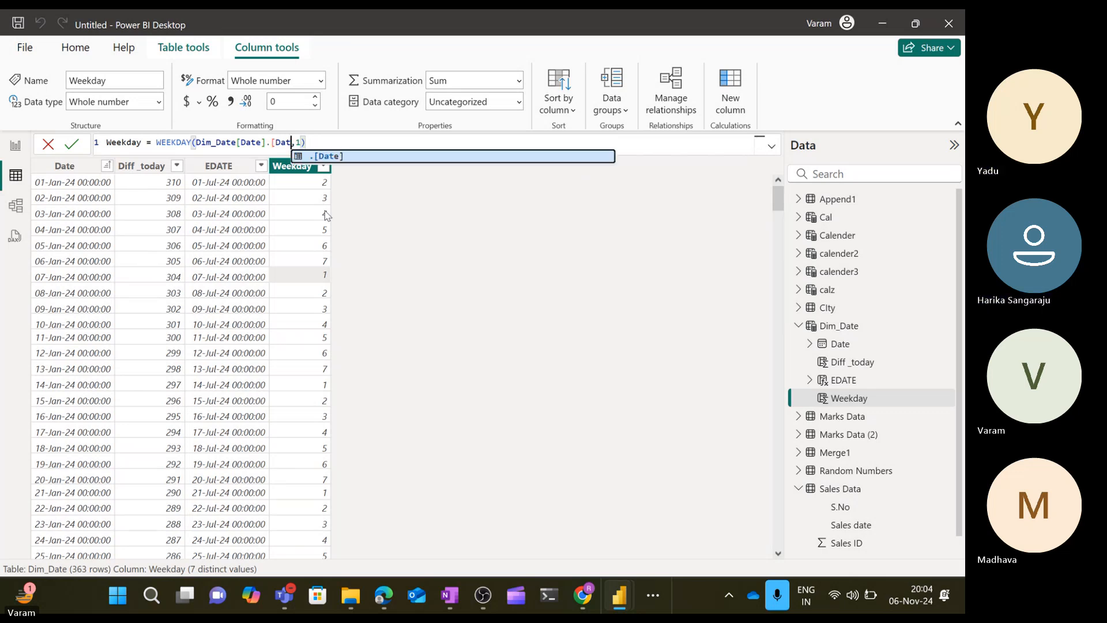
key(Tab)
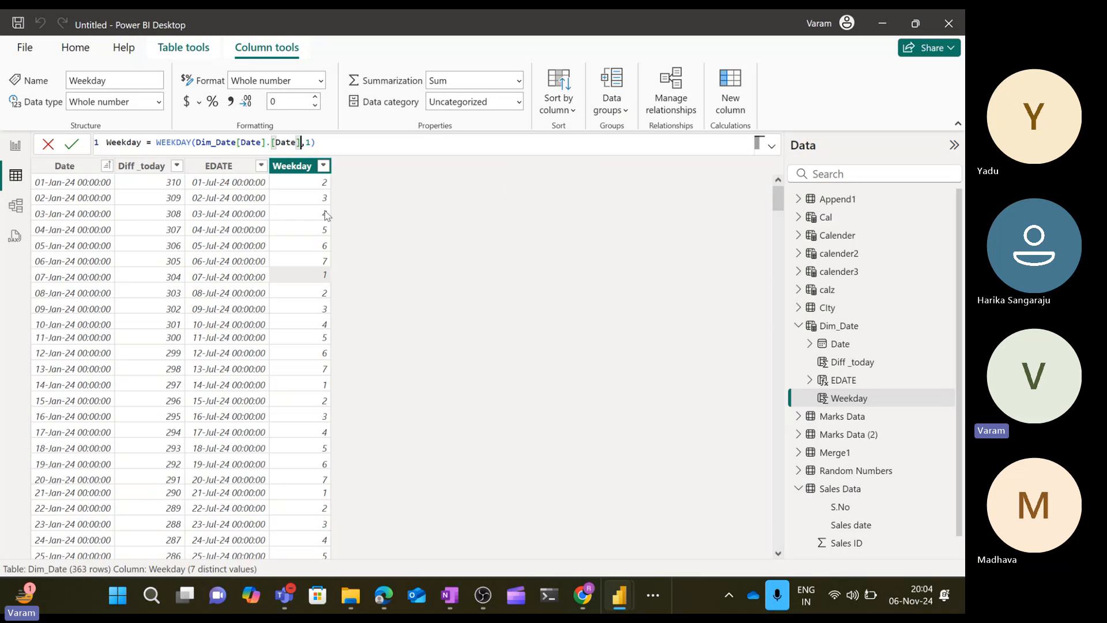
key(Return)
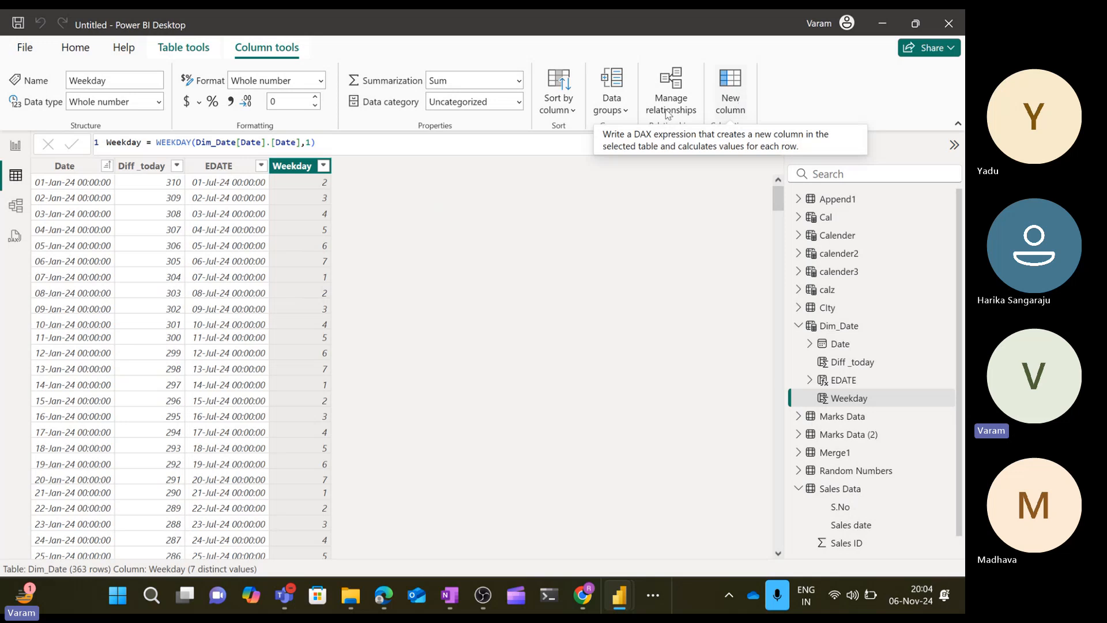
click(317, 188)
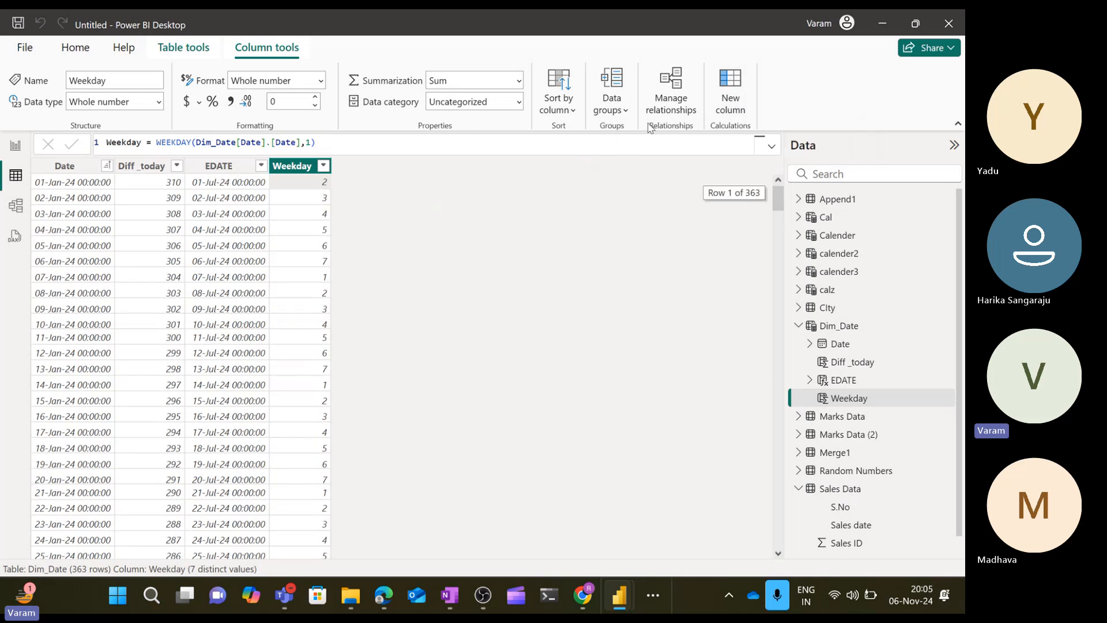
- Add a calculated column named Day to the Dim_Date table and begin its formula with the DAY function
click(728, 93)
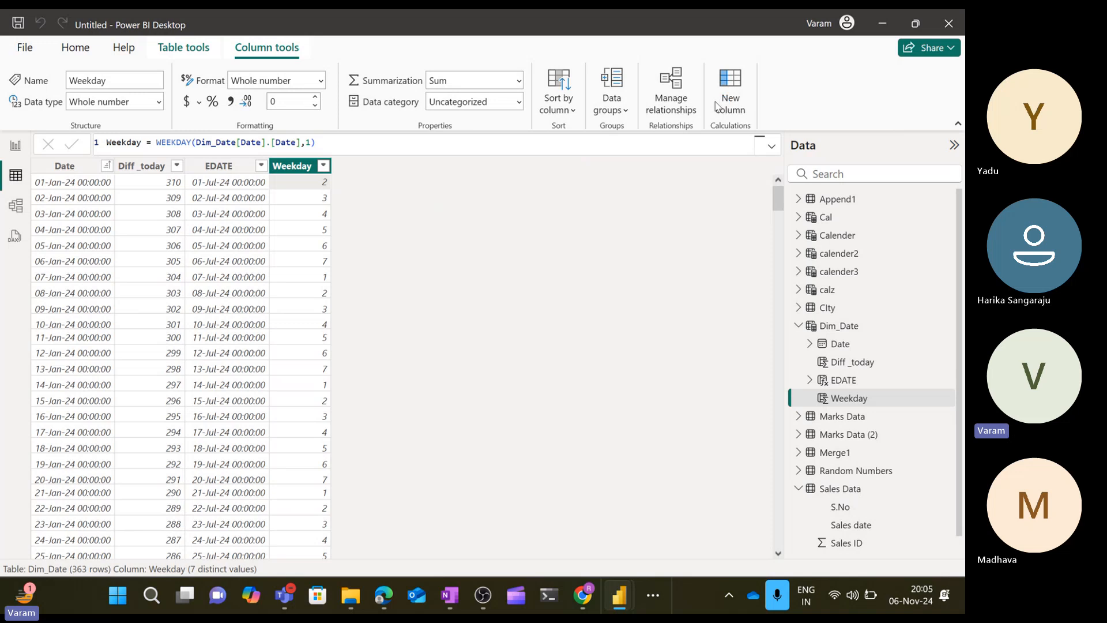
text(Dya)
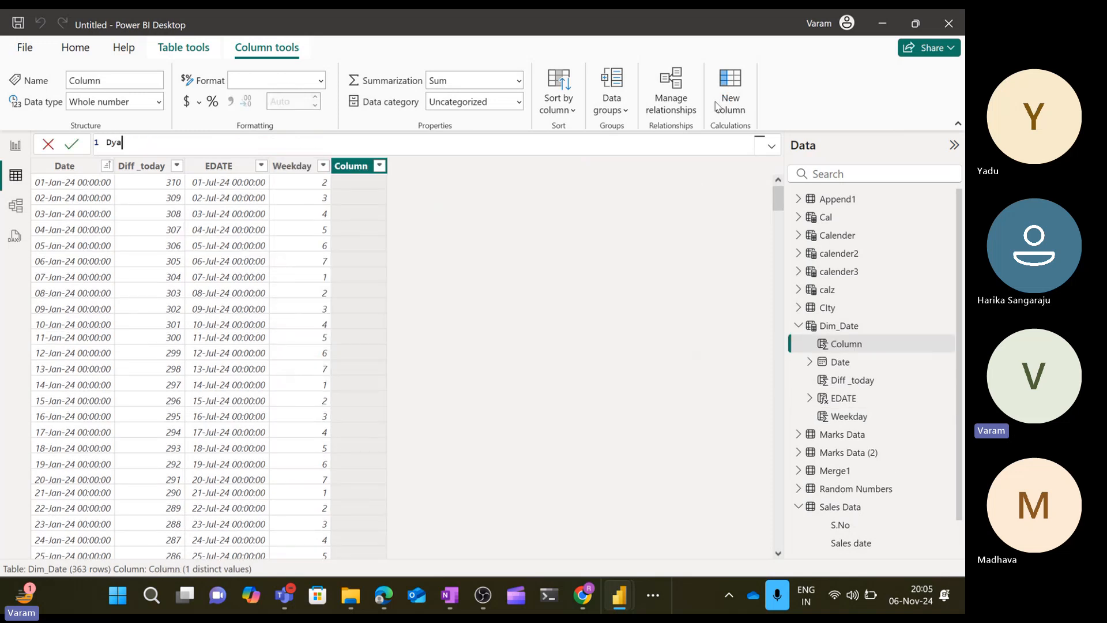
key(BackSpace)
key(BackSpace)
text(ay =day)
key(Tab)
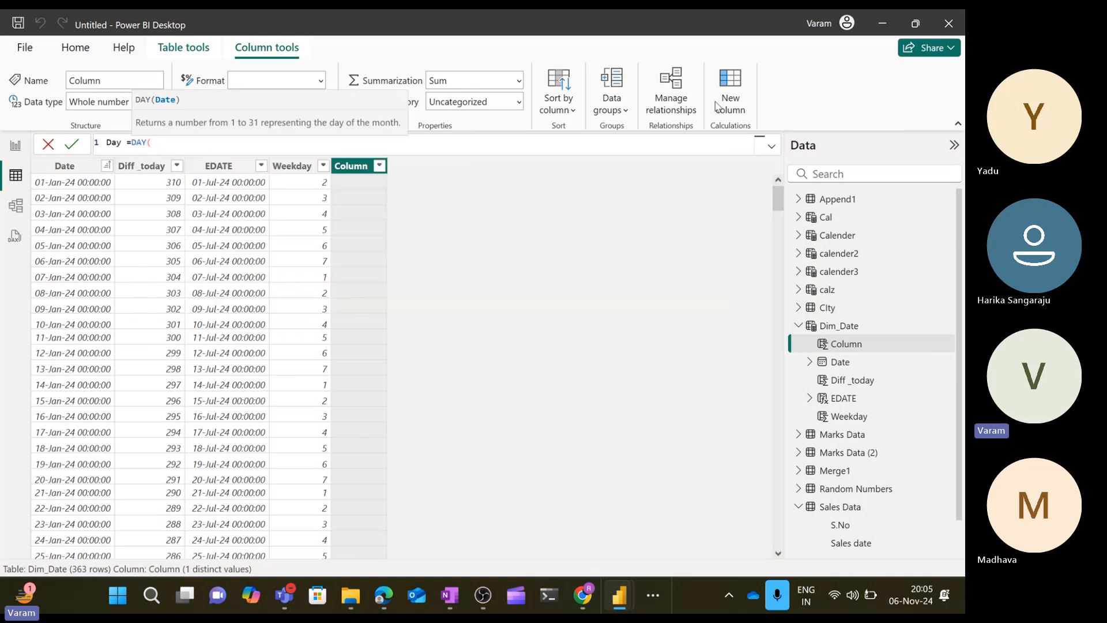
- Use Dim_Date[Date] as the argument of the DAY formula, apply the column and compare its values with the Date column
text(date)
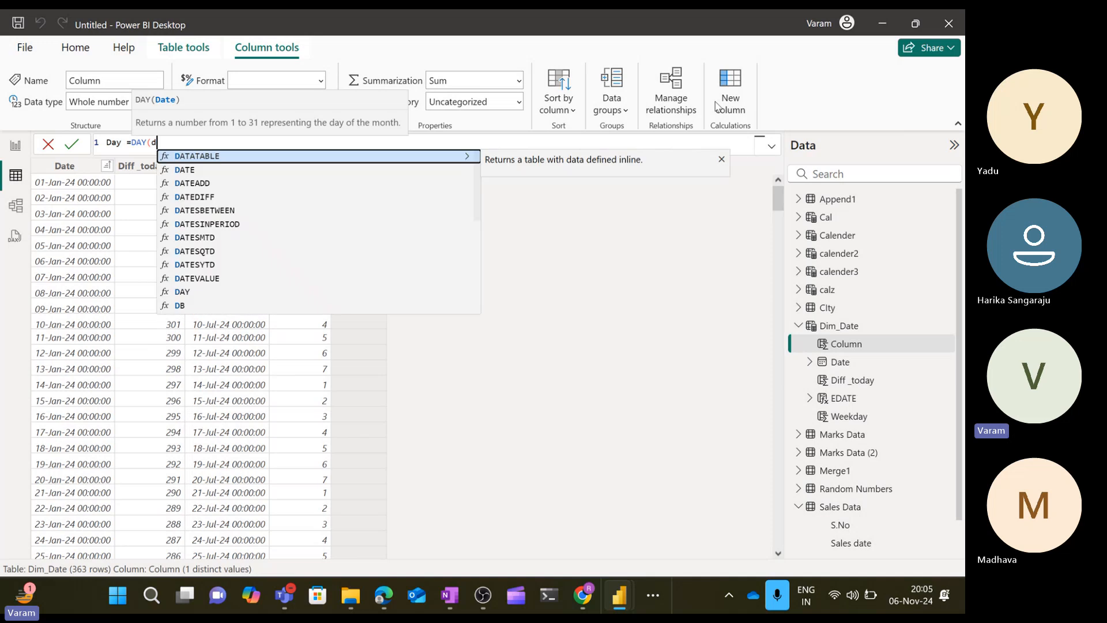
key(Down)
key(Down)
key(Down)
key(Down)
key(Down)
key(Down)
key(Down)
key(Down)
key(Down)
key(Down)
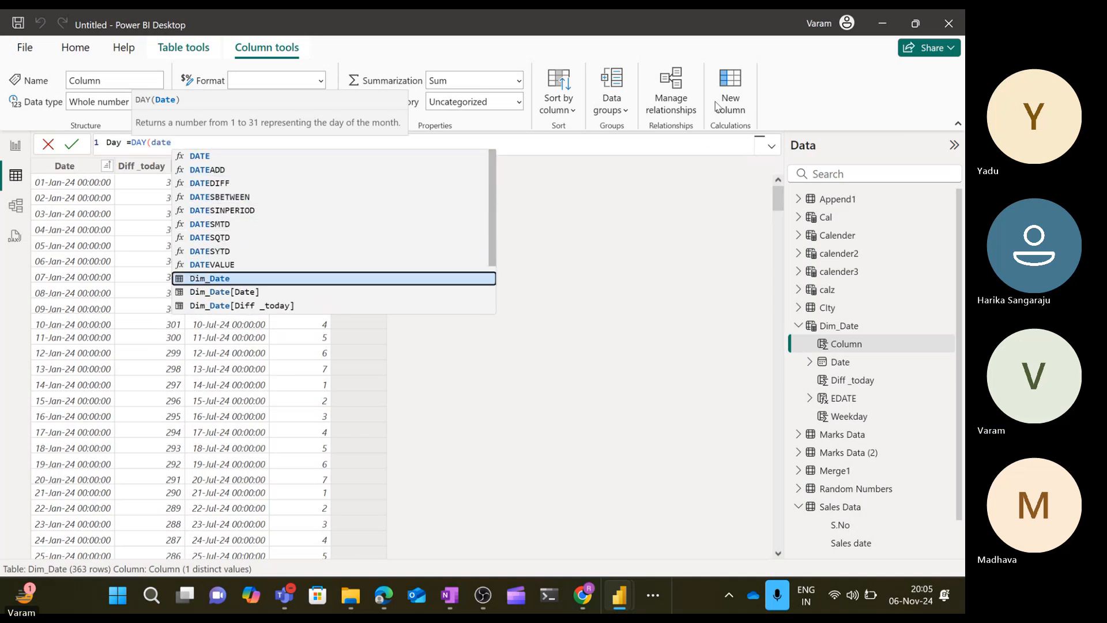
key(Tab)
text())
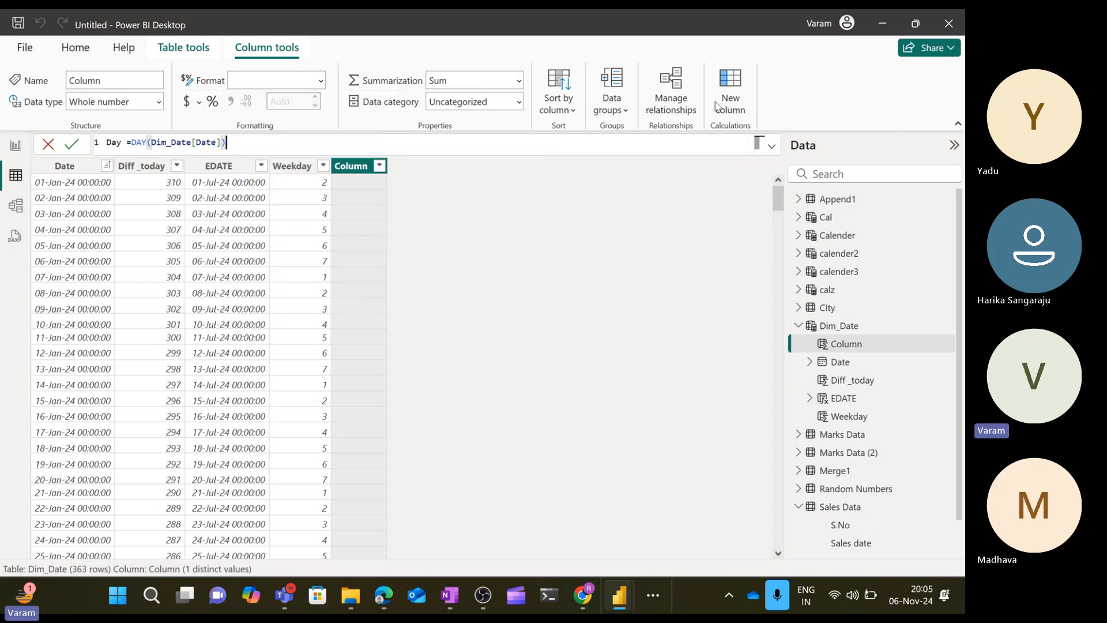
key(Return)
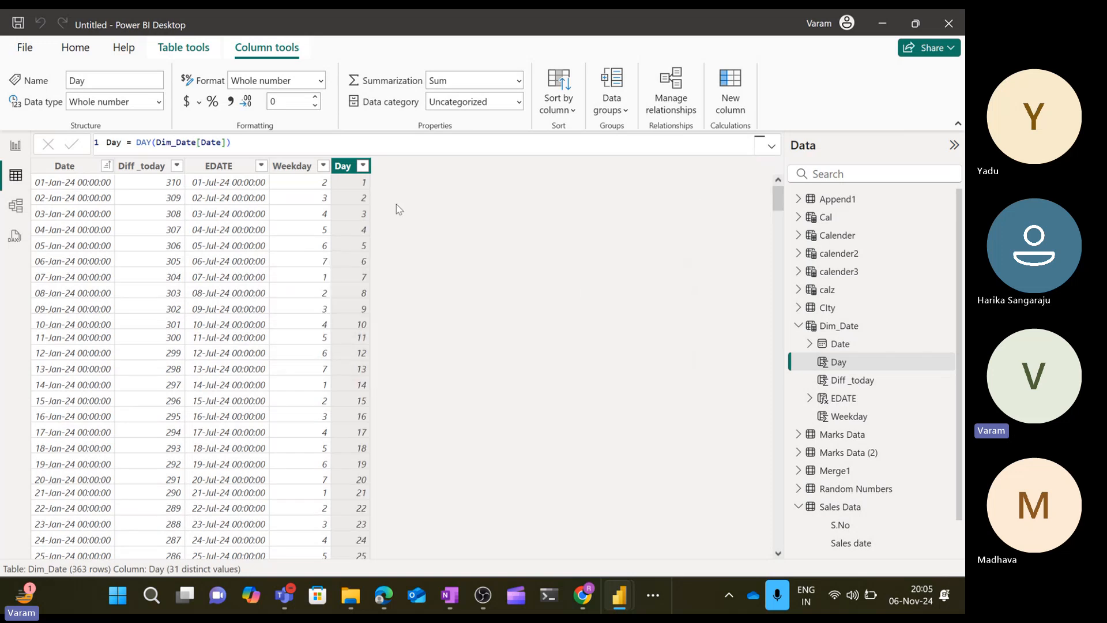
scroll(378, 505, down, 2)
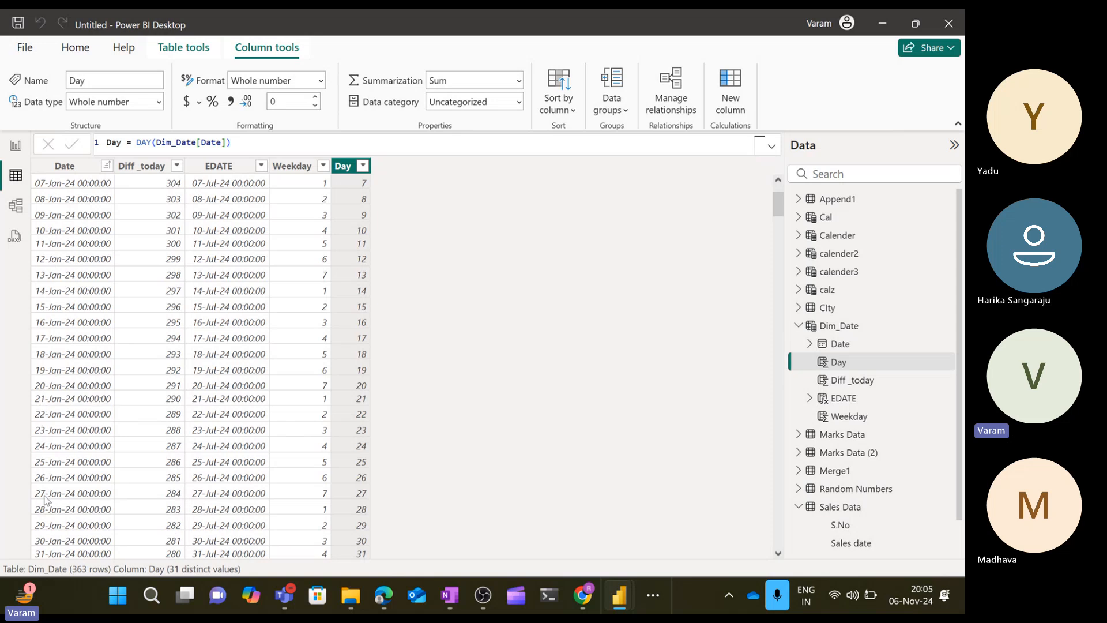
scroll(47, 502, down, 1)
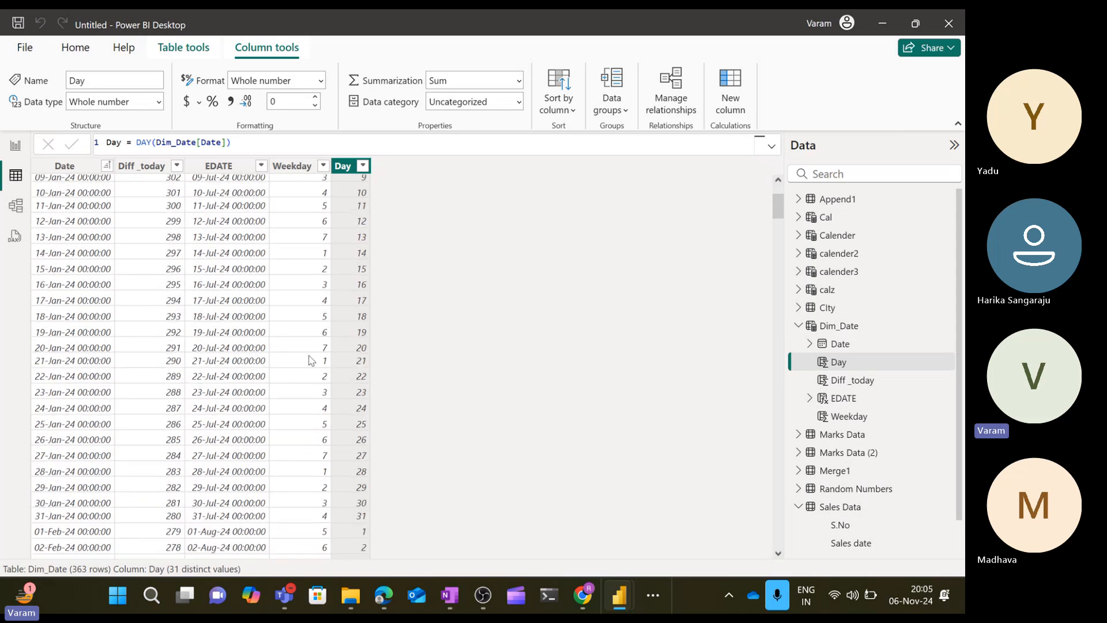
scroll(312, 359, up, 3)
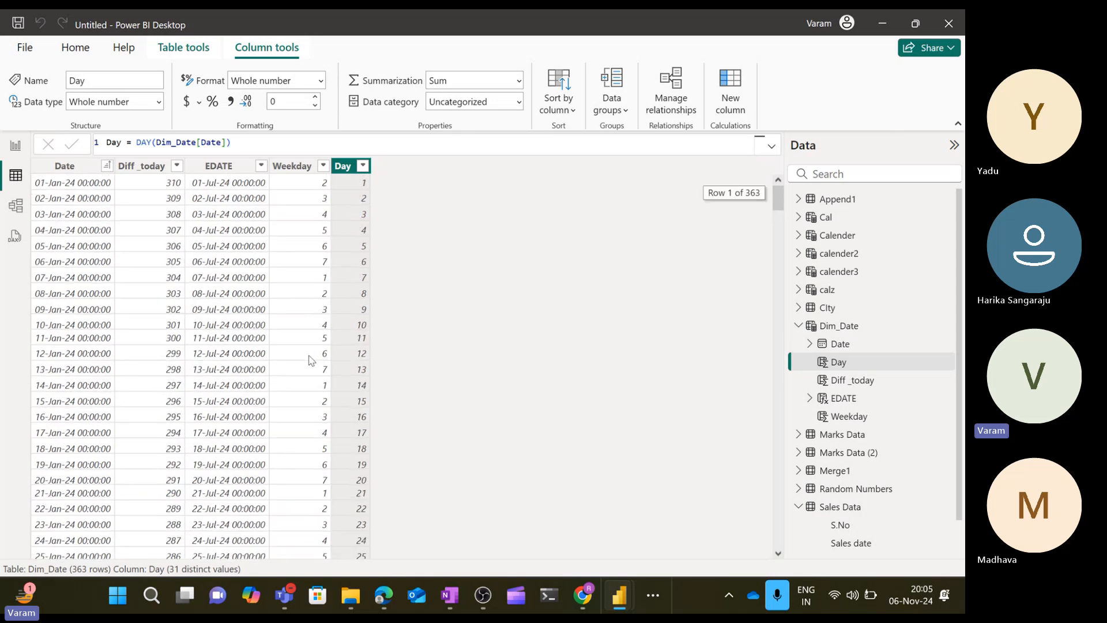
- Add a calculated column named month to the Dim_Date table and begin its formula with the MONTH function
click(728, 108)
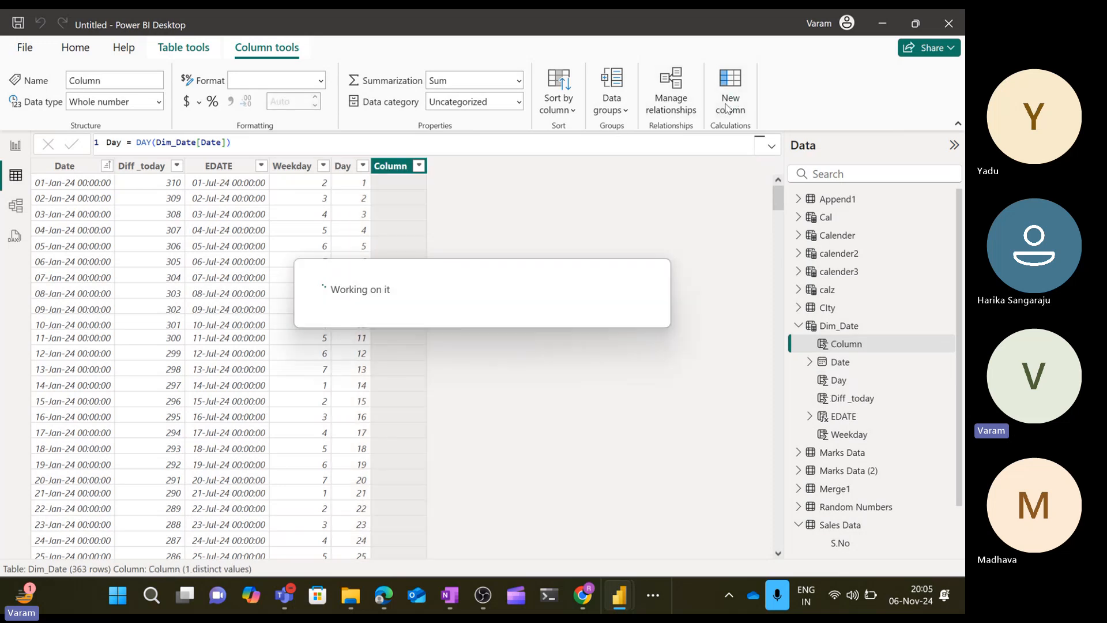
text(nth)
key(BackSpace)
key(BackSpace)
key(BackSpace)
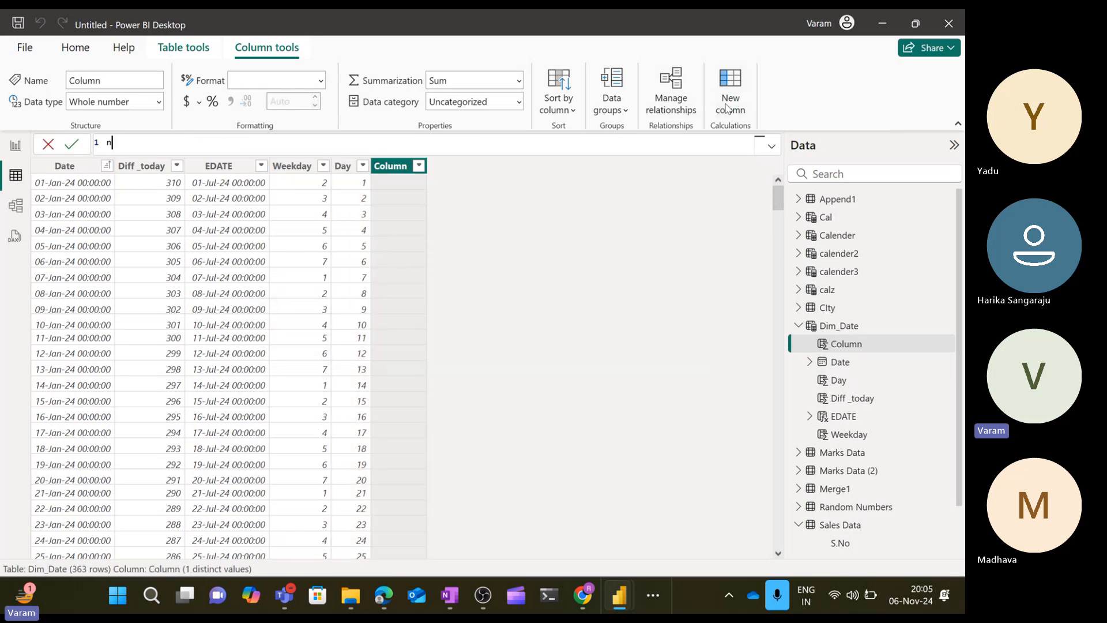
text(month -)
text(month)
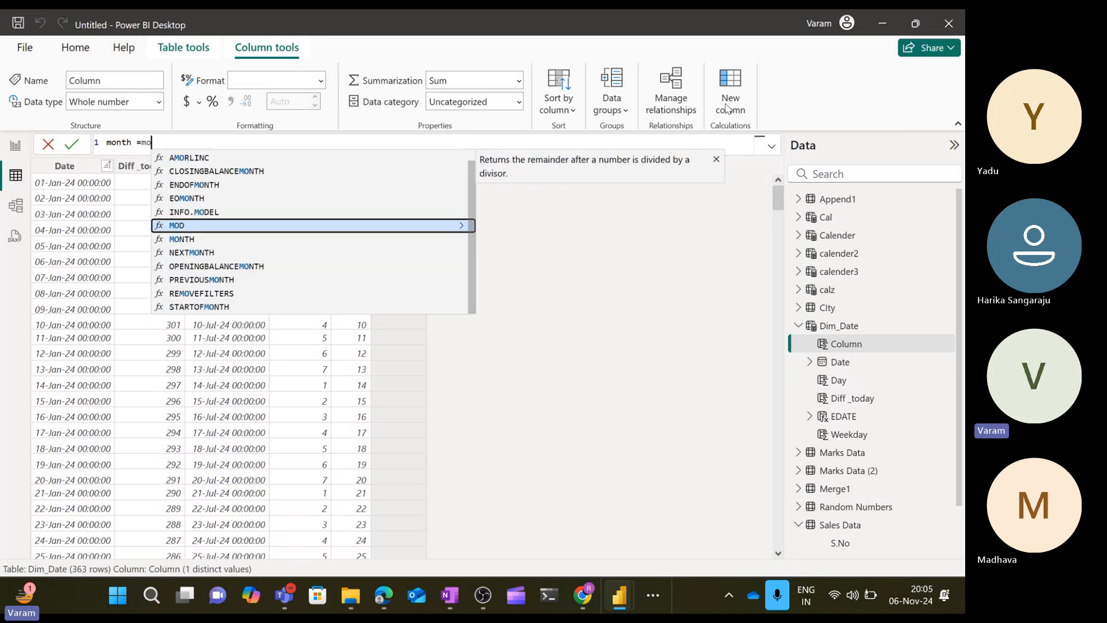
key(Tab)
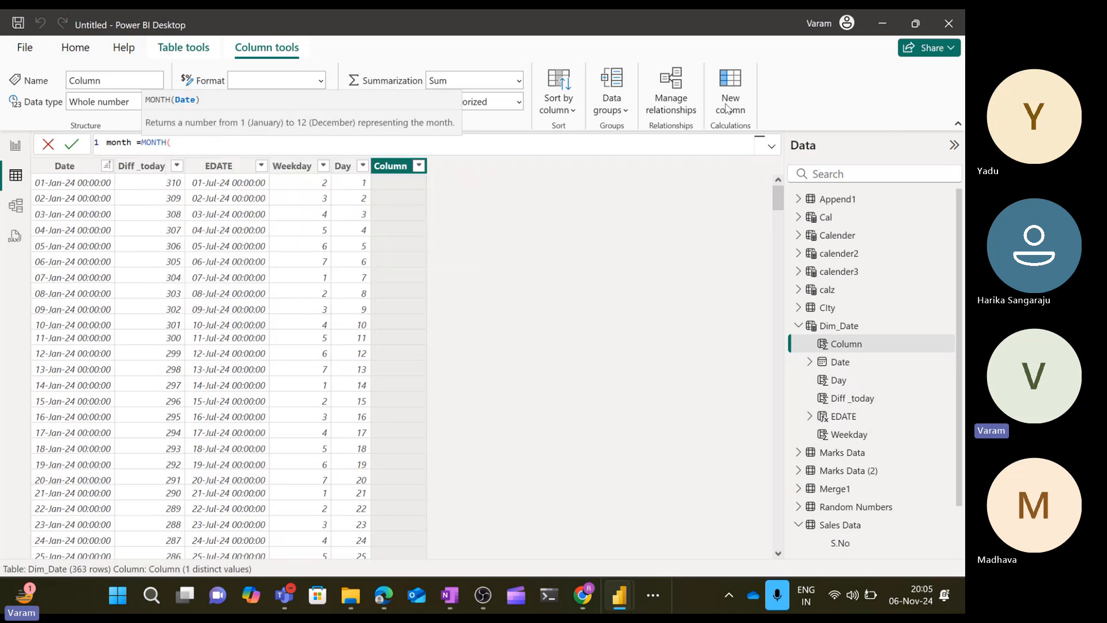
- Use Dim_Date[Date] as the argument of the MONTH formula, apply the column and check its values through the December rows
text(date)
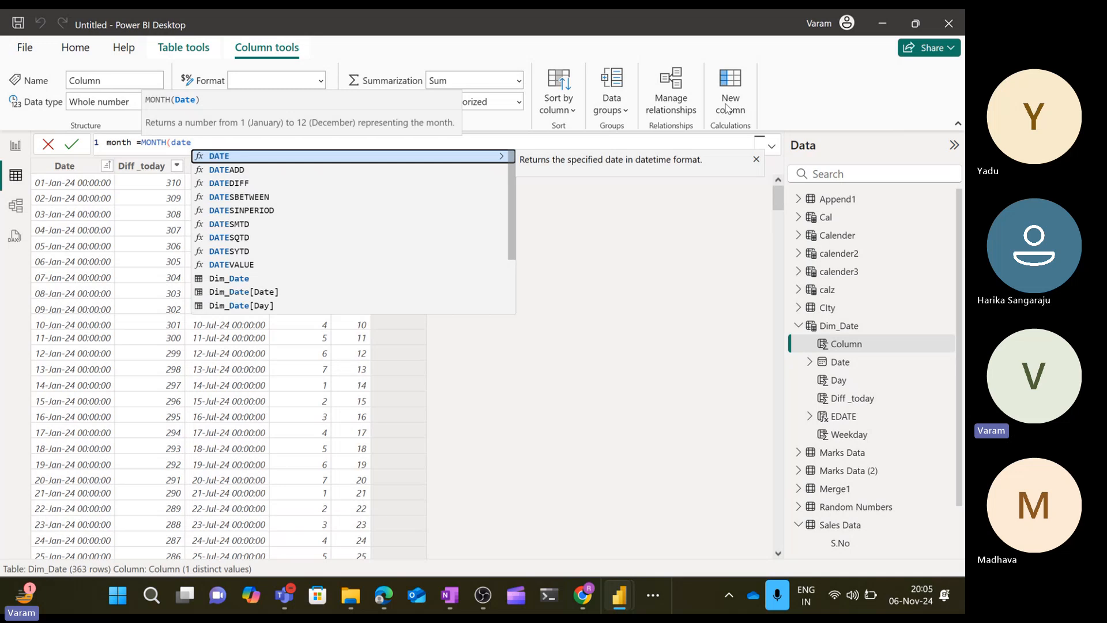
key(Down)
key(Down)
key(Down)
key(Down)
key(Down)
key(Down)
key(Down)
key(Down)
key(Down)
key(Down)
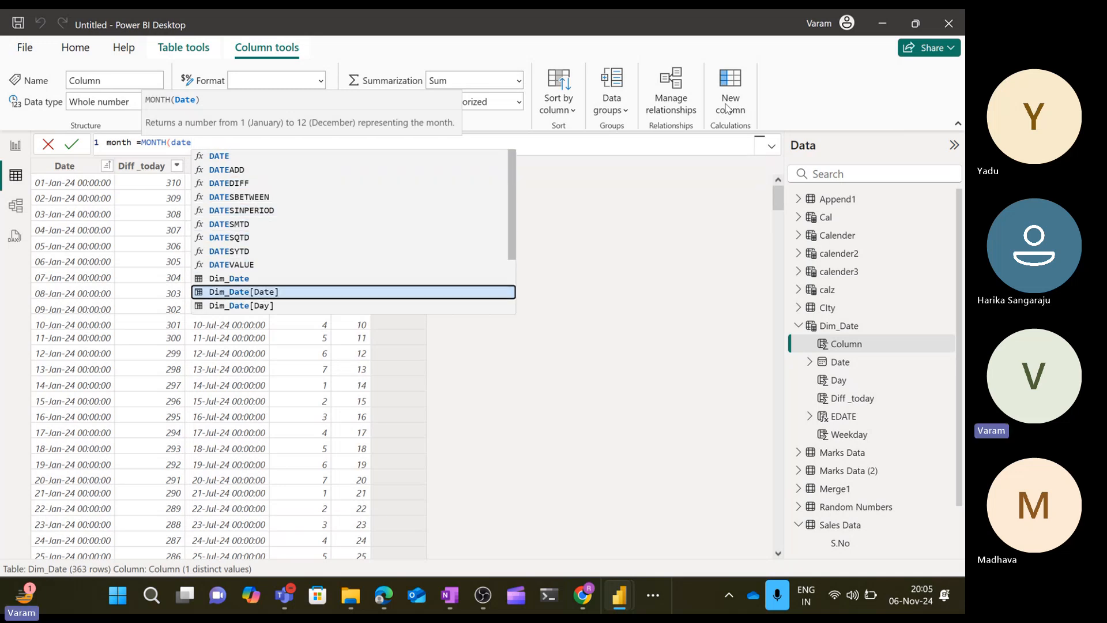
key(Tab)
text())
key(Return)
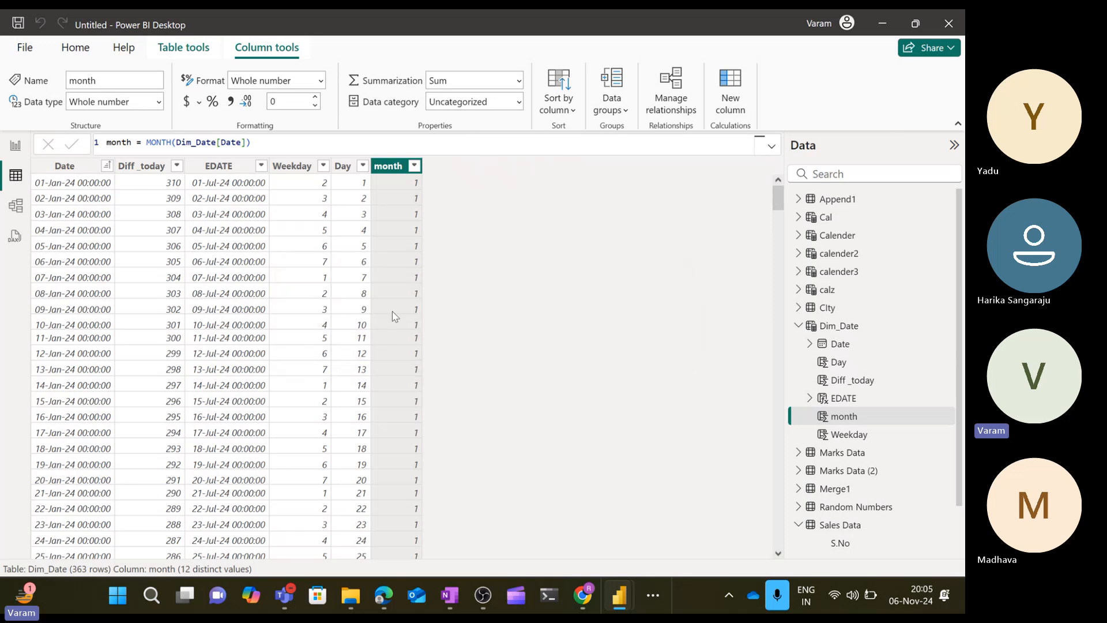
scroll(392, 312, down, 3)
scroll(392, 314, down, 20)
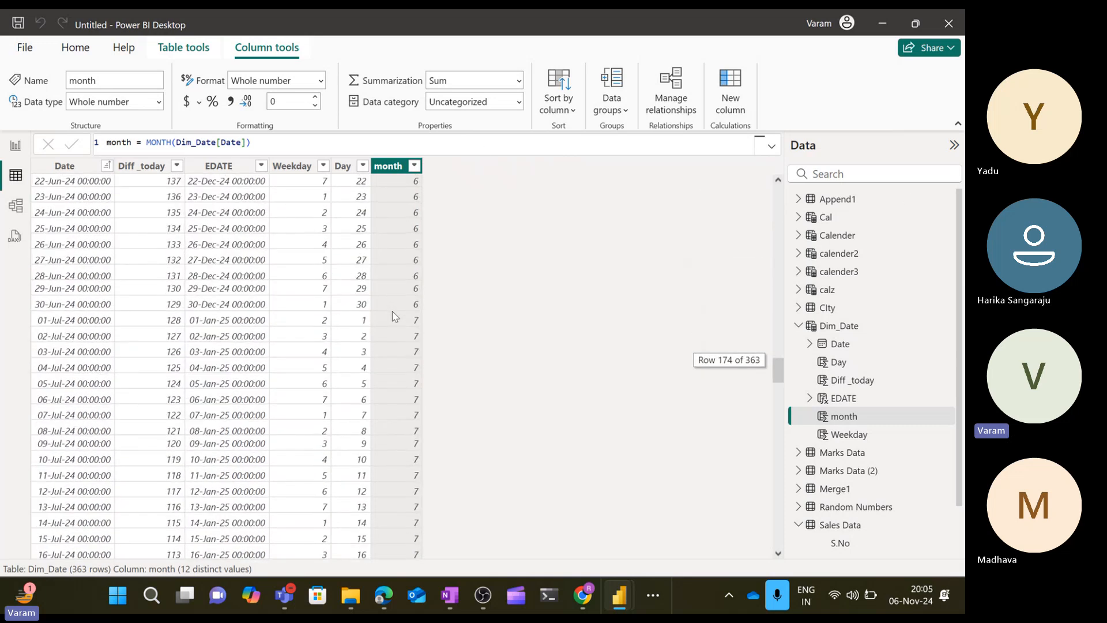
scroll(392, 316, down, 20)
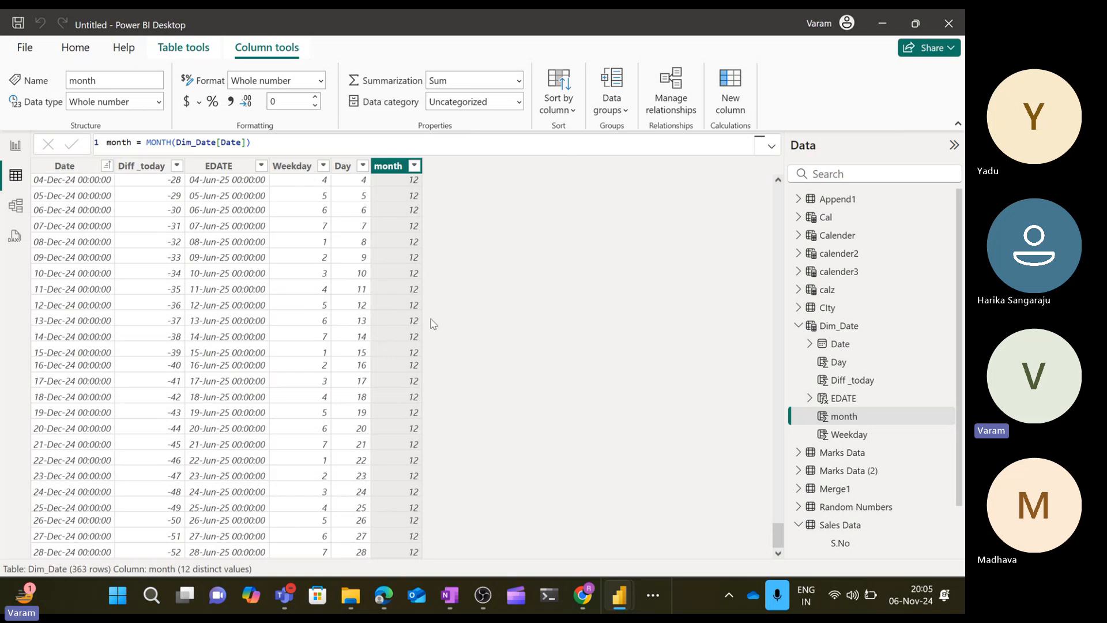
scroll(395, 305, up, 20)
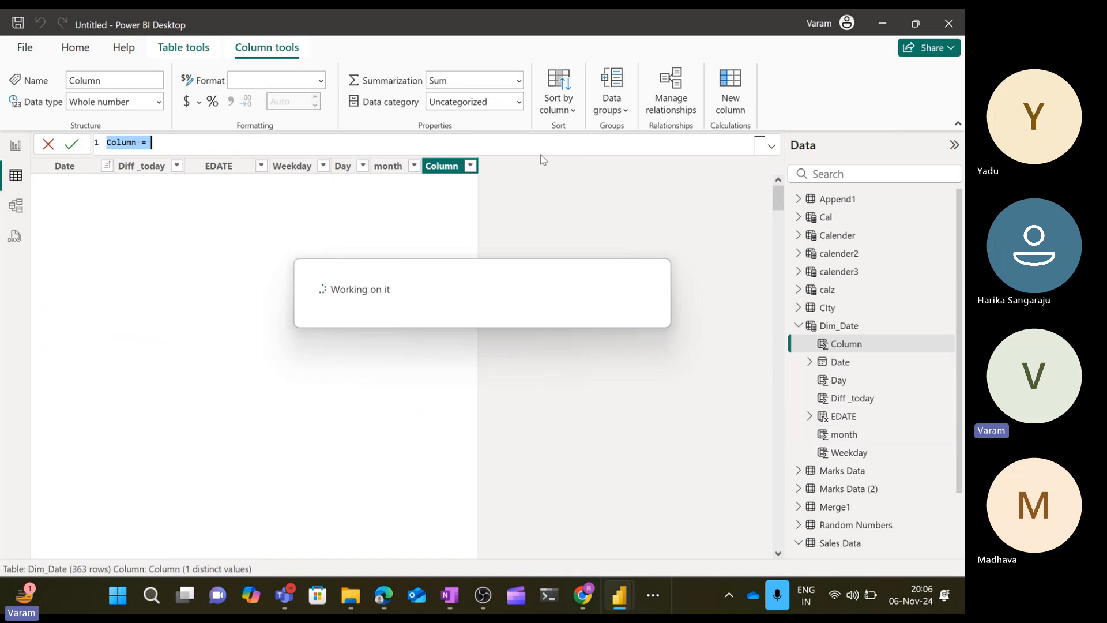
- Add a calculated column named Today to the Dim_Date table with the formula TODAY()
text(Today)
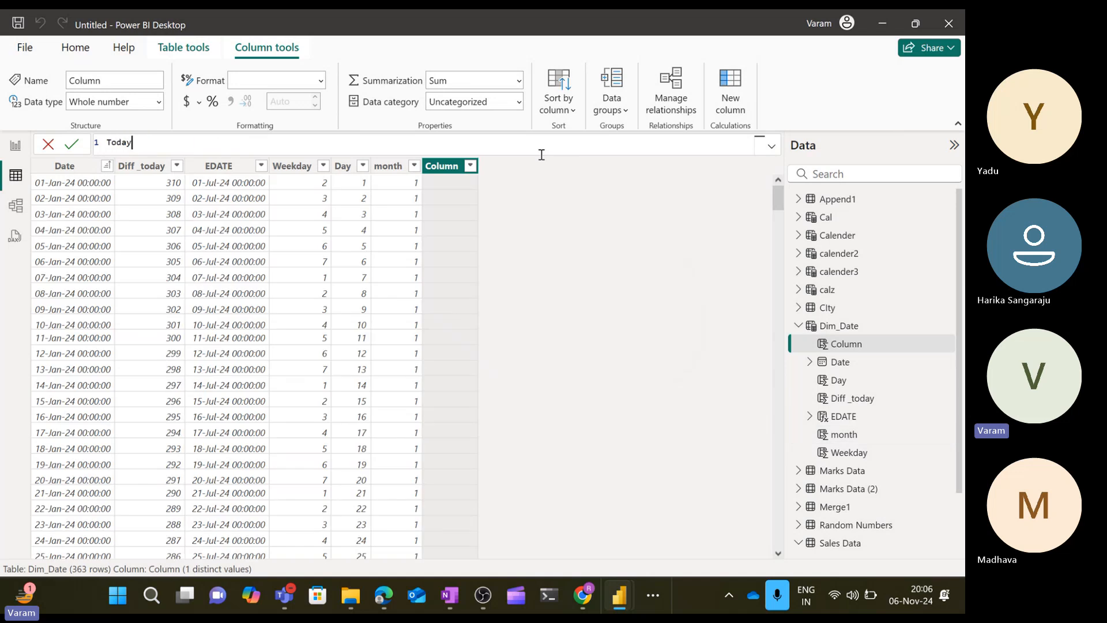
text( = toda)
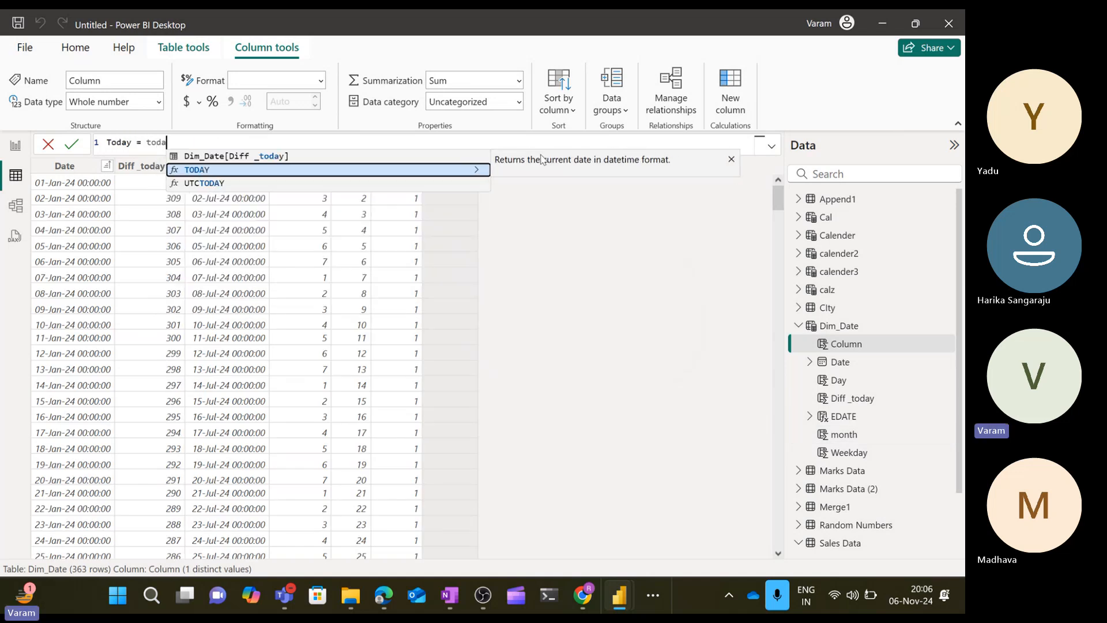
key(Tab)
text())
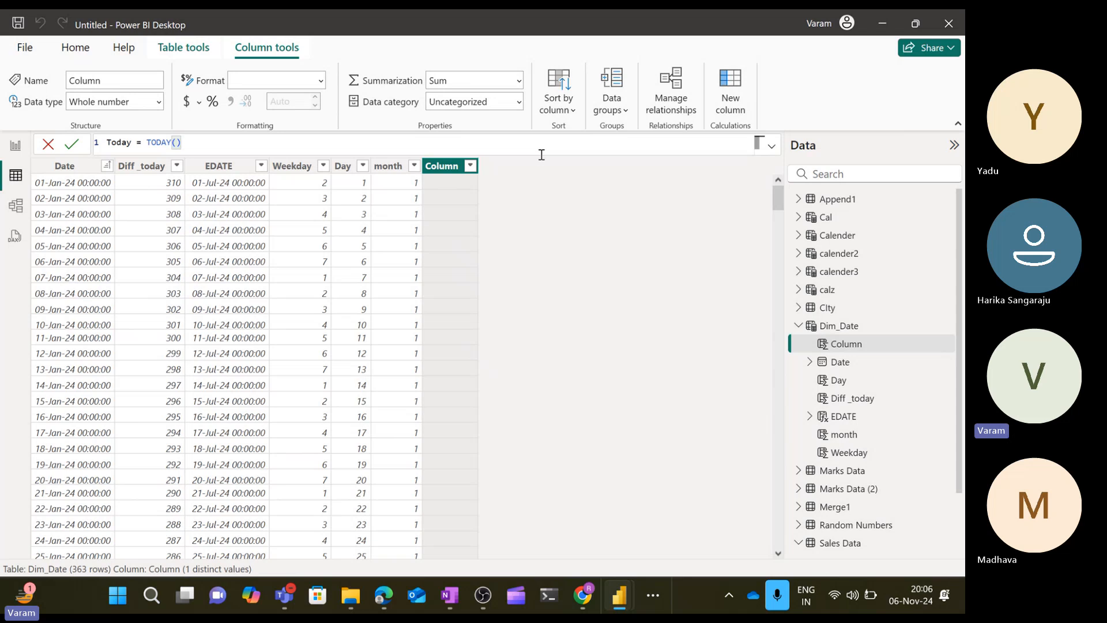
key(Return)
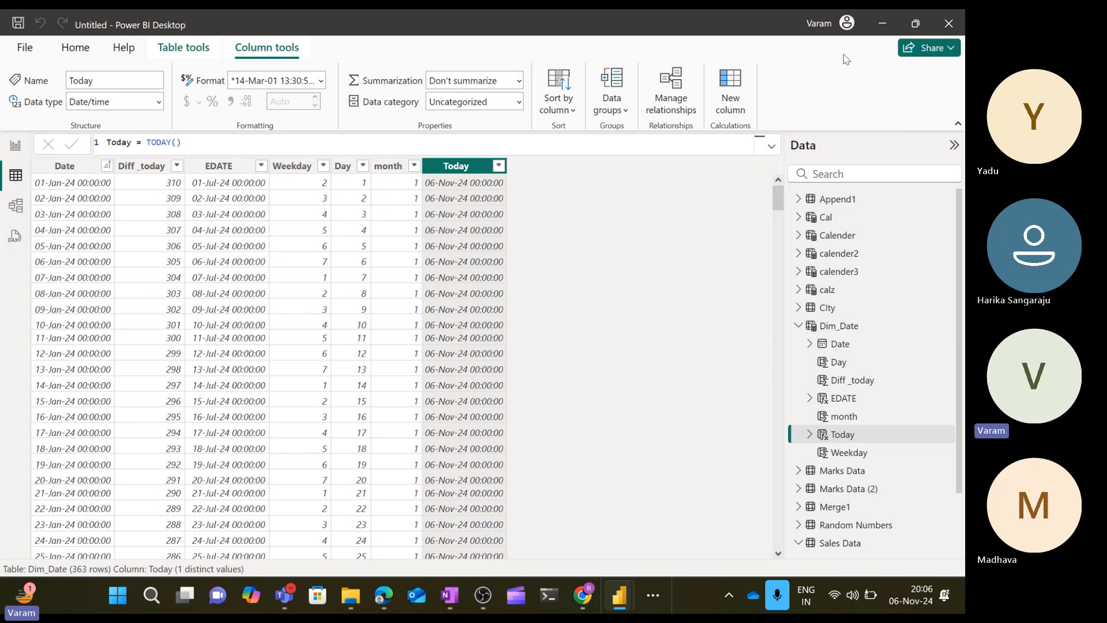
- Add a calculated column named now to the Dim_Date table with the formula NOW()
click(731, 92)
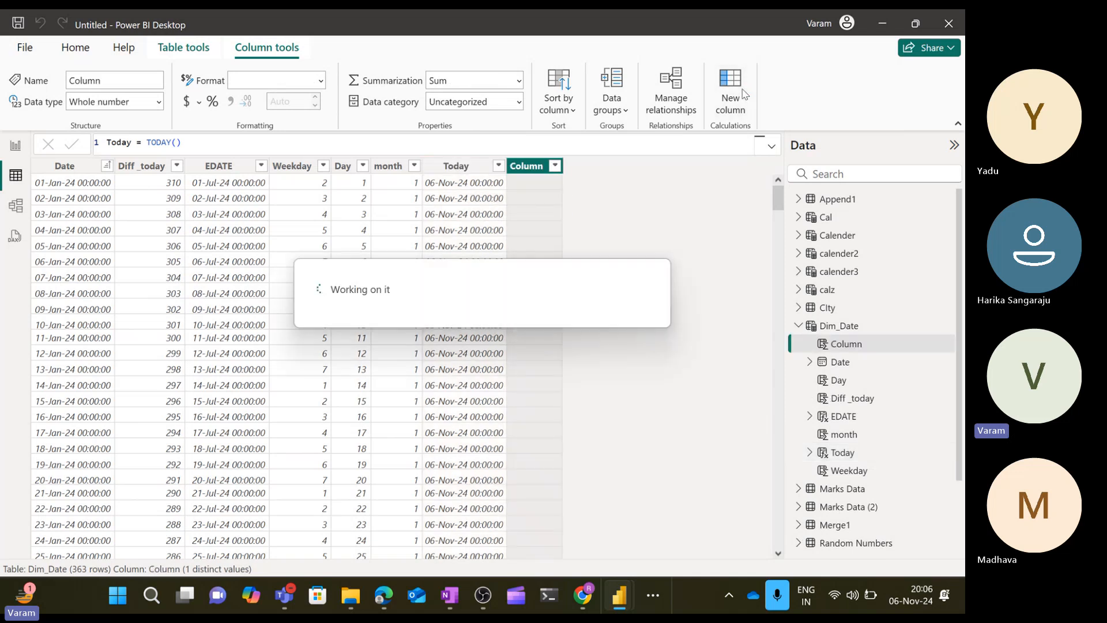
text(now=no)
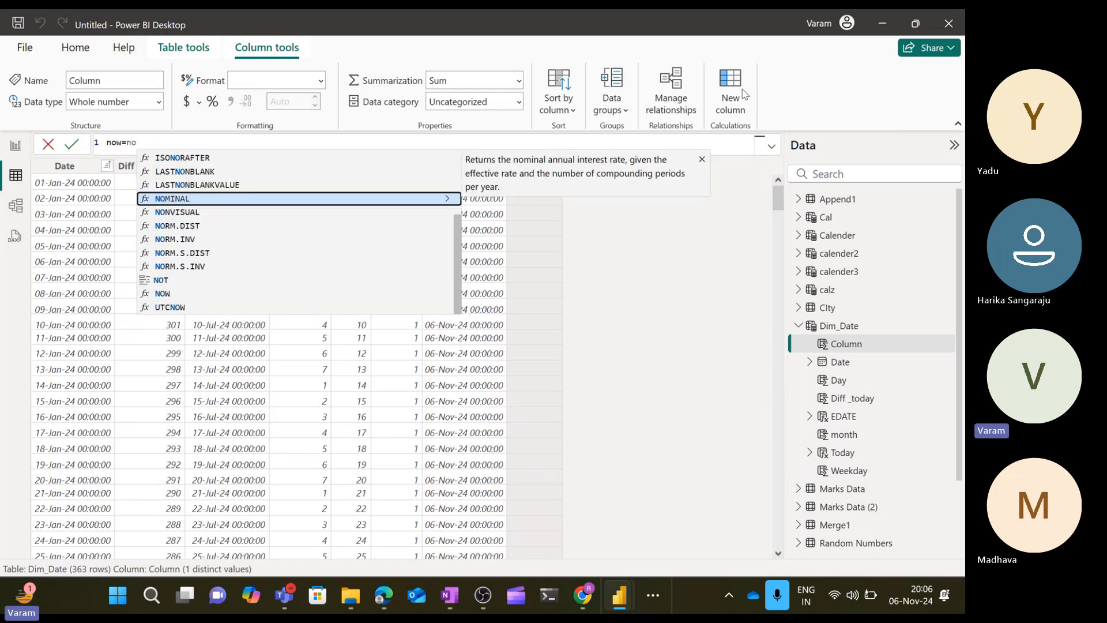
text(w())
key(Tab)
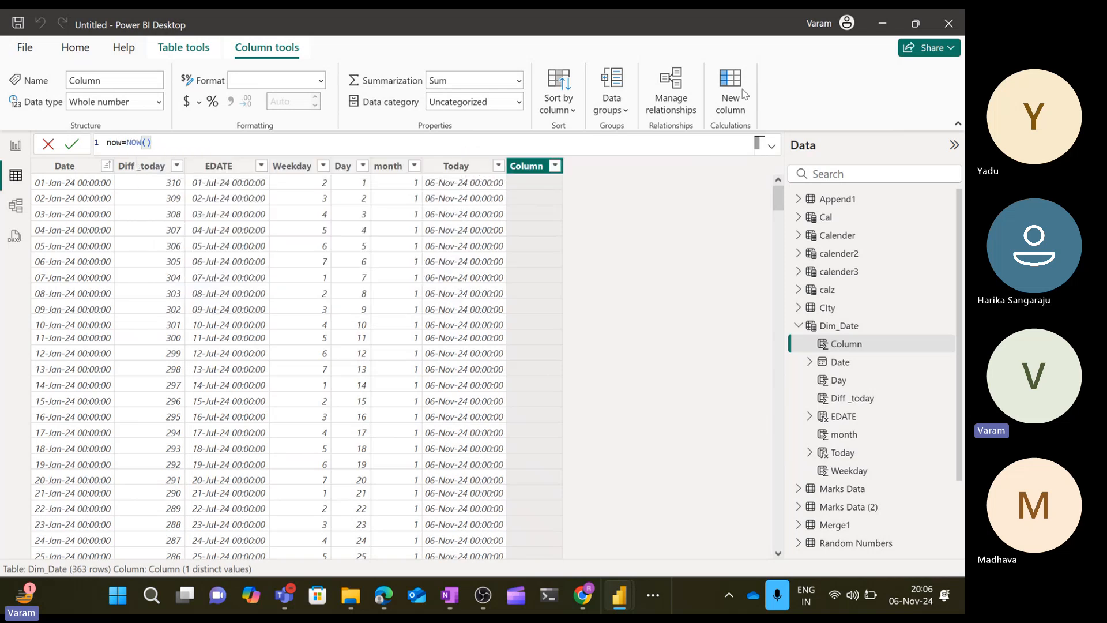
key(Return)
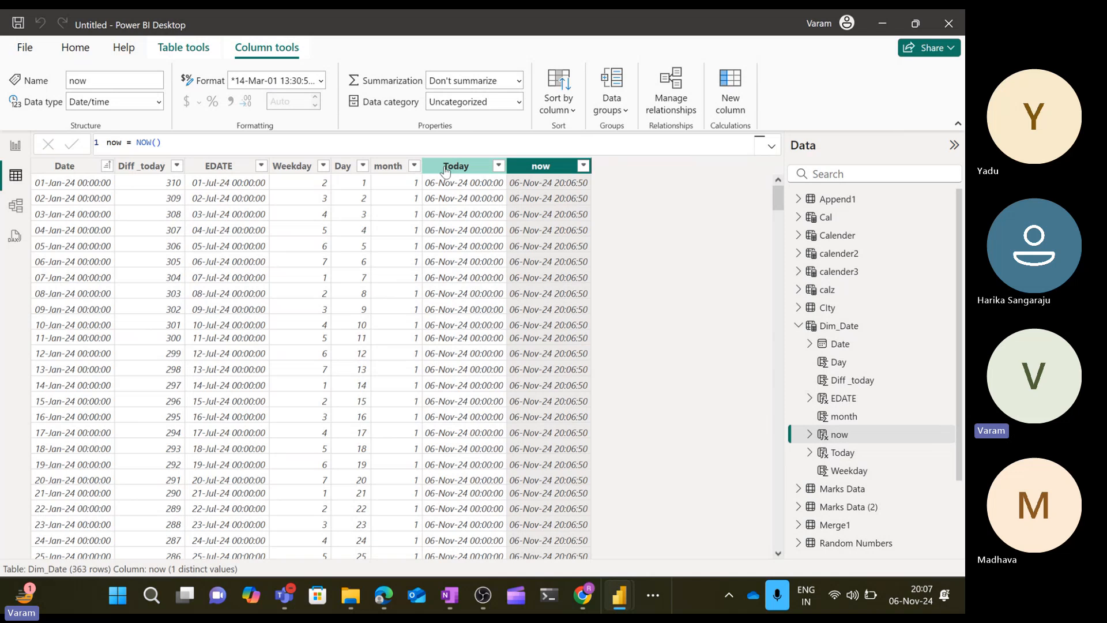
- Refresh the data from the table view so that the now column is recalculated
click(13, 149)
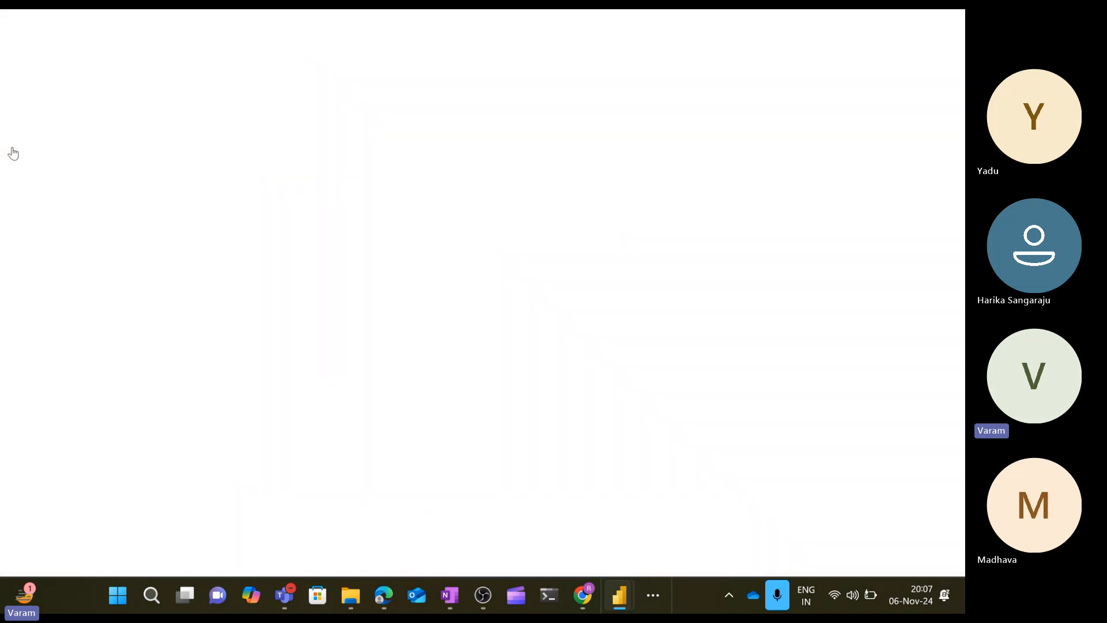
click(16, 175)
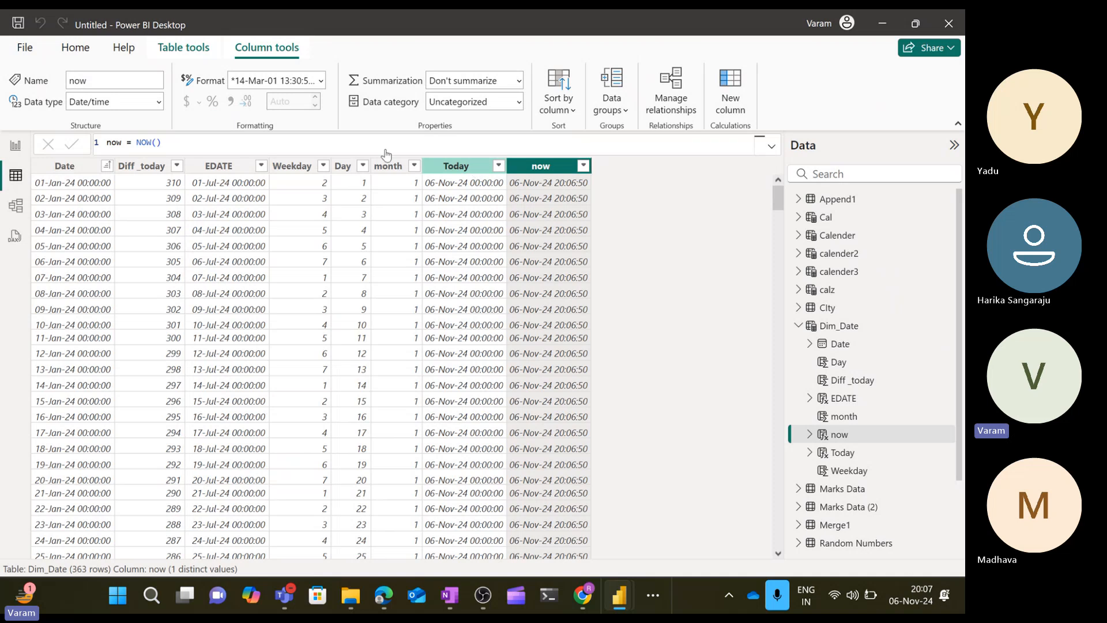
click(80, 54)
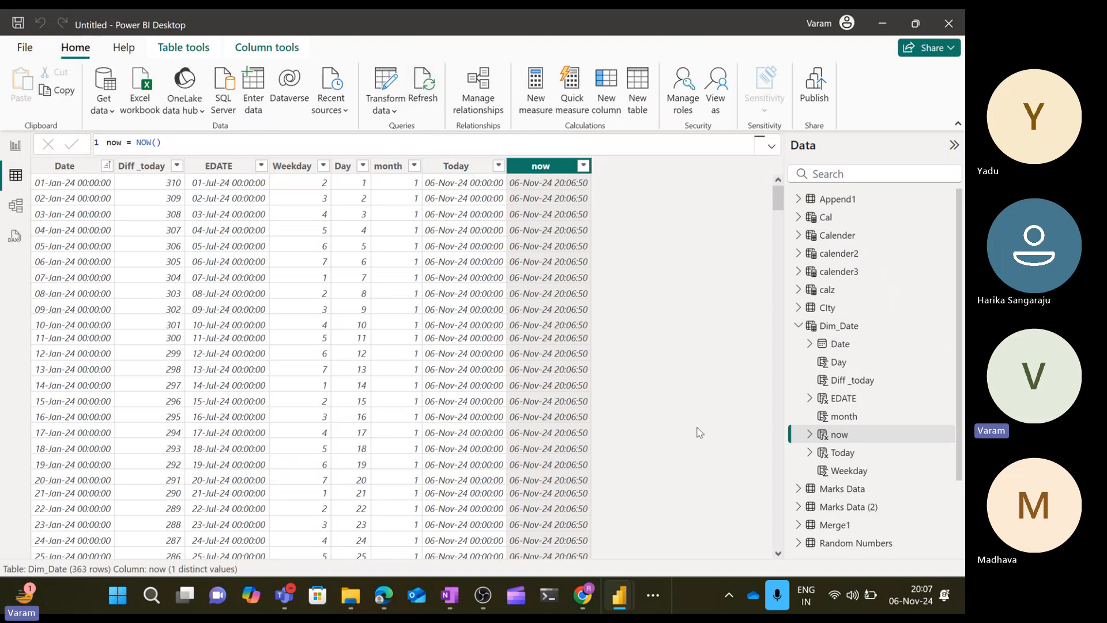
click(427, 101)
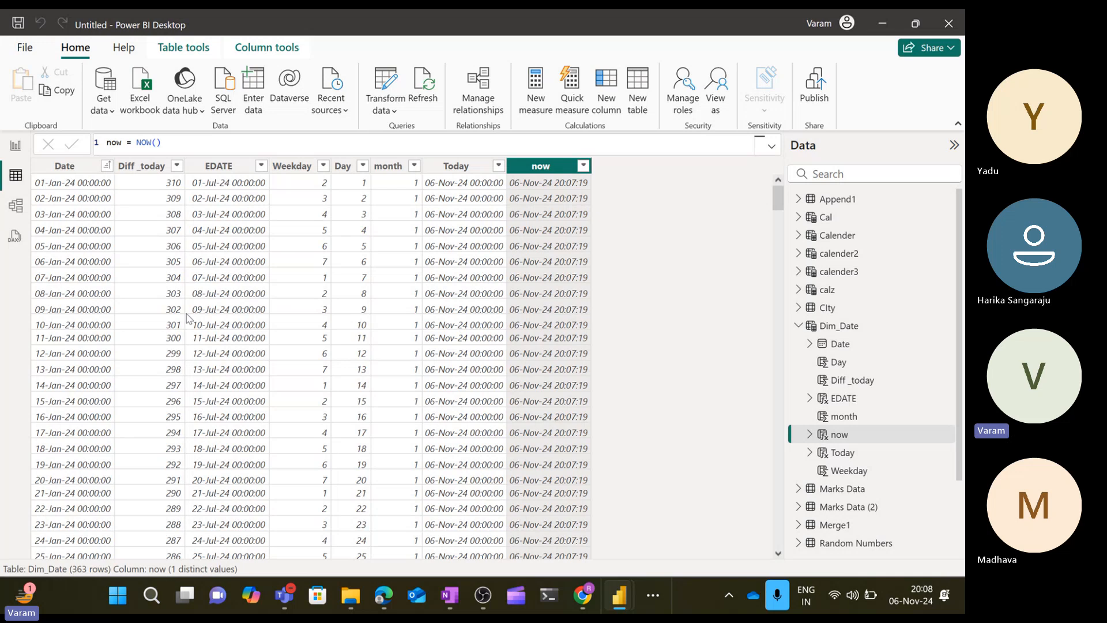
- Look through the Dim_Date fields in the report view's field list and return to the table view
click(12, 159)
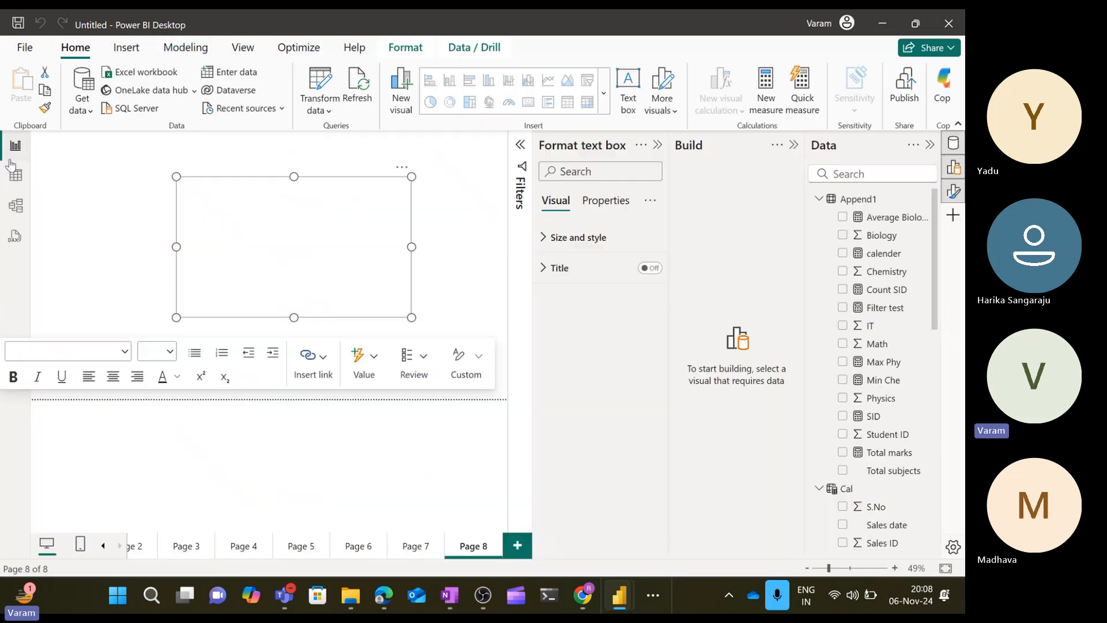
scroll(873, 300, down, 5)
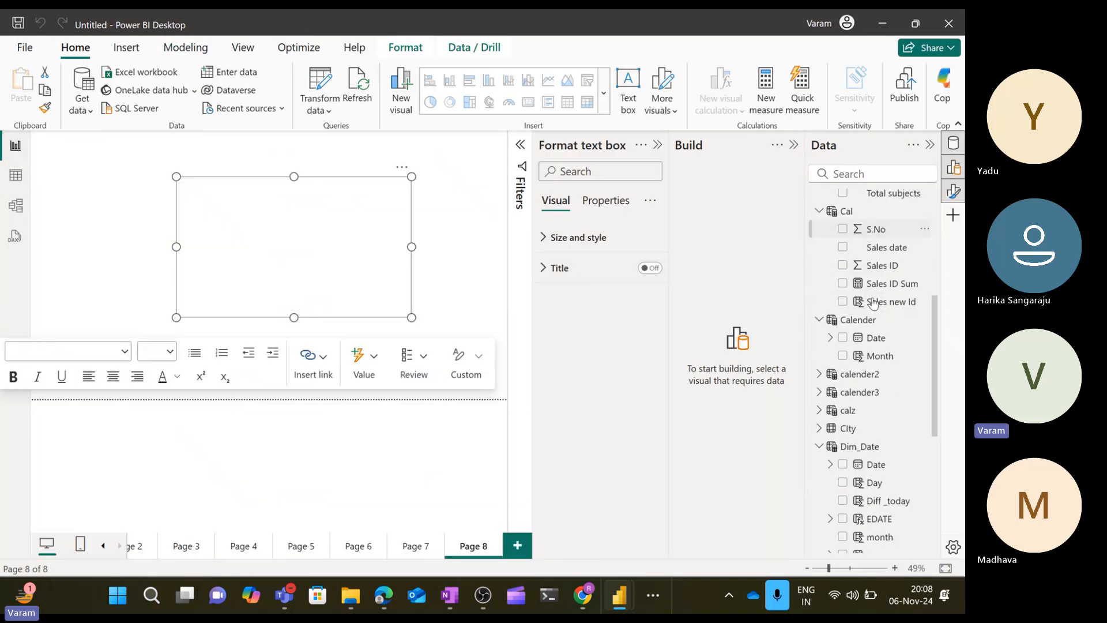
scroll(874, 303, down, 5)
scroll(879, 300, up, 3)
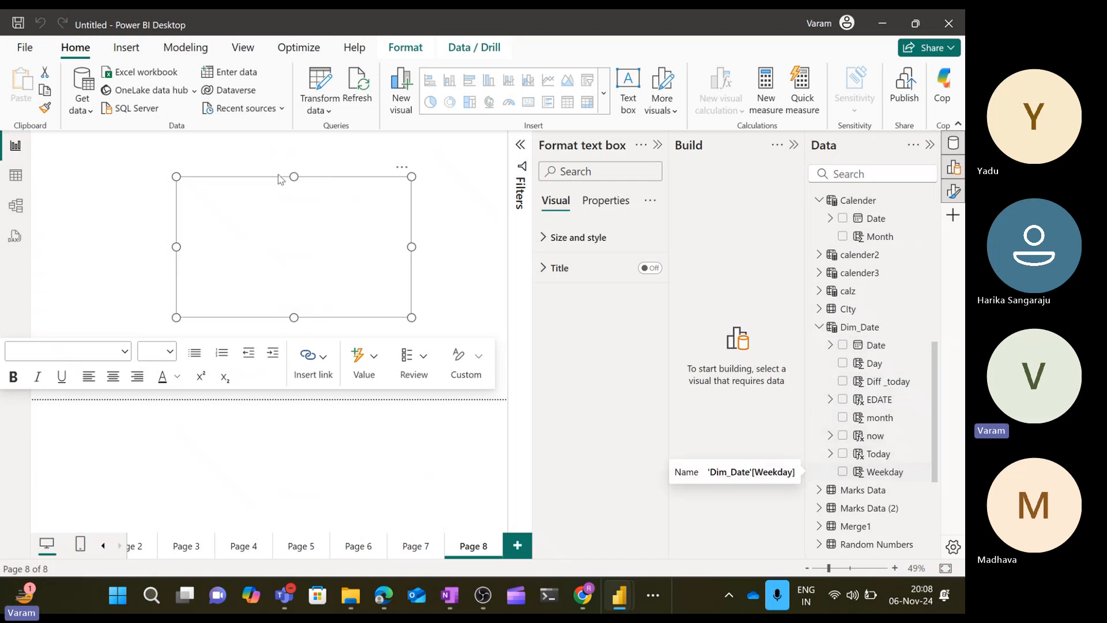
click(15, 174)
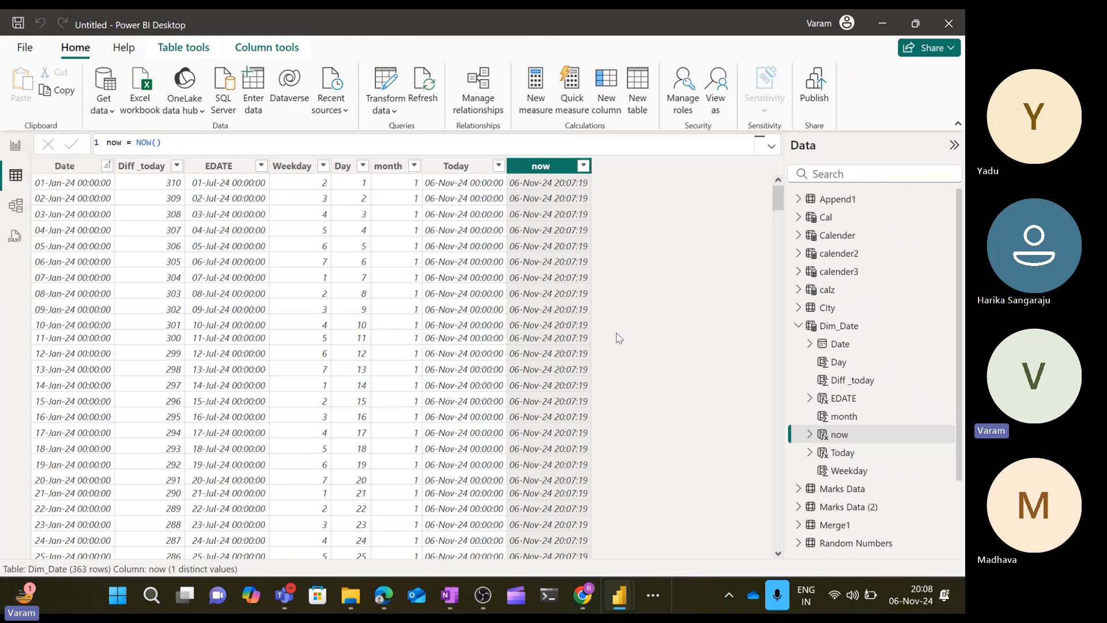
click(547, 35)
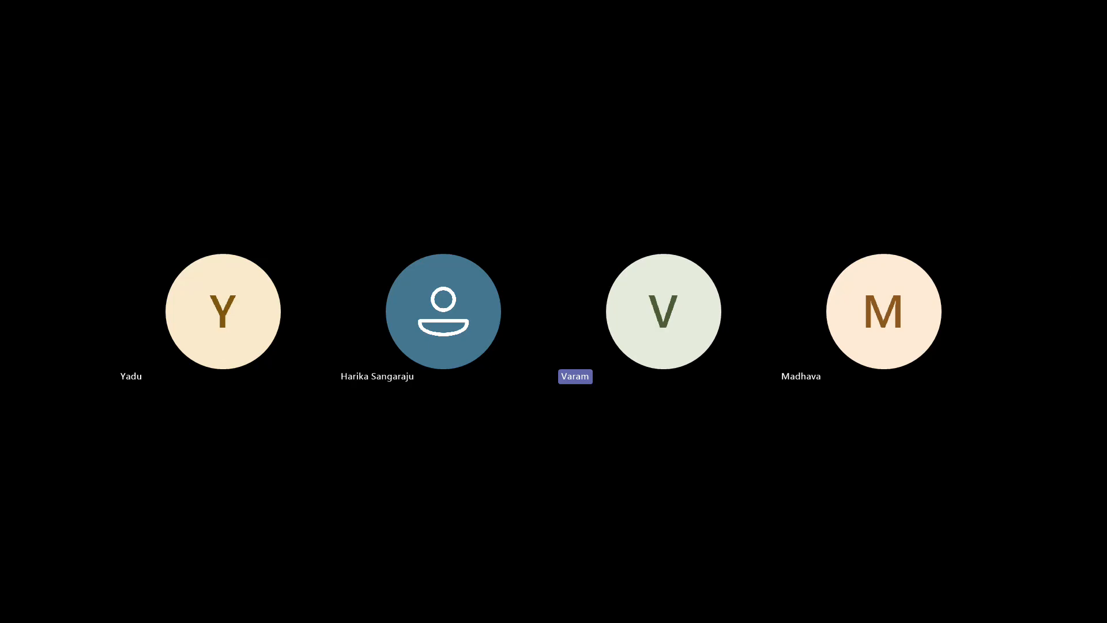